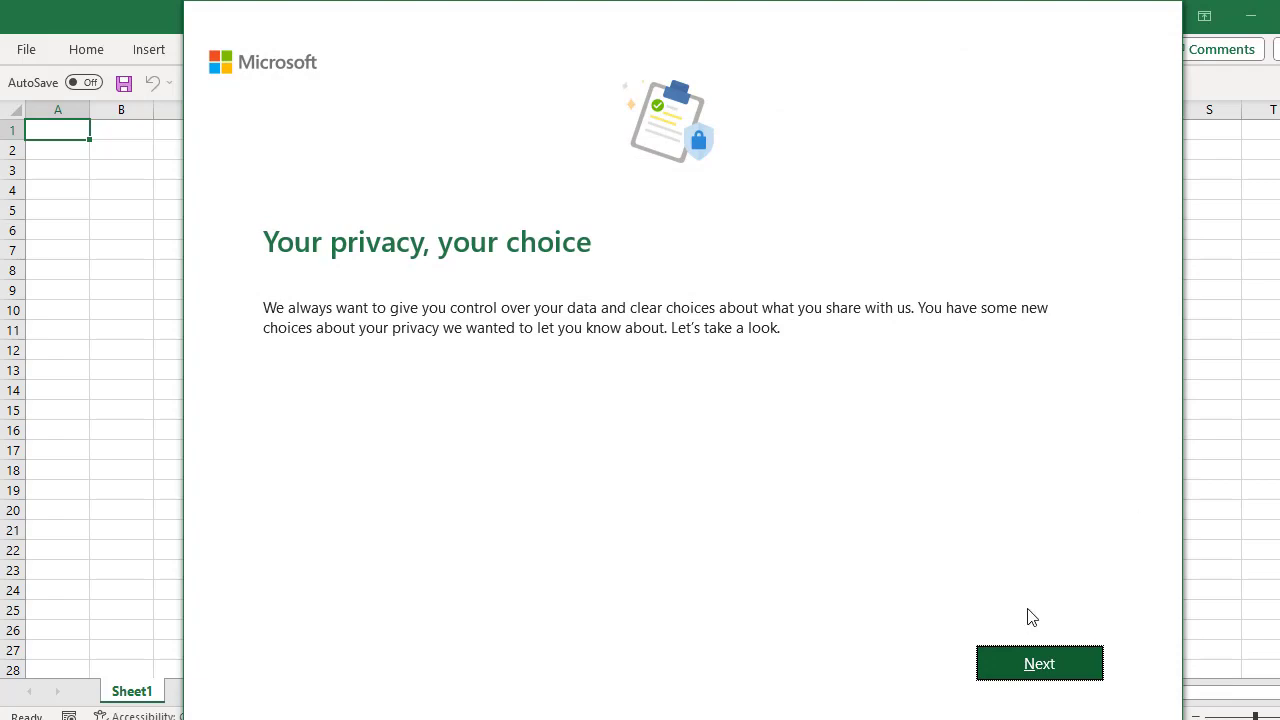
Step: Go through the Microsoft privacy notice and decline personalized offers and discounts
click(1020, 662)
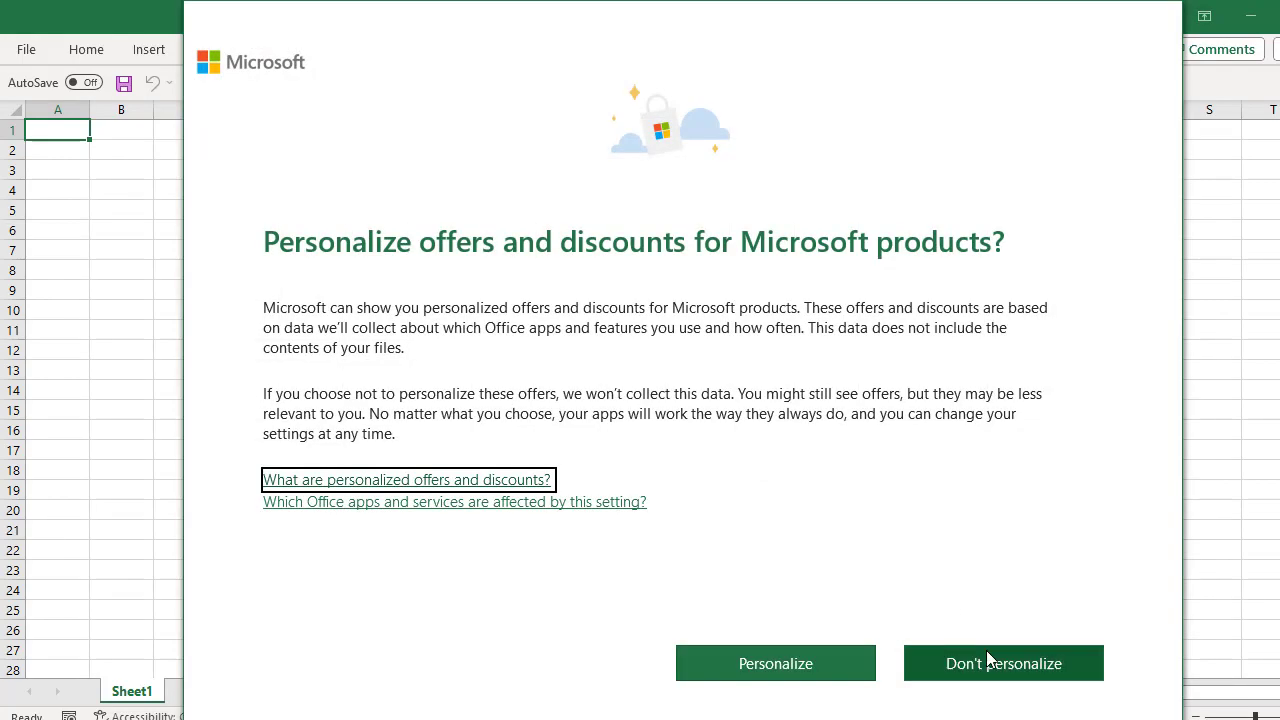
click(952, 660)
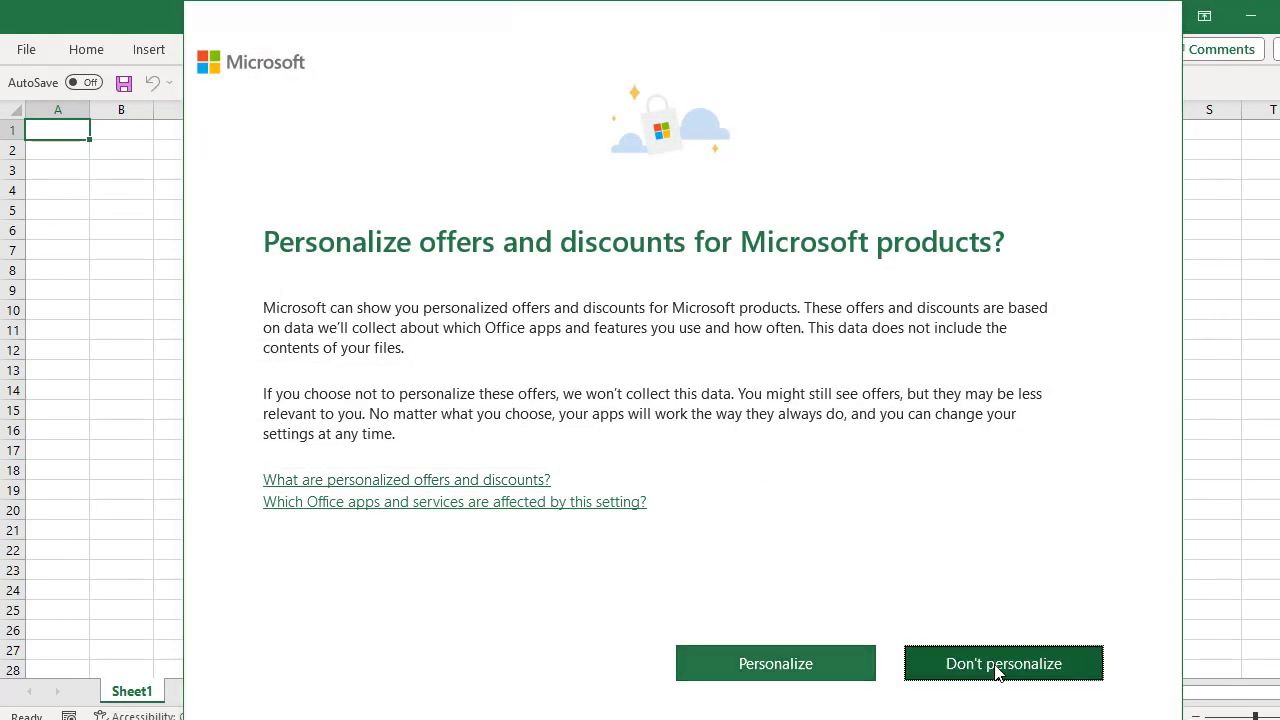
click(1043, 663)
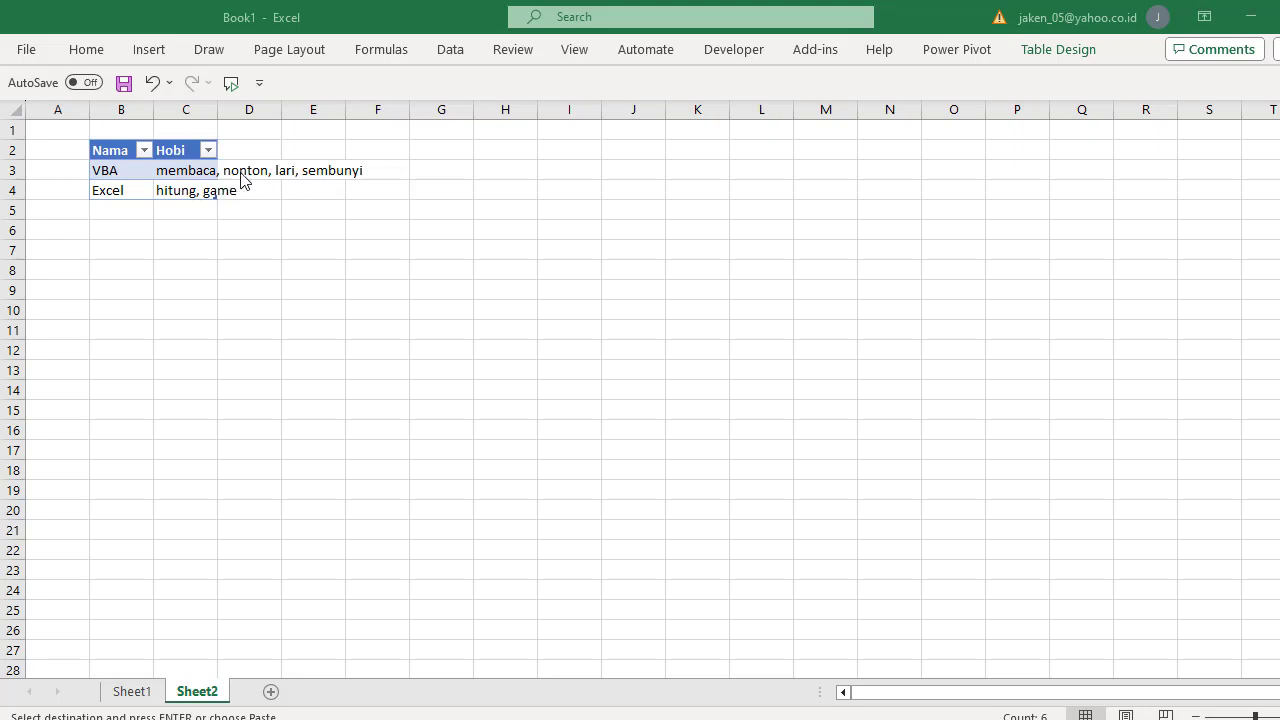
Step: Paste the Nama and Hobi table at B2 of Sheet2 and open it in the Power Query Editor
key(ctrl+v)
click(190, 175)
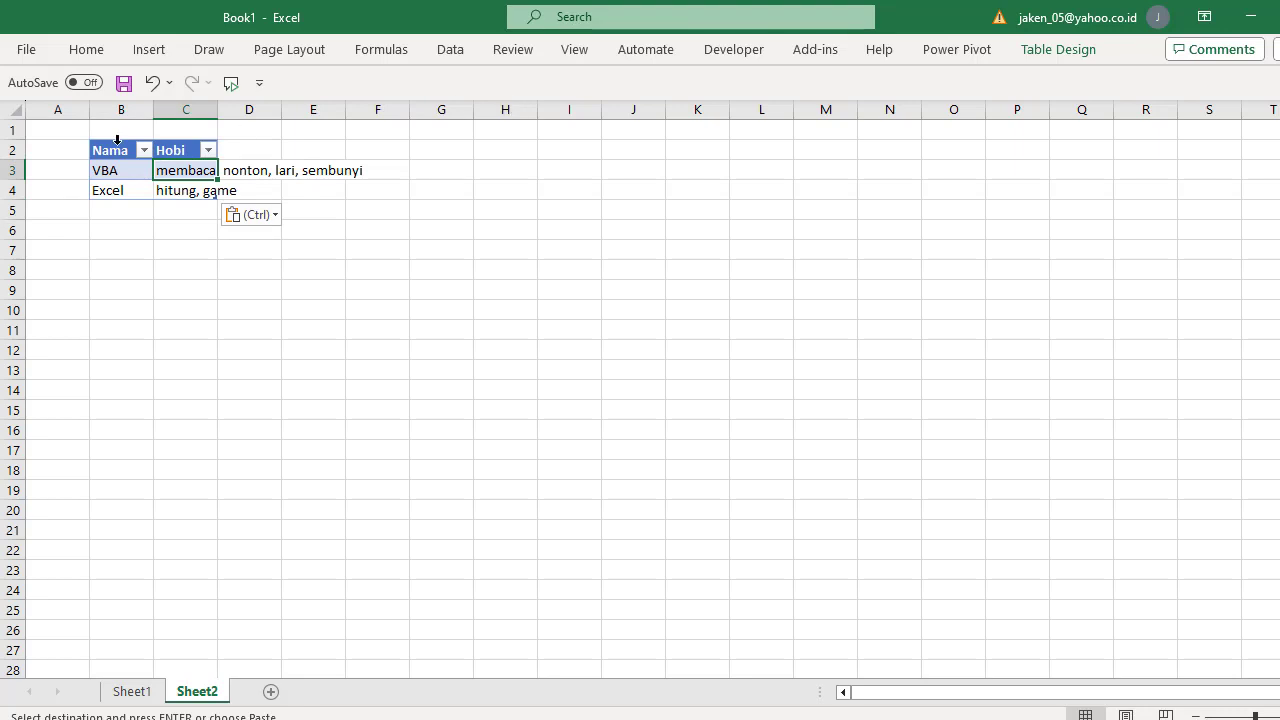
click(456, 58)
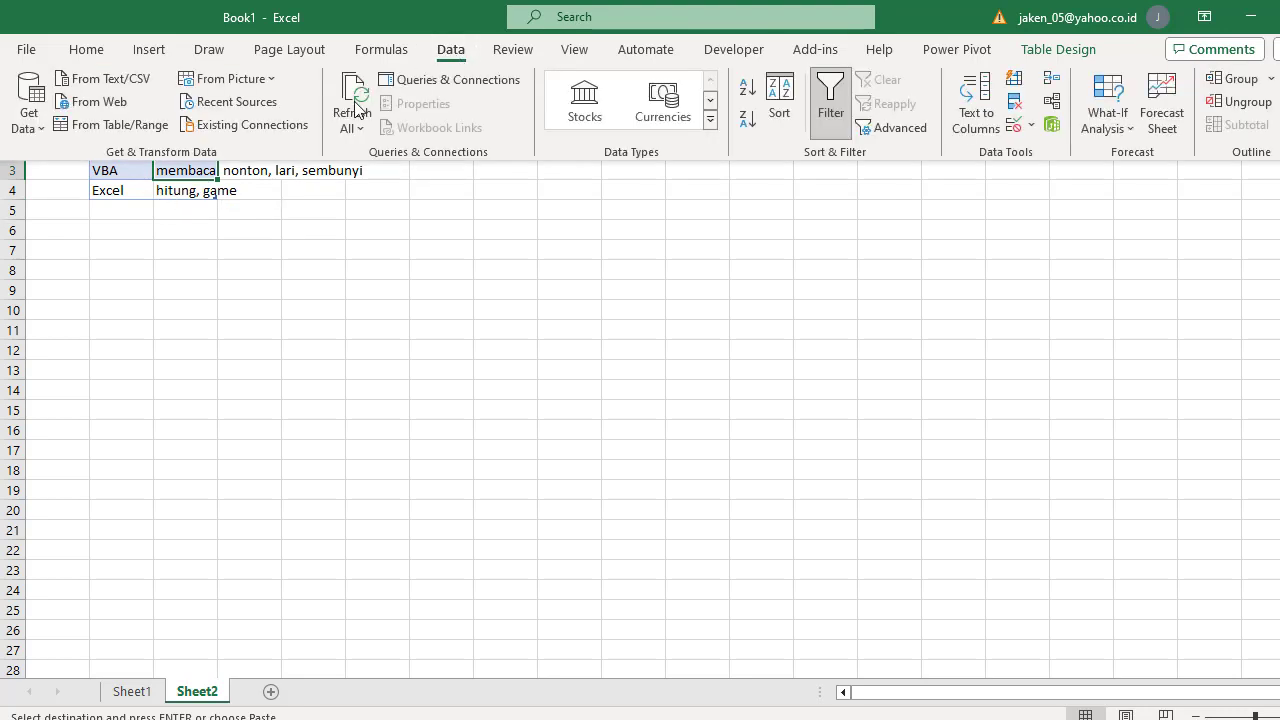
click(129, 130)
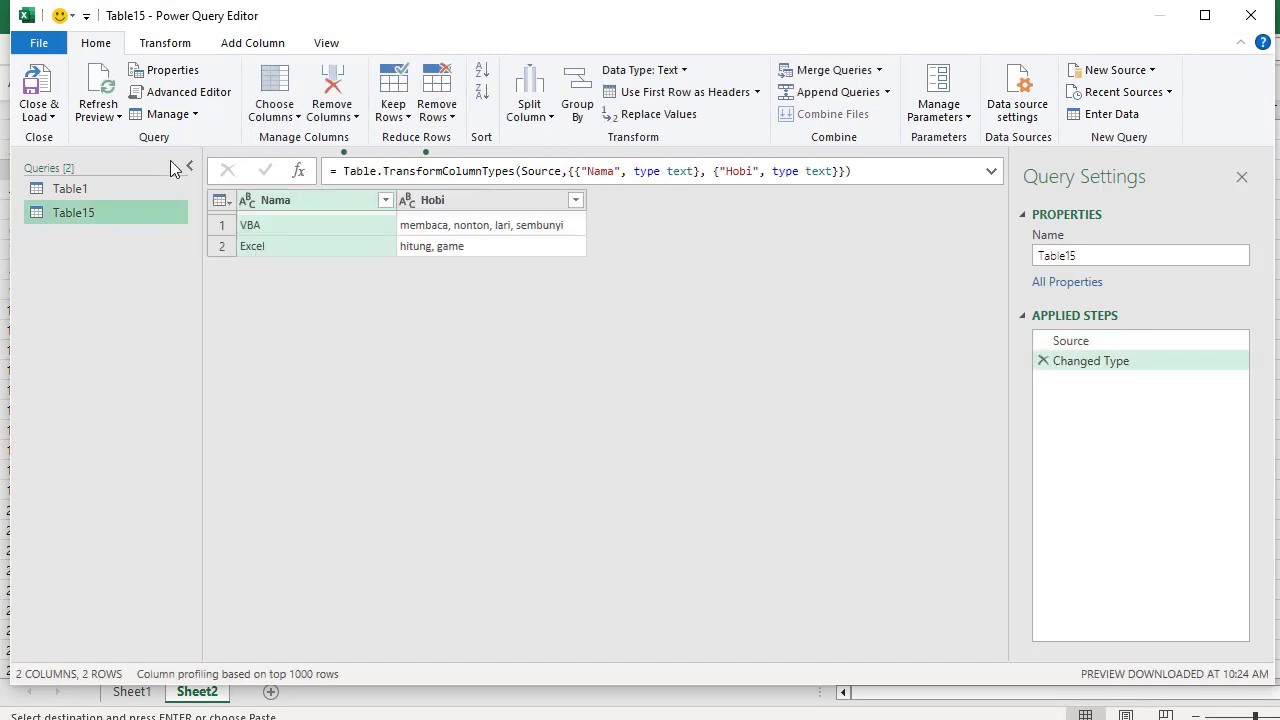
Step: Split the Hobi column by delimiter, using Comma at each occurrence of the delimiter
click(482, 205)
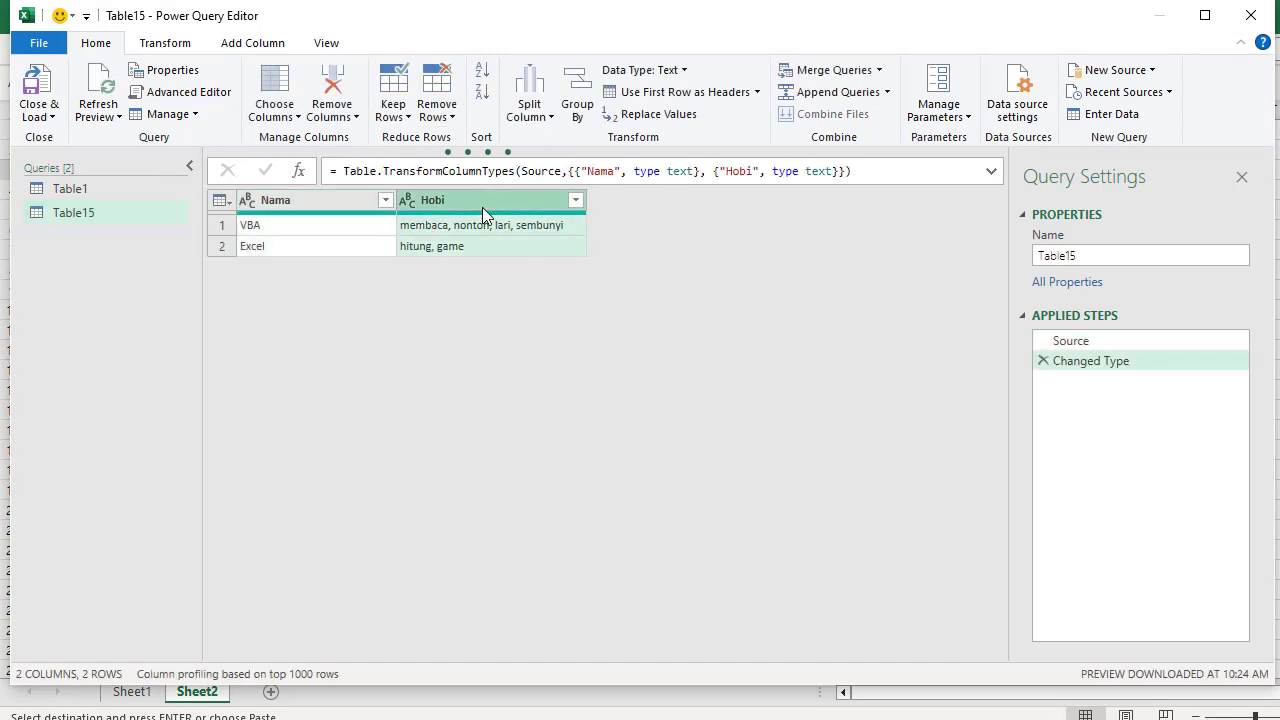
click(546, 117)
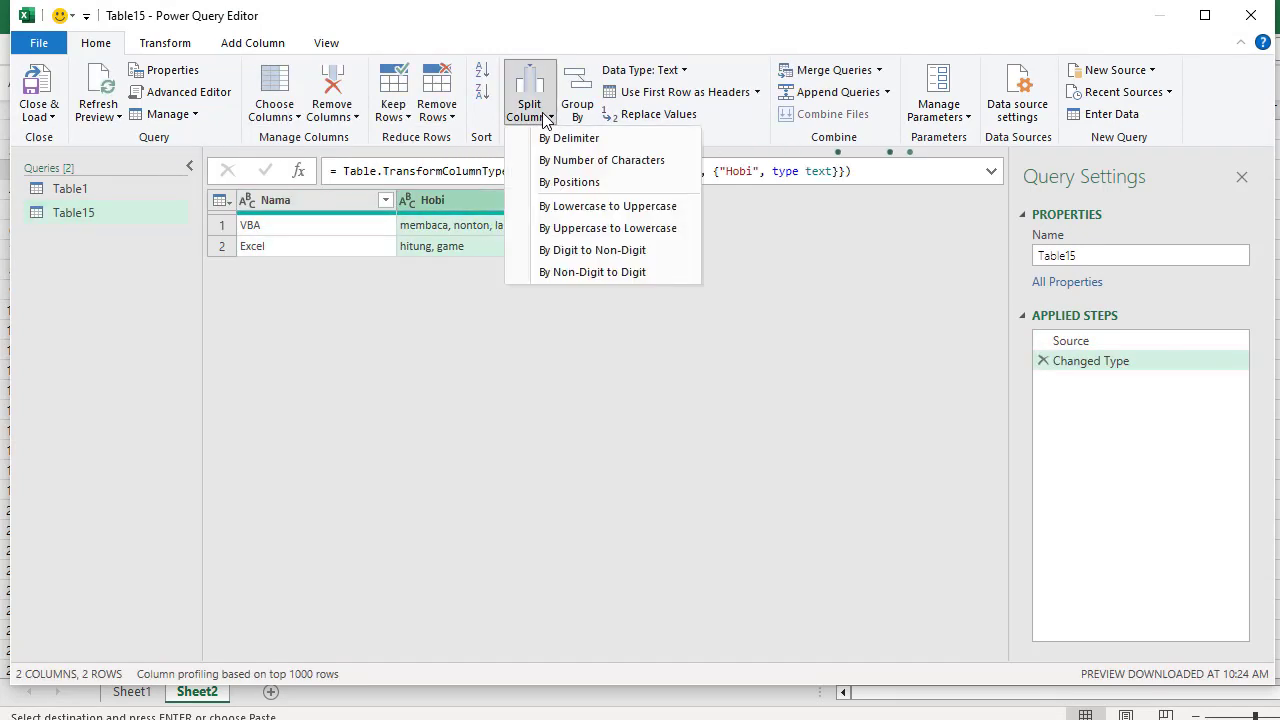
click(567, 138)
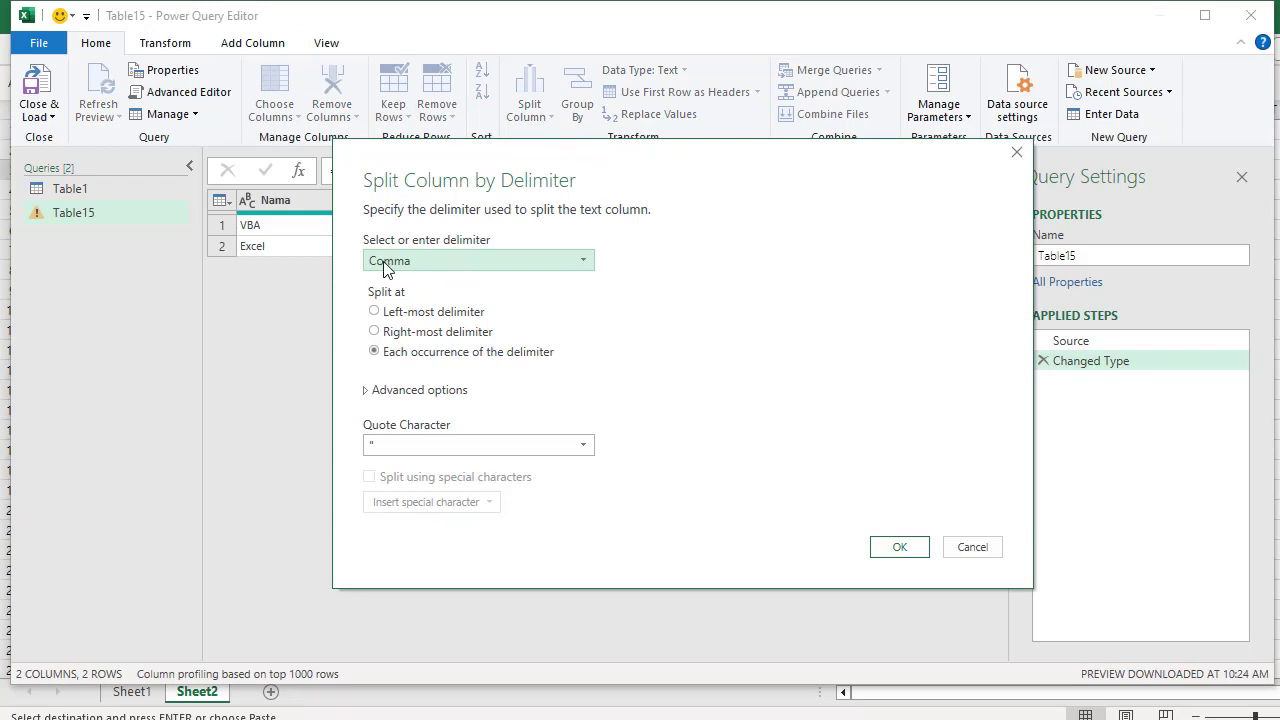
click(474, 263)
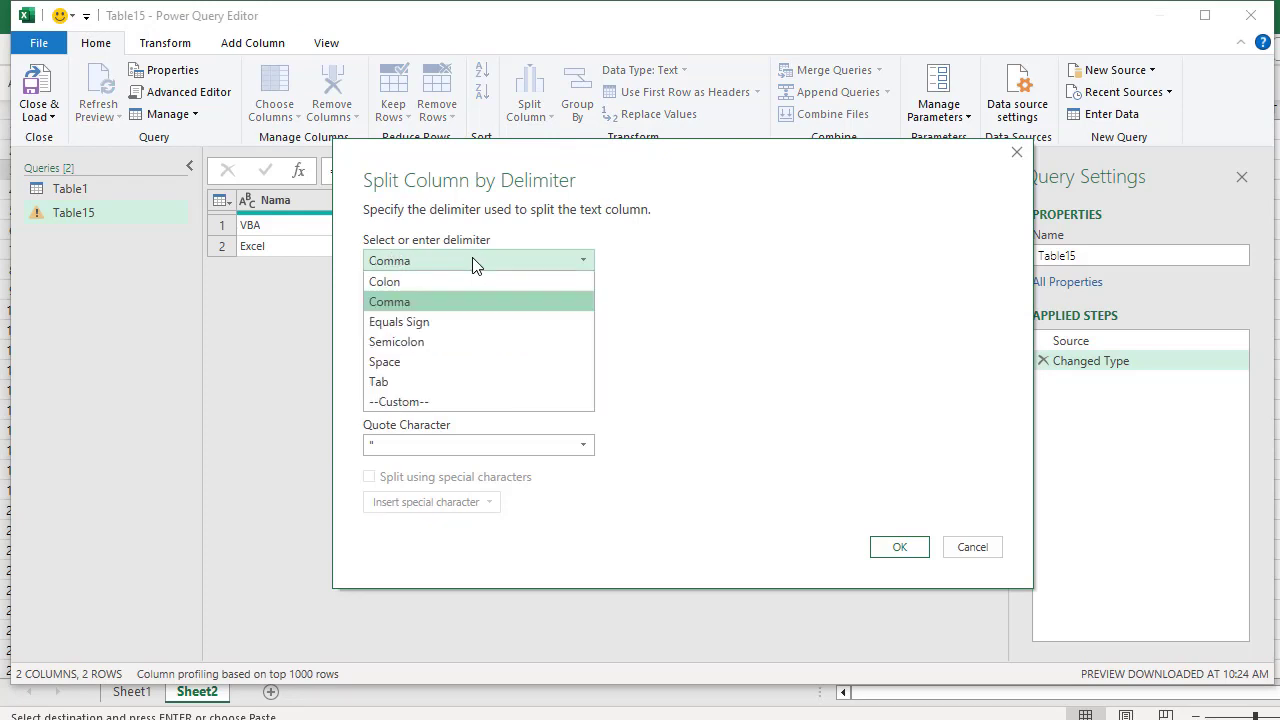
click(508, 261)
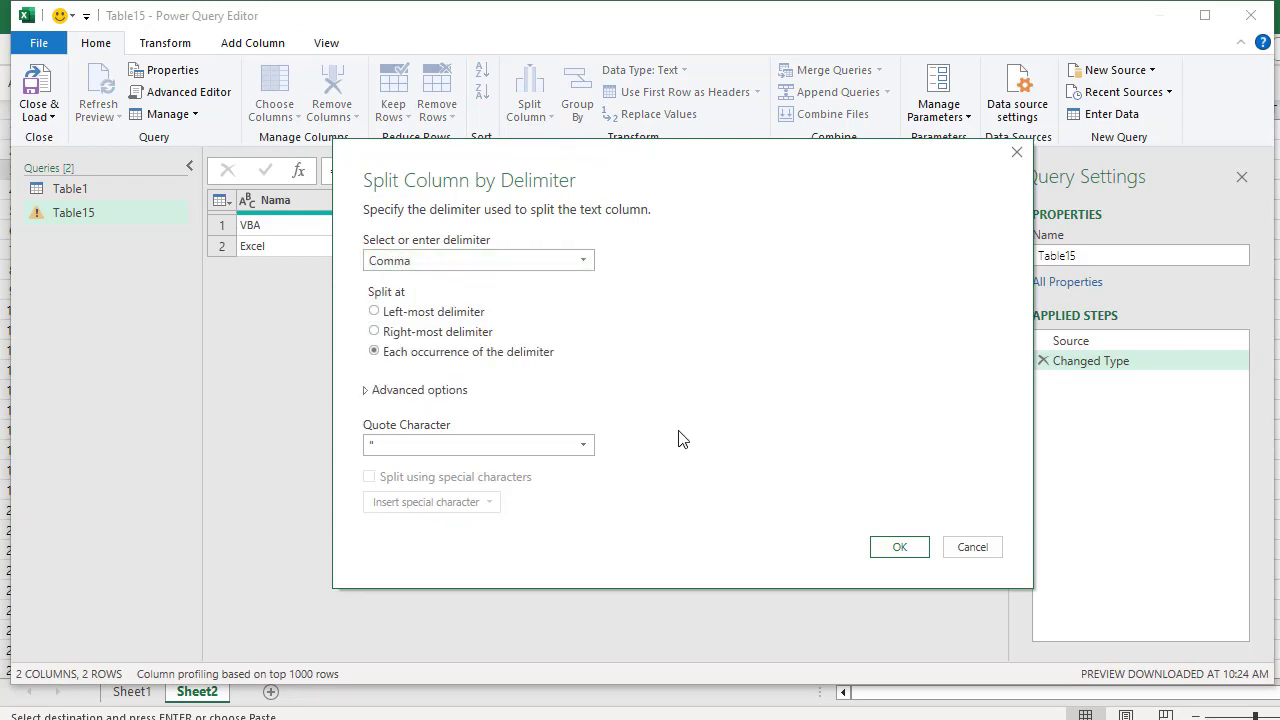
click(896, 547)
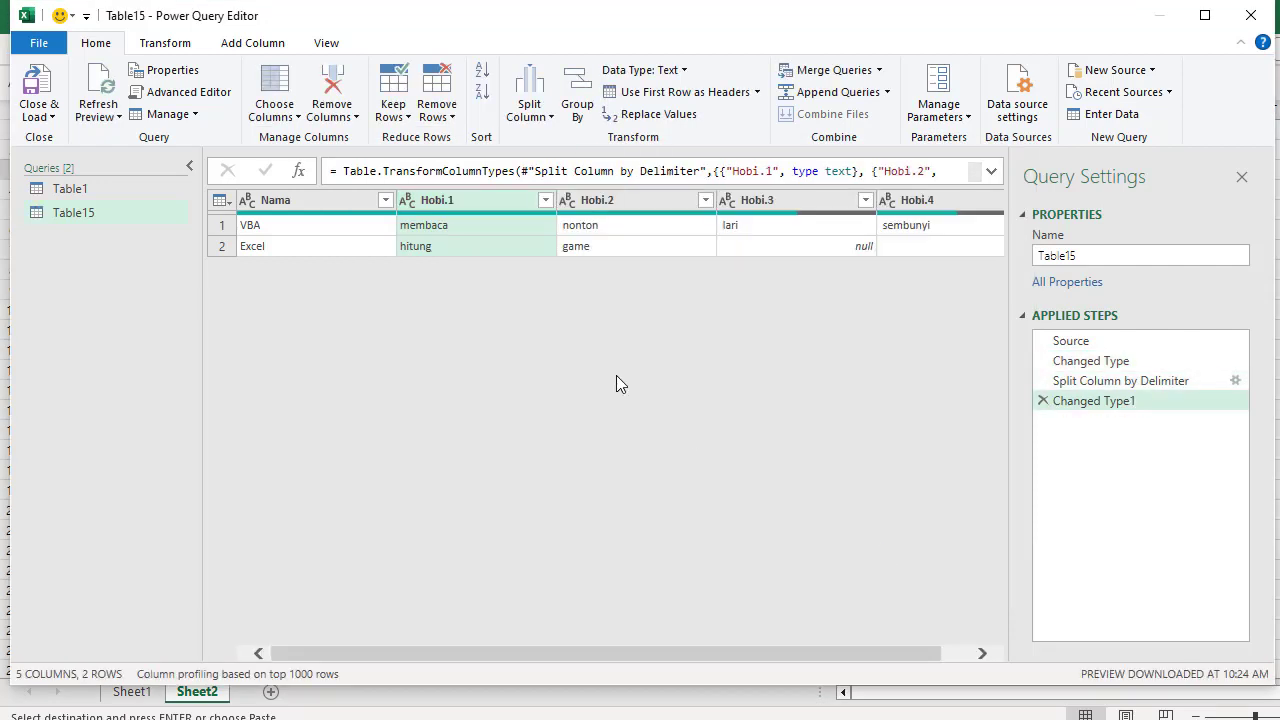
Step: Close the query and load it as a table to the existing worksheet at Sheet2 cell B9
drag(320, 652, 540, 658)
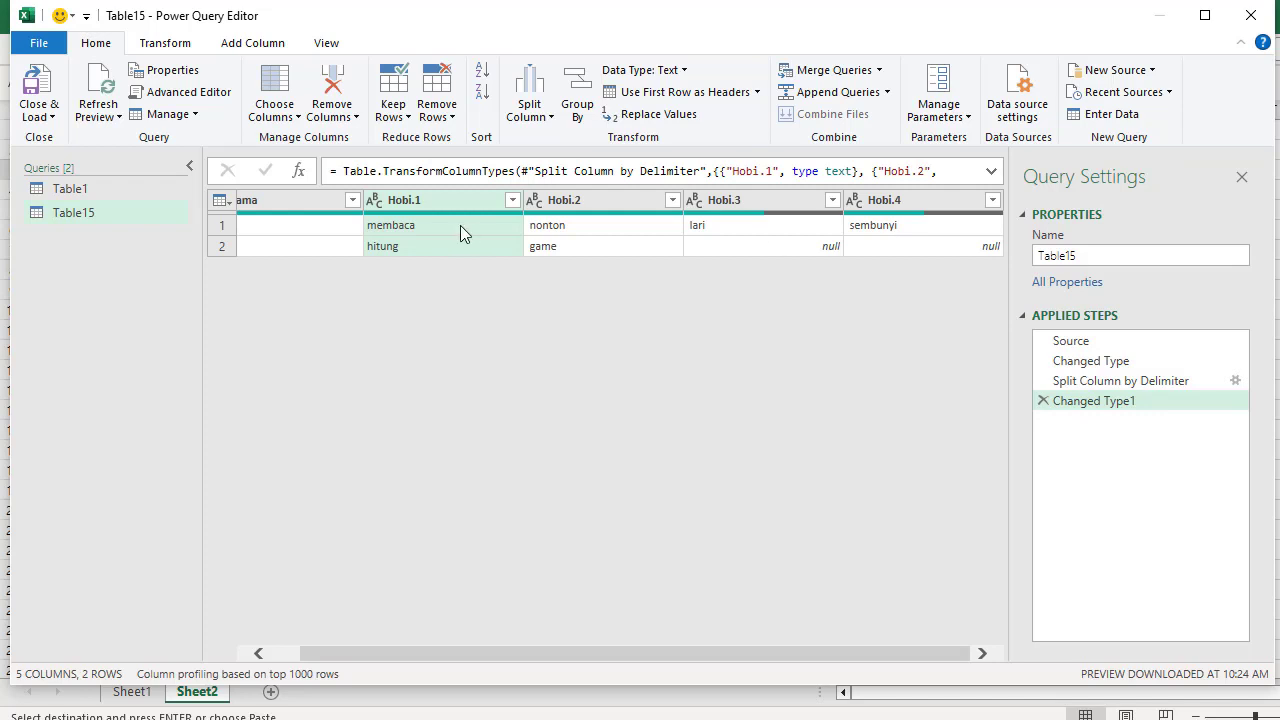
click(49, 120)
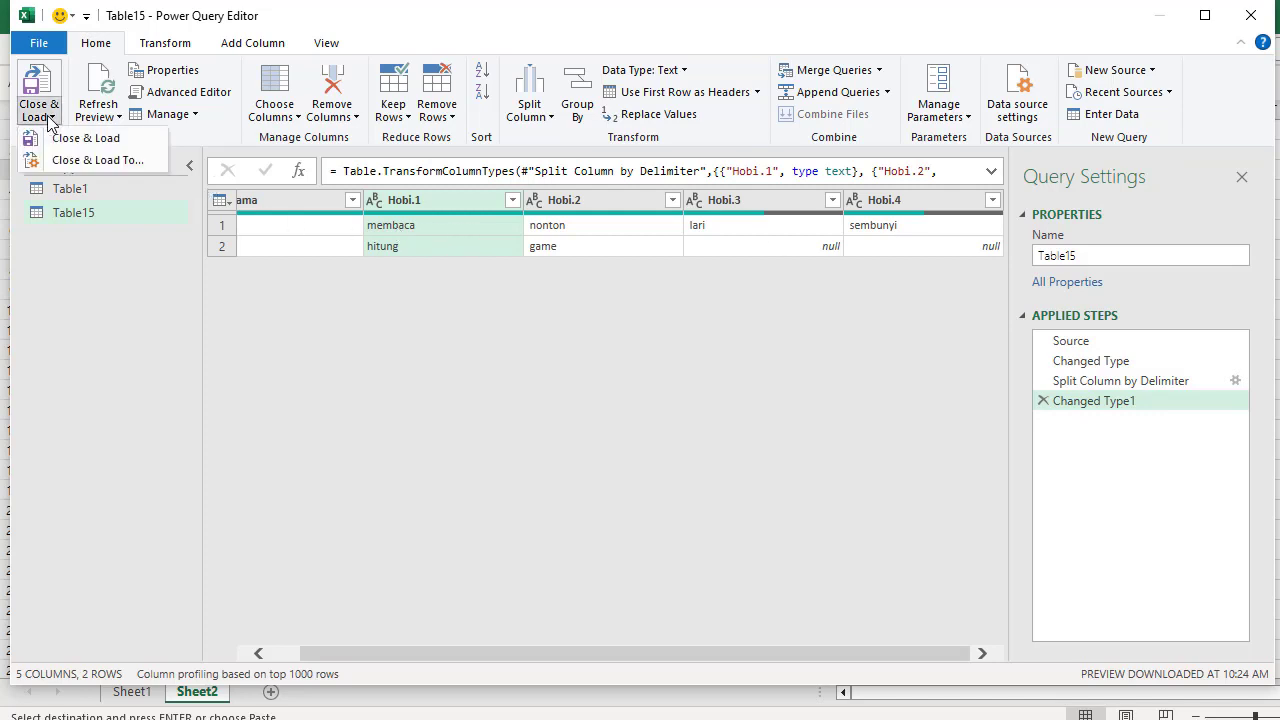
click(95, 155)
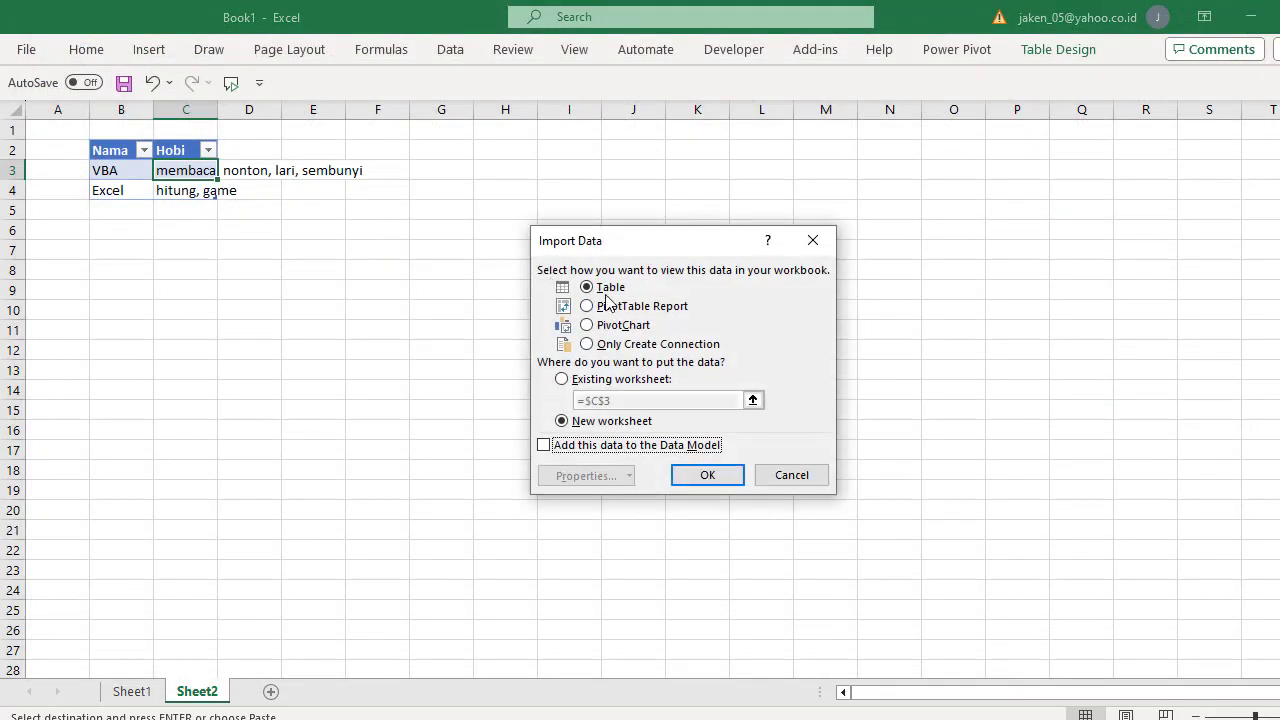
click(568, 380)
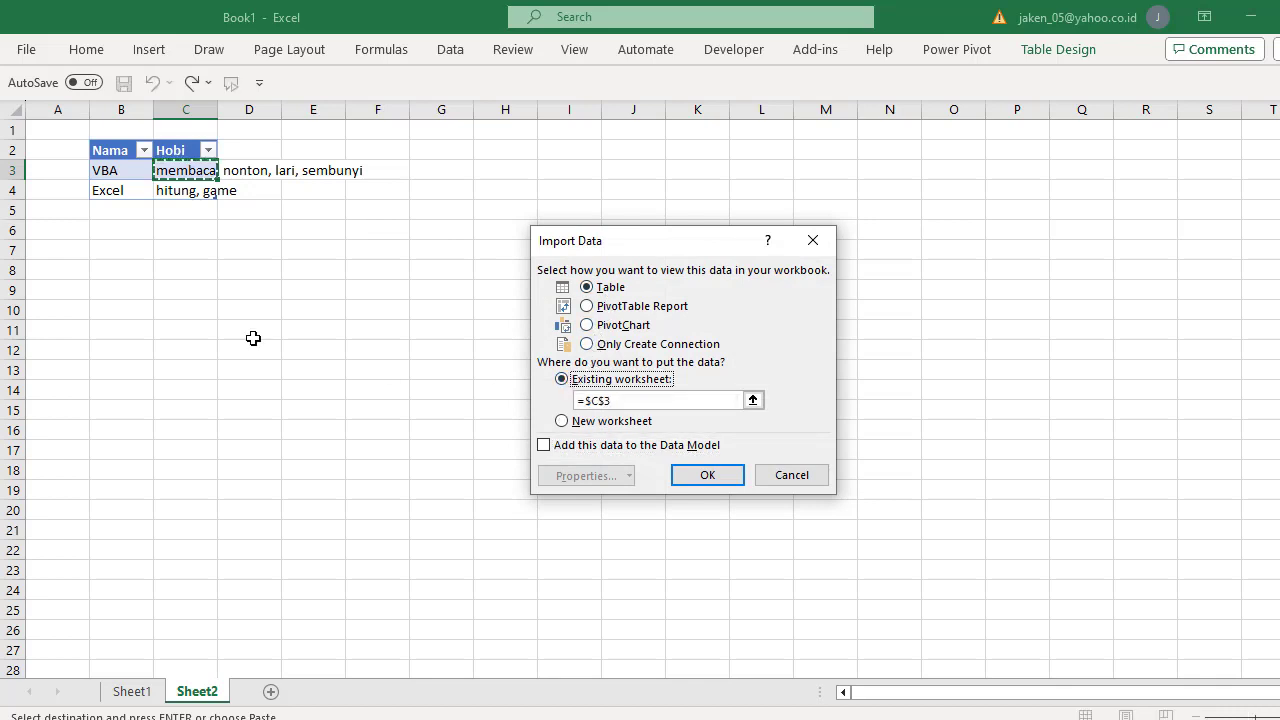
click(120, 289)
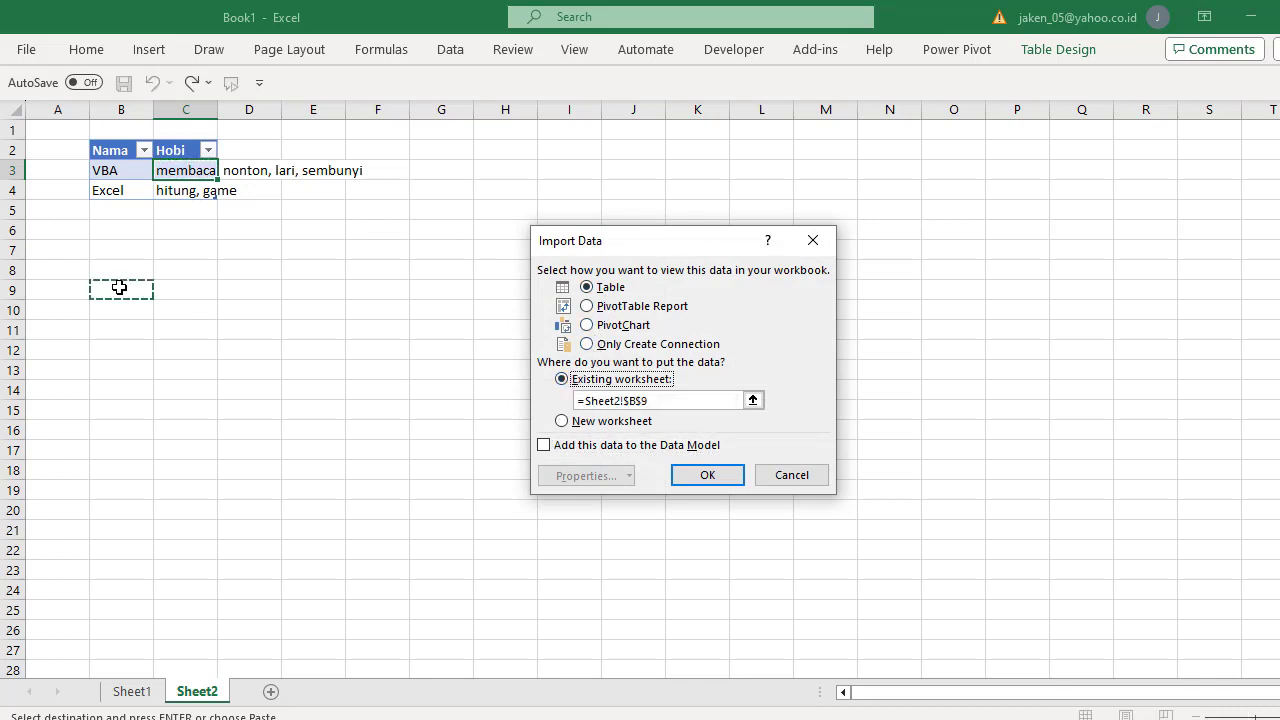
click(707, 475)
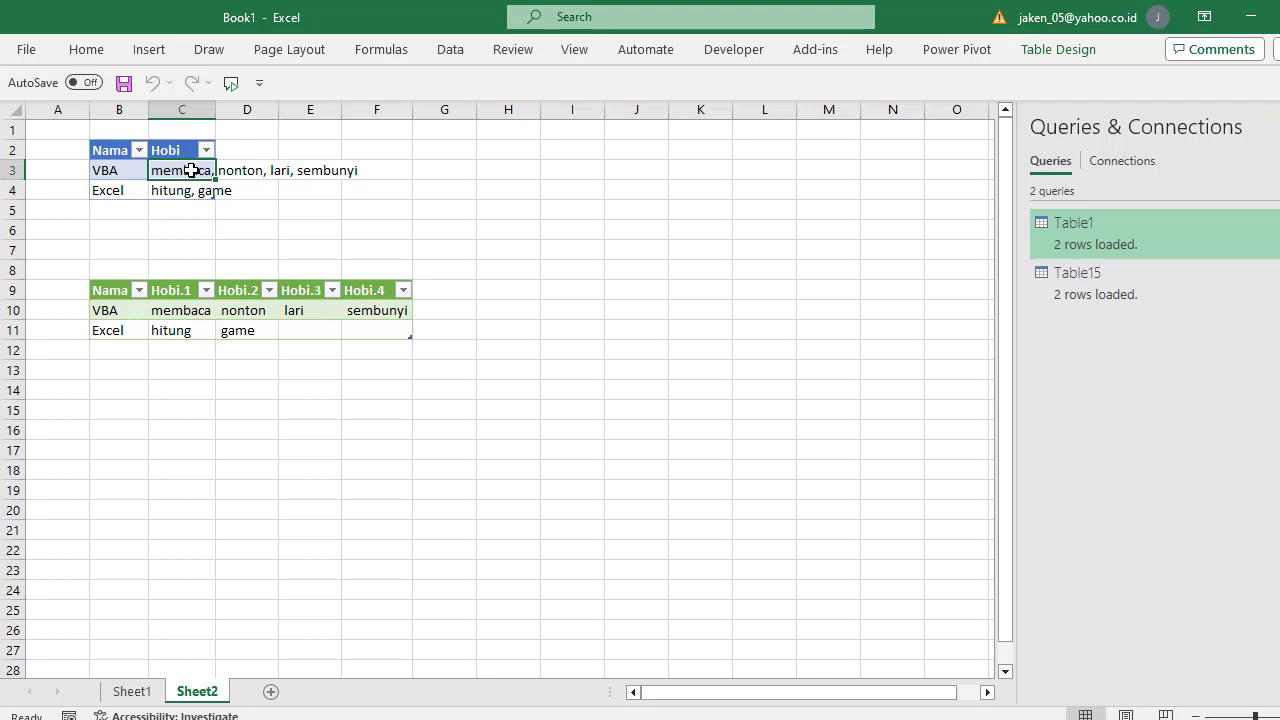
Step: Autofit column C and append ", coding" to the VBA row's hobbies in C3
double_click(215, 109)
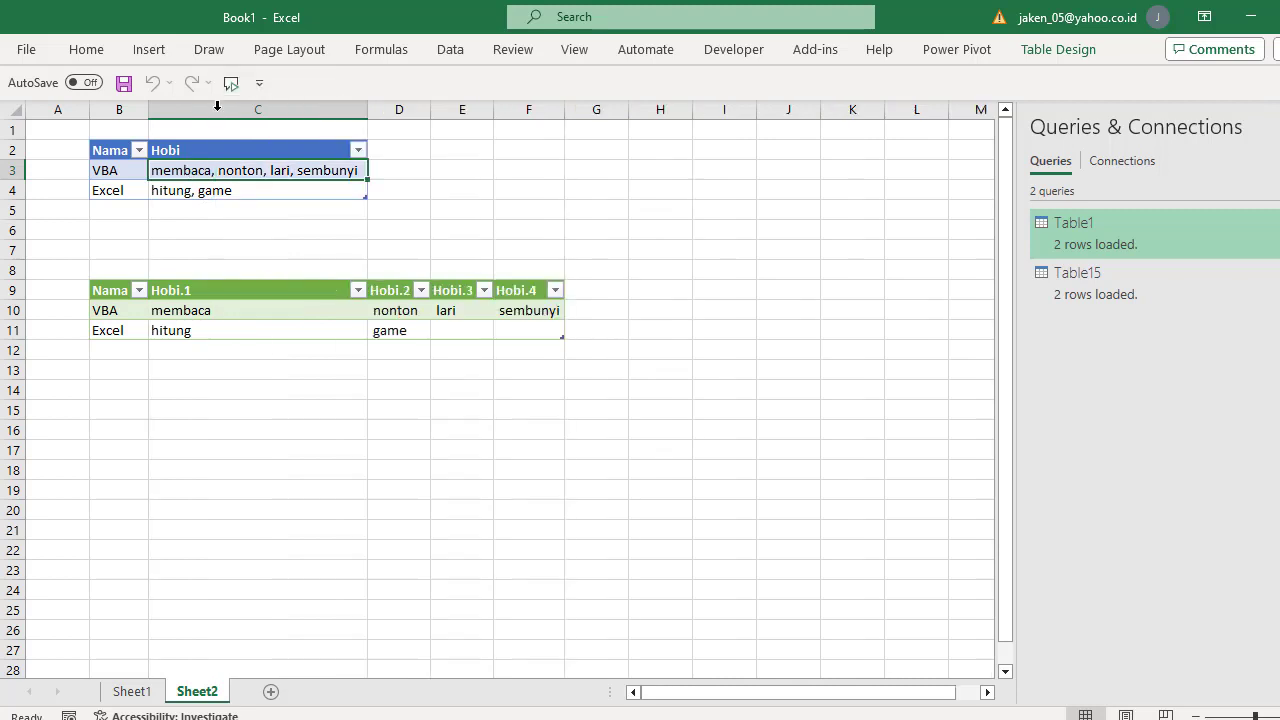
double_click(361, 170)
text(,)
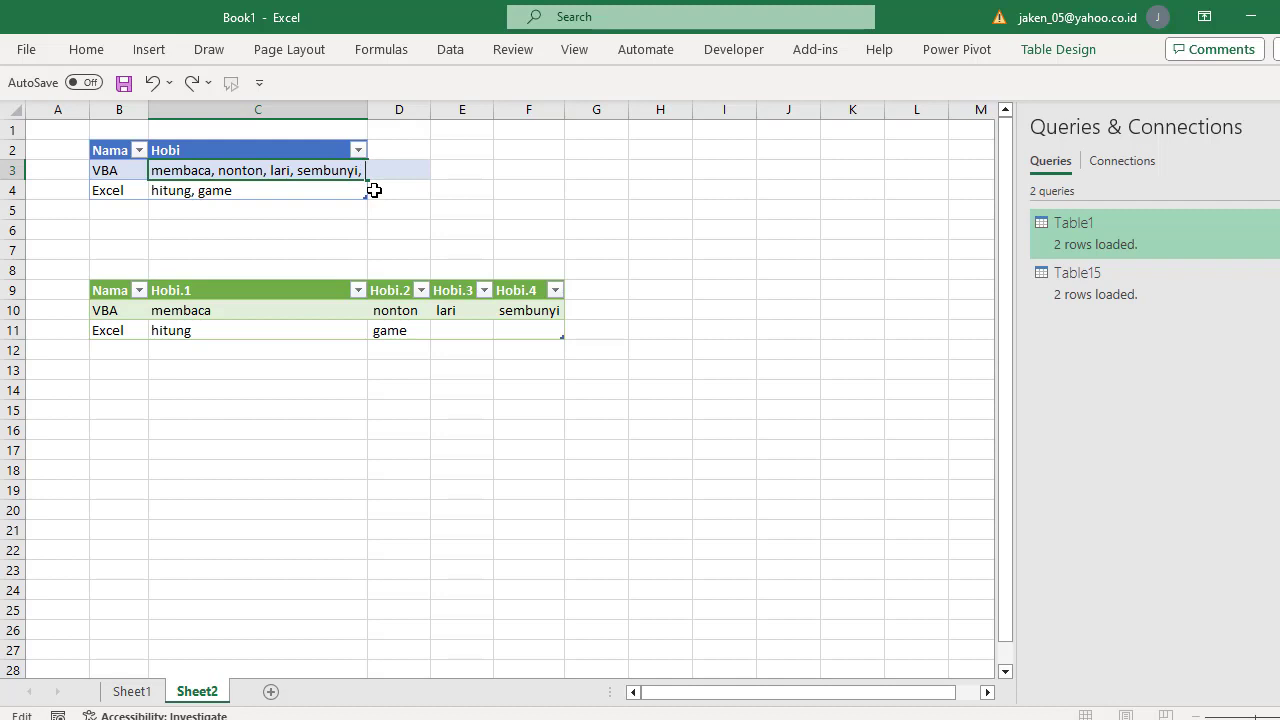
text( coding)
key(Return)
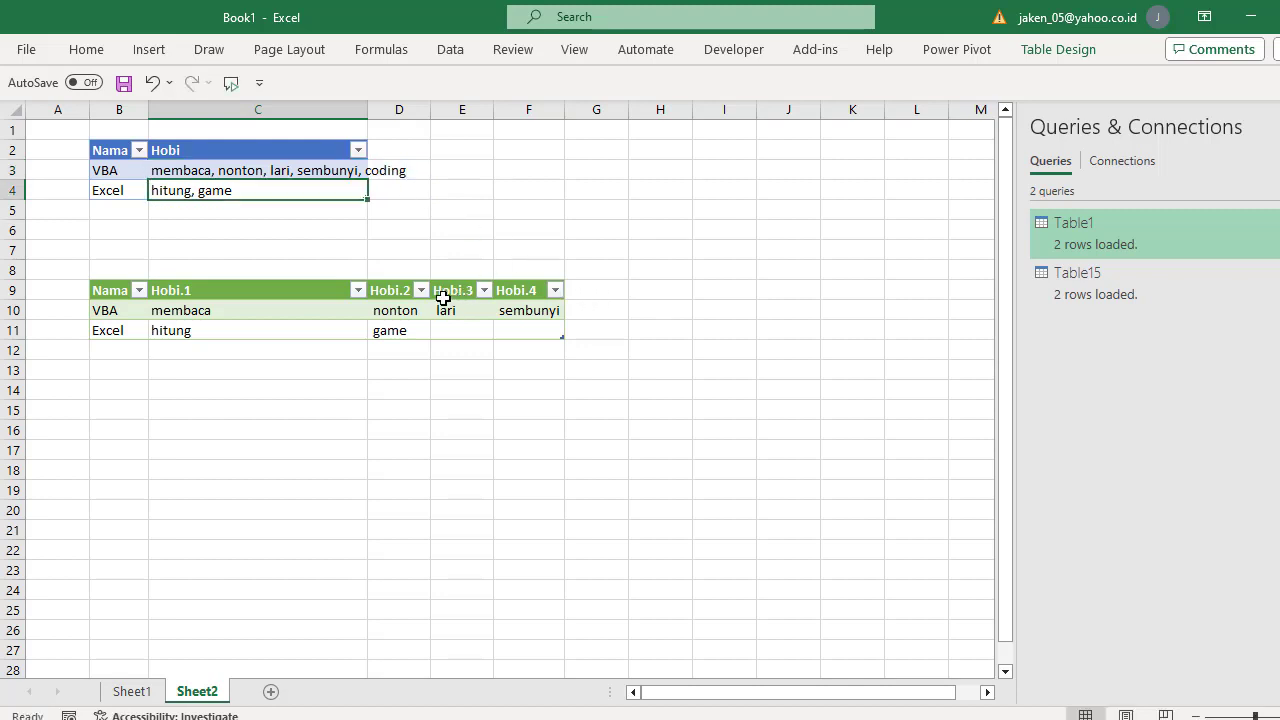
Step: Refresh the split result table that starts at B9
click(329, 290)
right_click(329, 290)
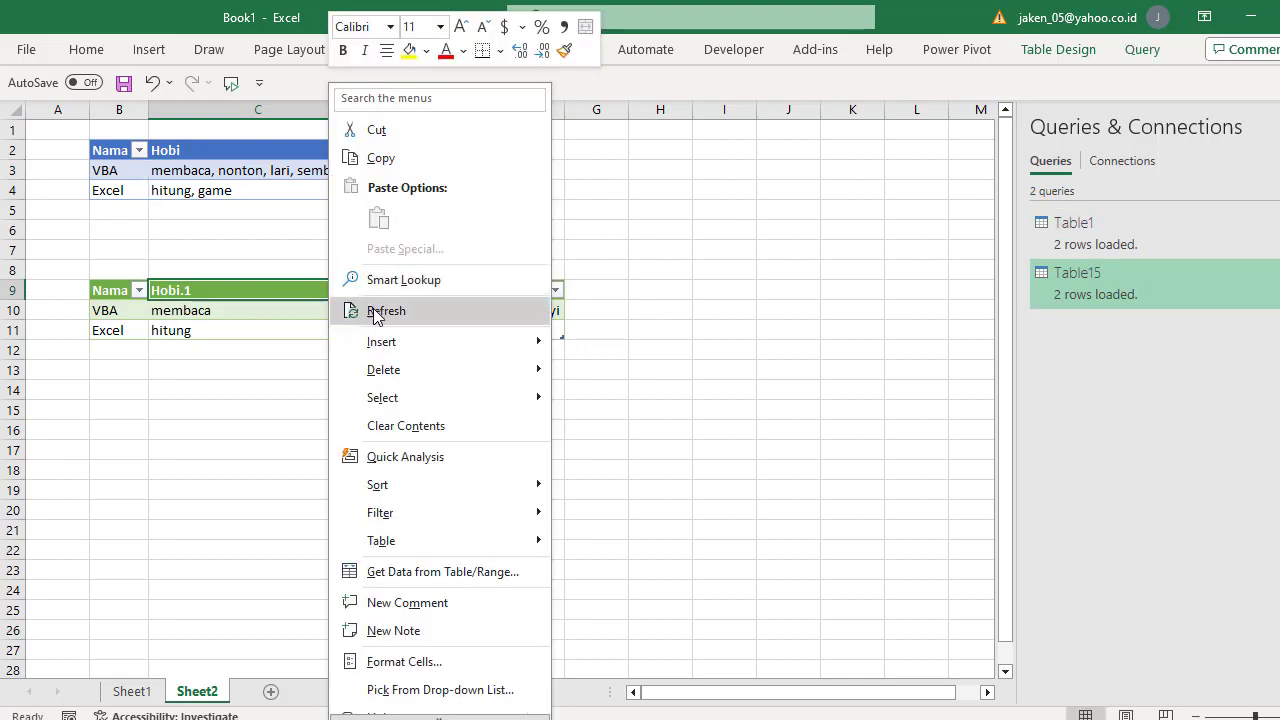
click(370, 311)
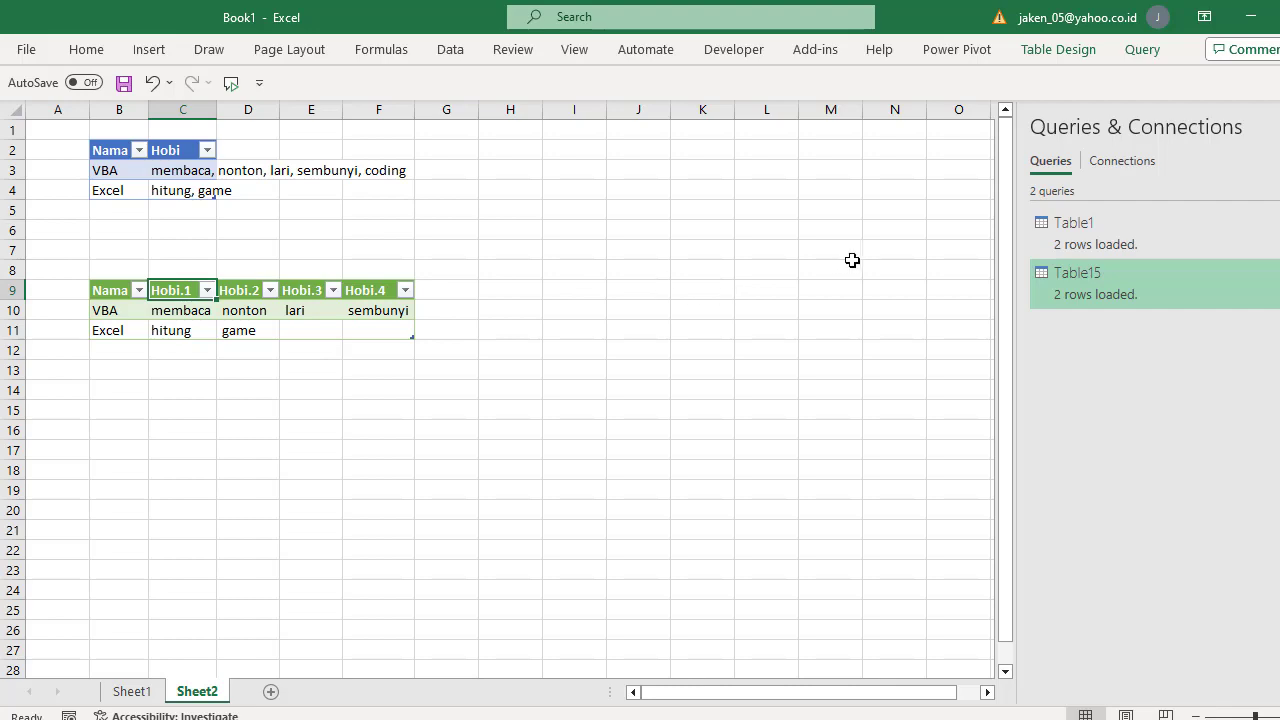
Step: Open the Table15 query for editing and examine the full formula of its Split Column by Delimiter step
right_click(1084, 286)
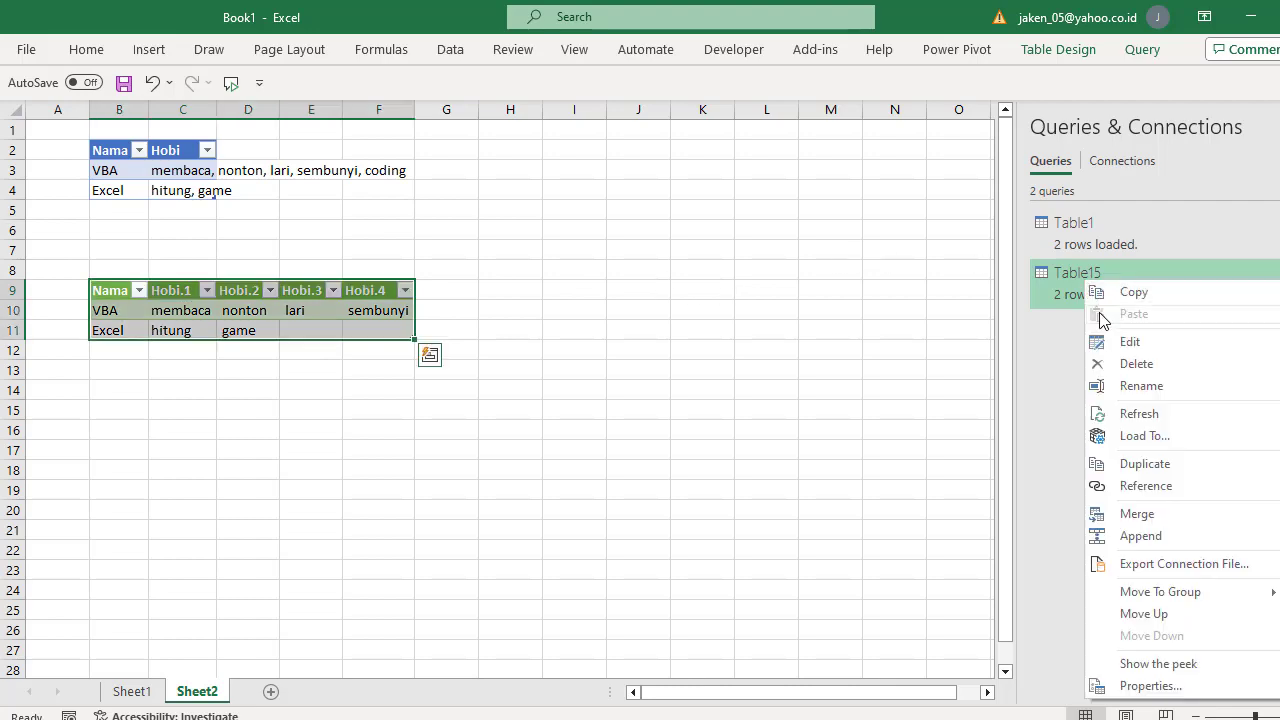
click(1115, 343)
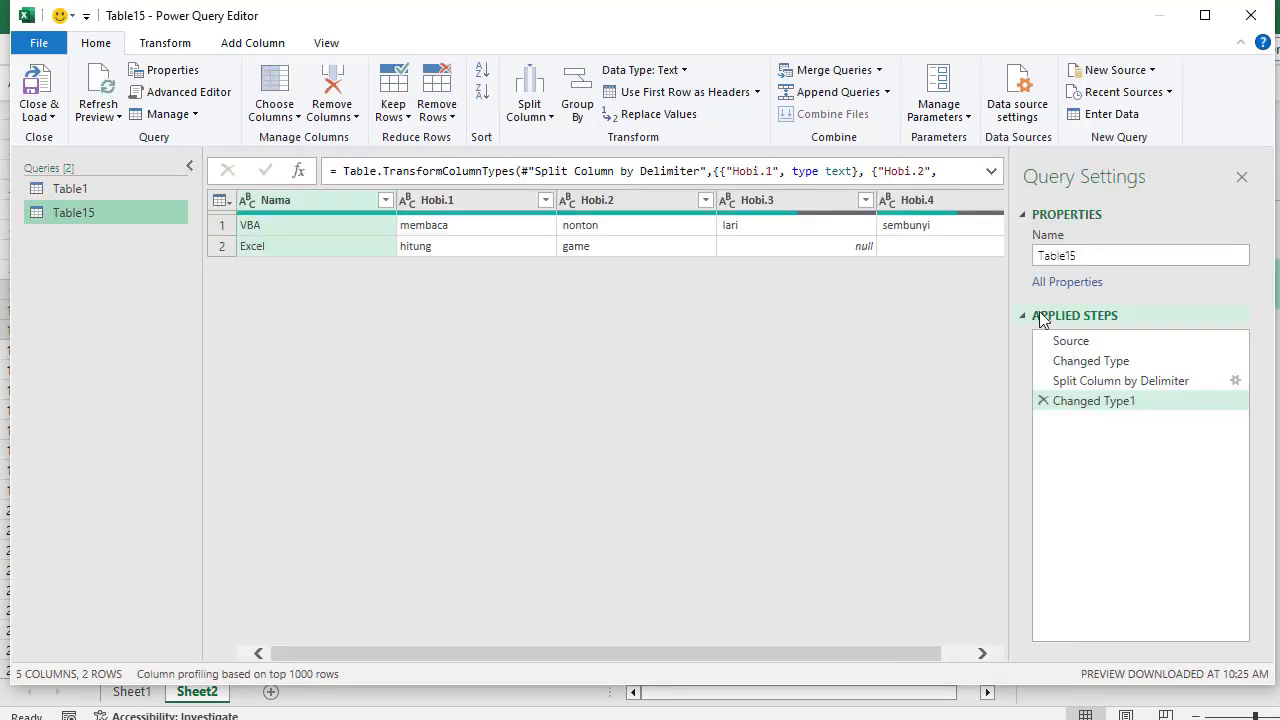
click(1060, 381)
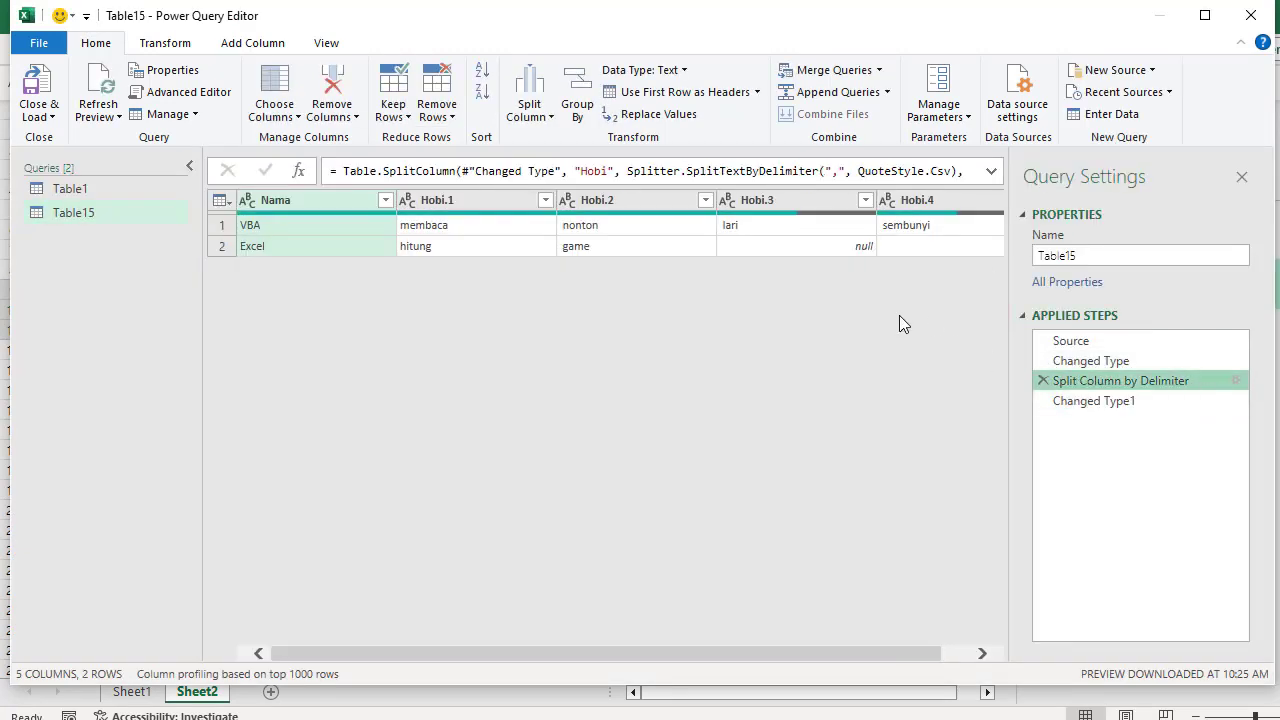
click(991, 171)
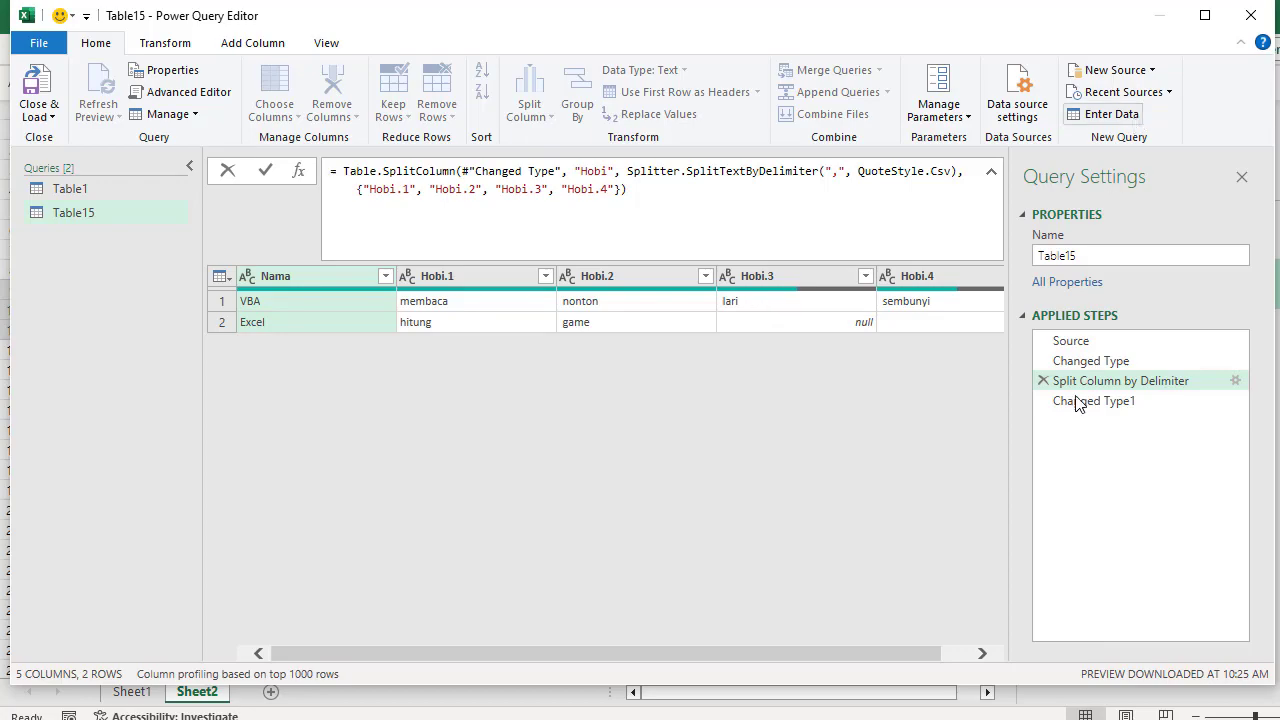
click(1166, 713)
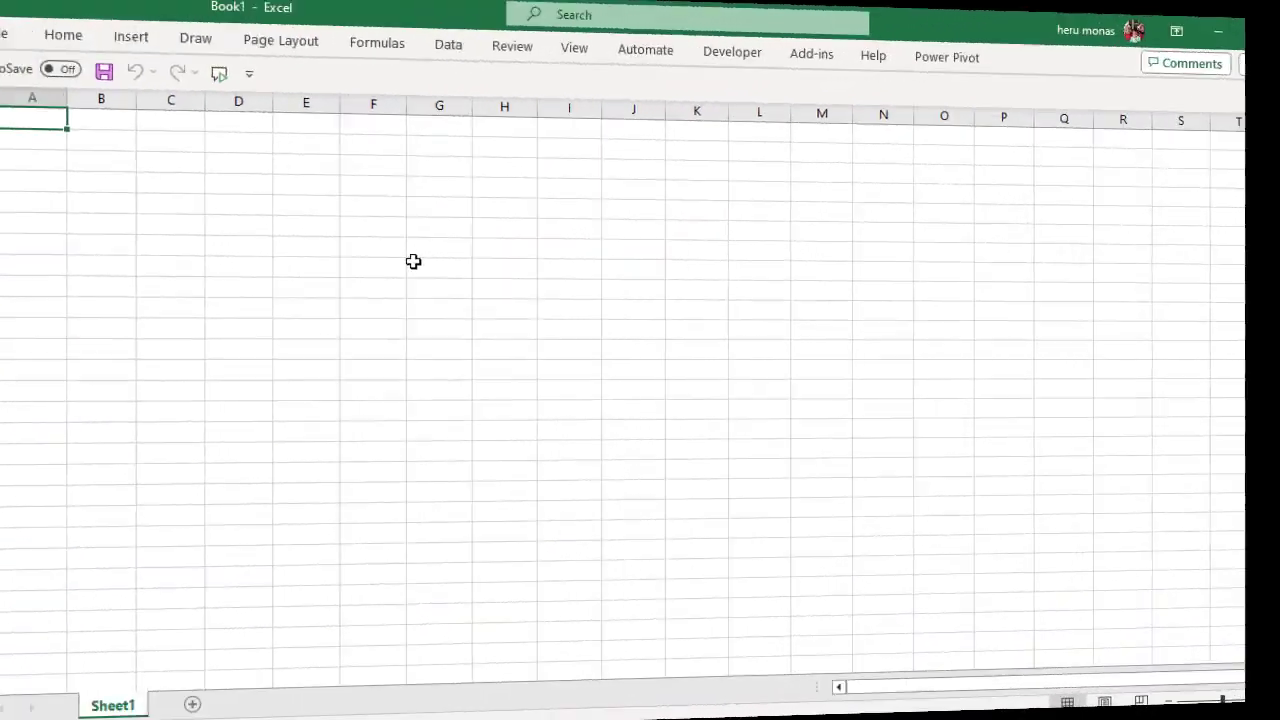
click(276, 229)
click(185, 180)
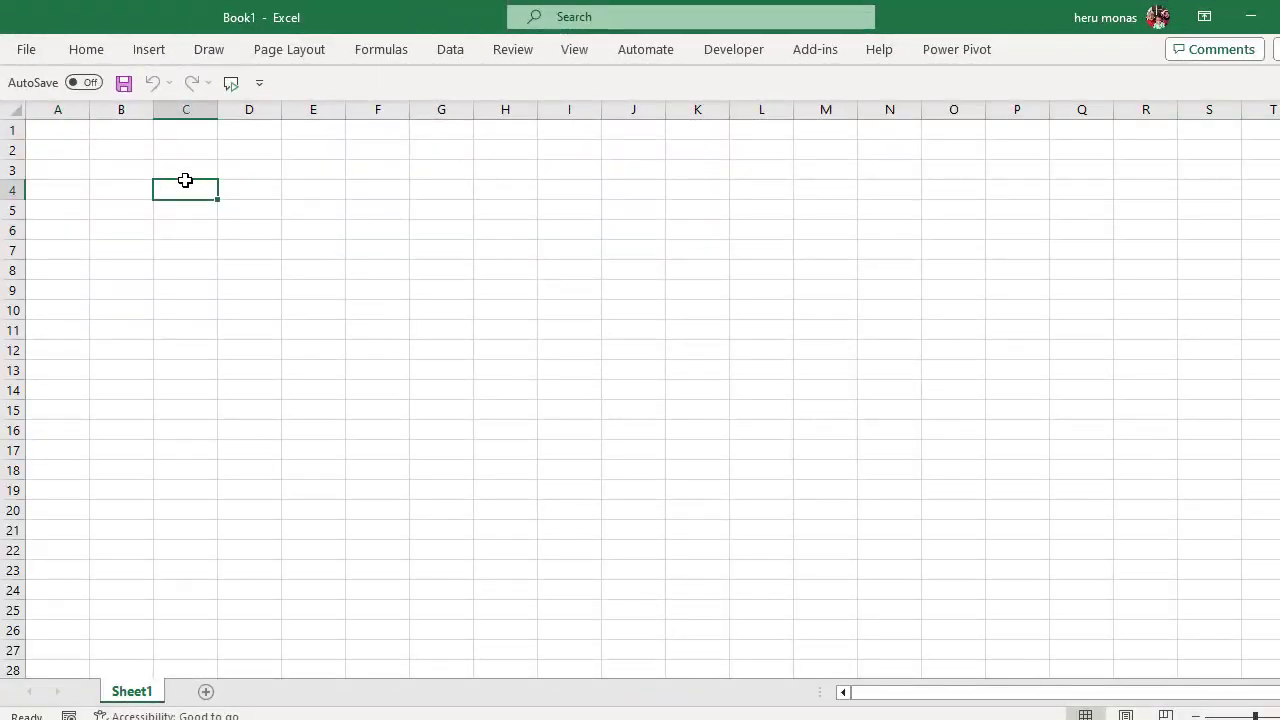
click(117, 158)
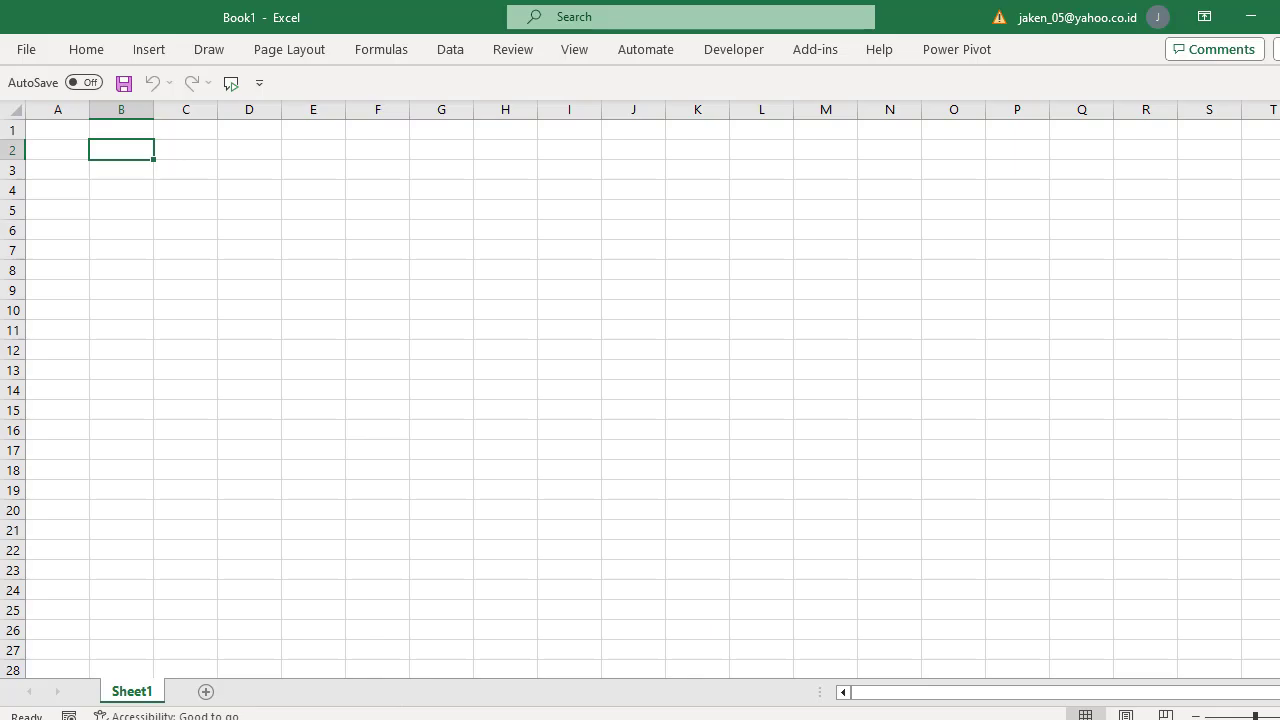
Step: Switch to the browser and read the Goodly article on splitting by variable columns, including its sample data and generated code
click(365, 640)
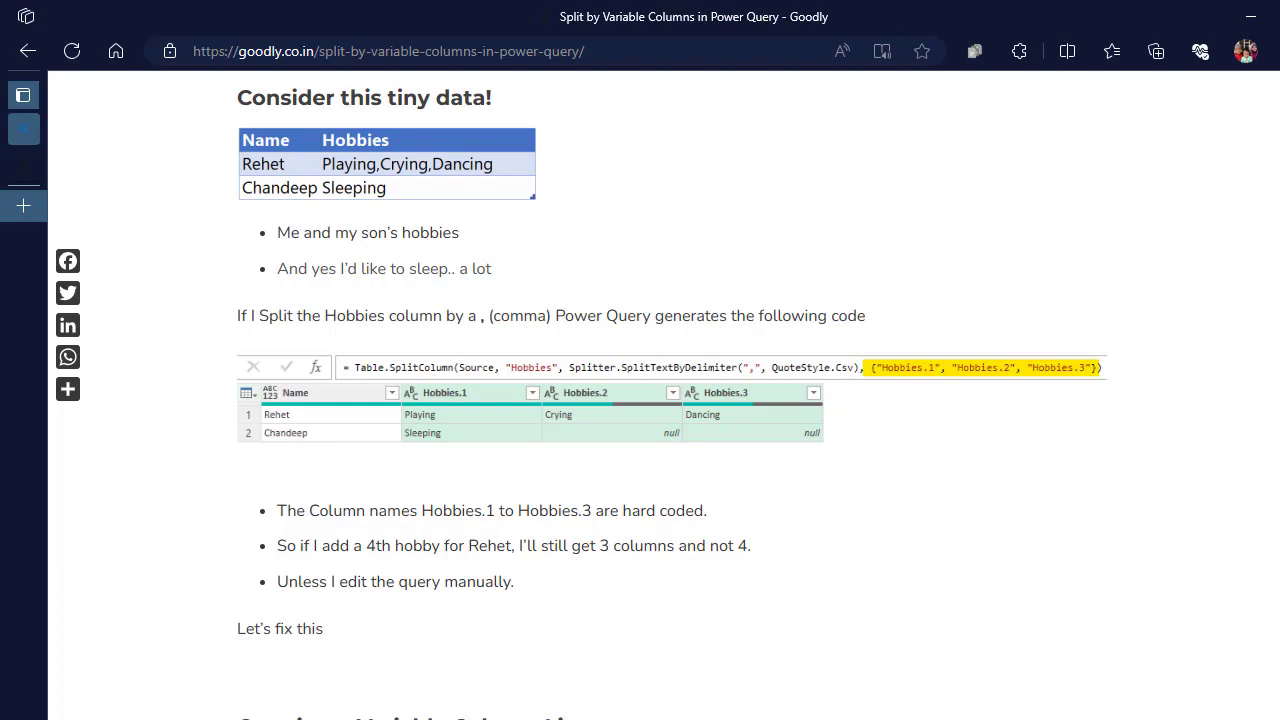
key(Home)
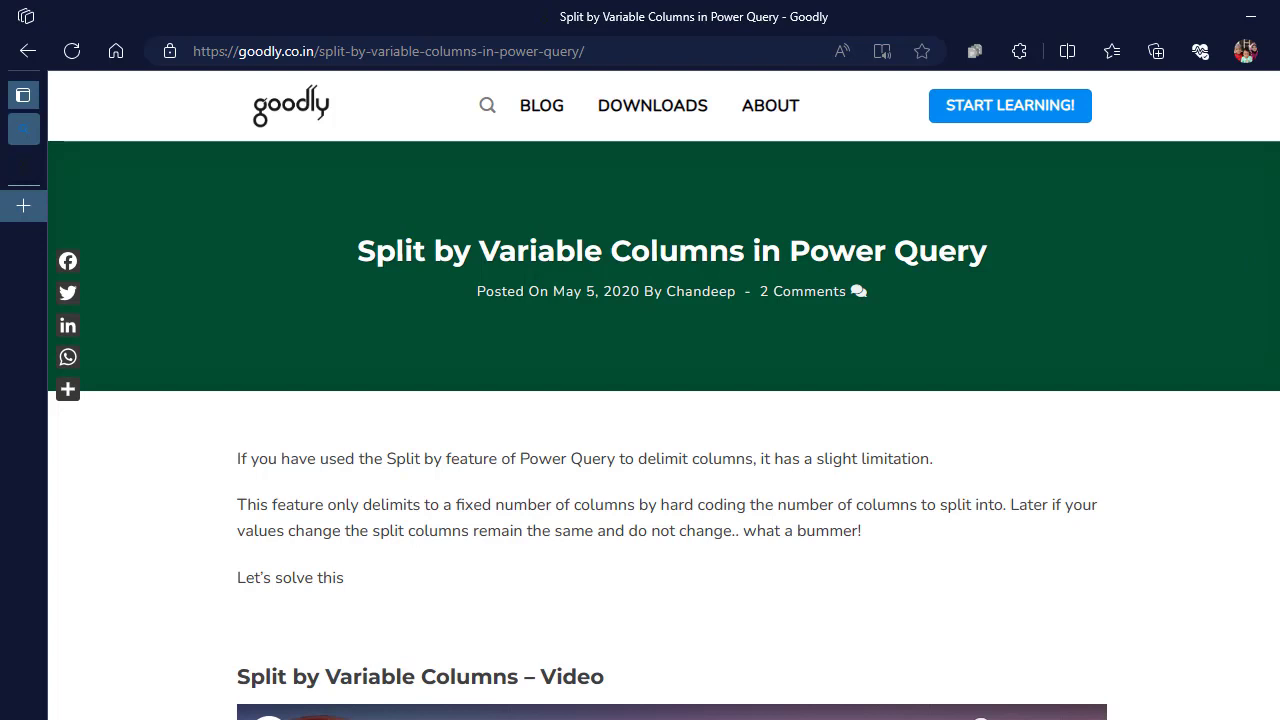
scroll(664, 395, down, 1)
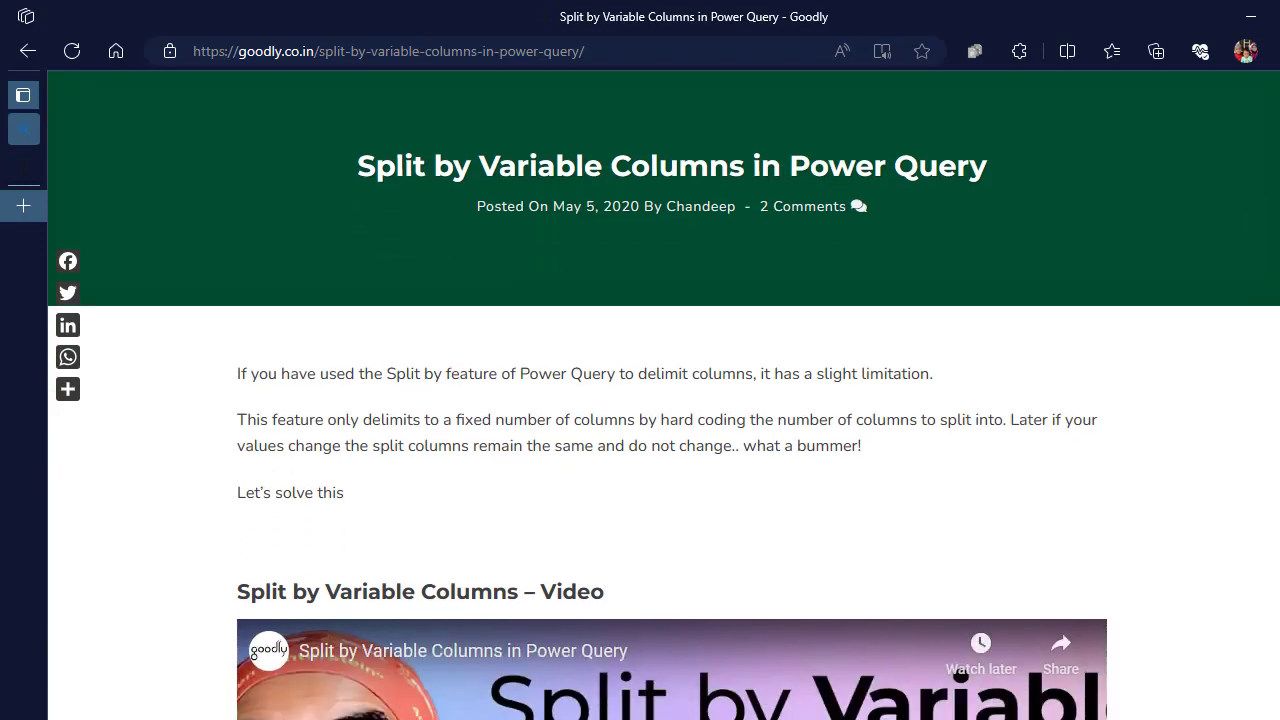
scroll(672, 430, down, 10)
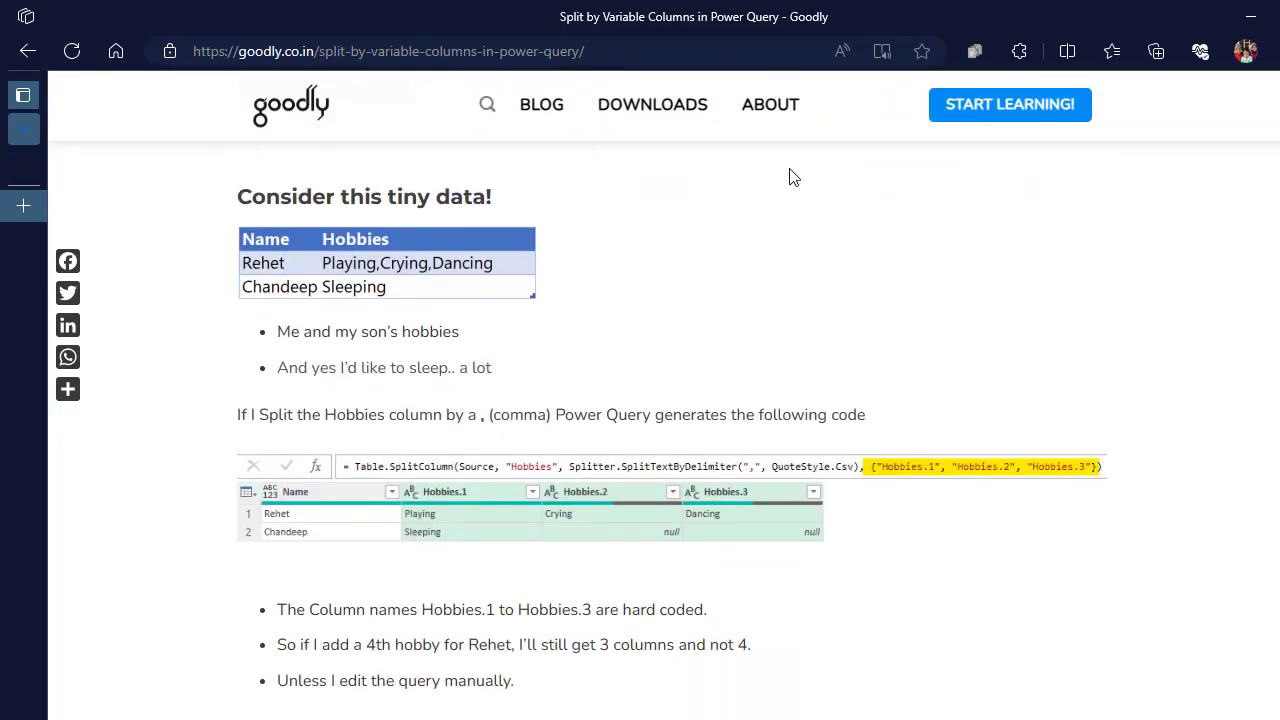
scroll(672, 393, up, 4)
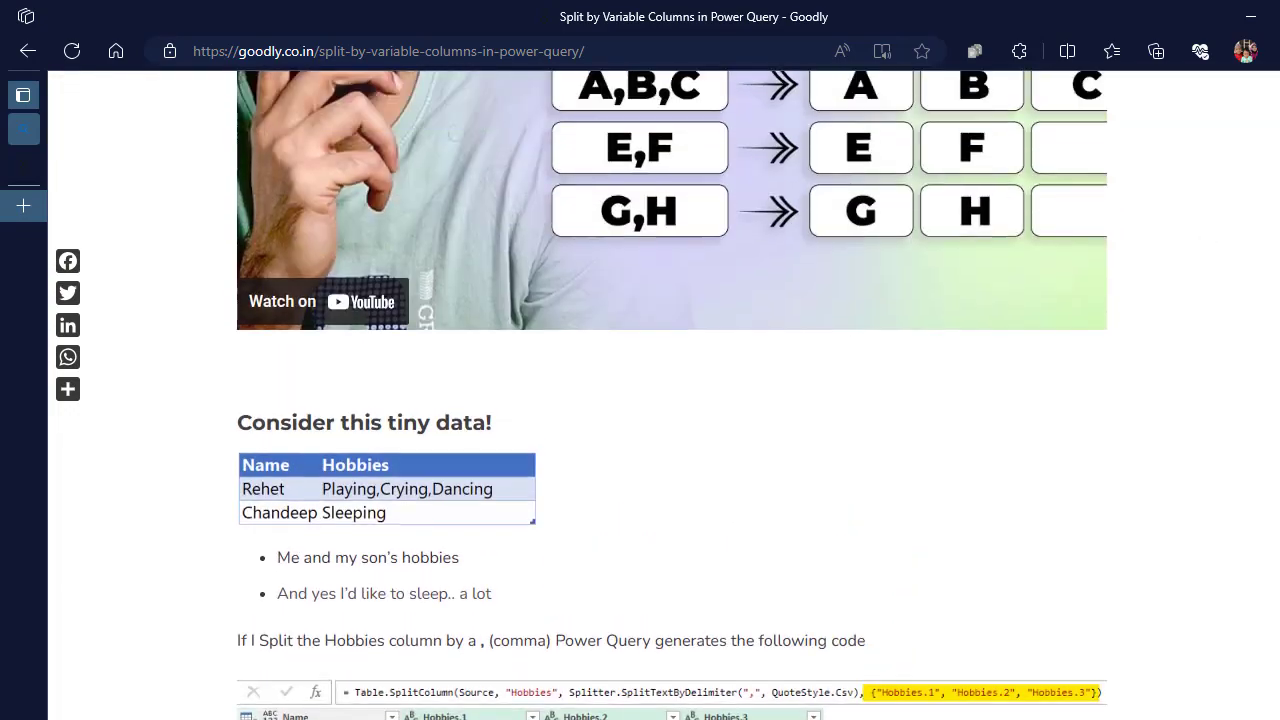
Step: Read the article's explanation of hard-coded split columns and its M code for the dynamic column list and variable-column split
scroll(672, 393, down, 6)
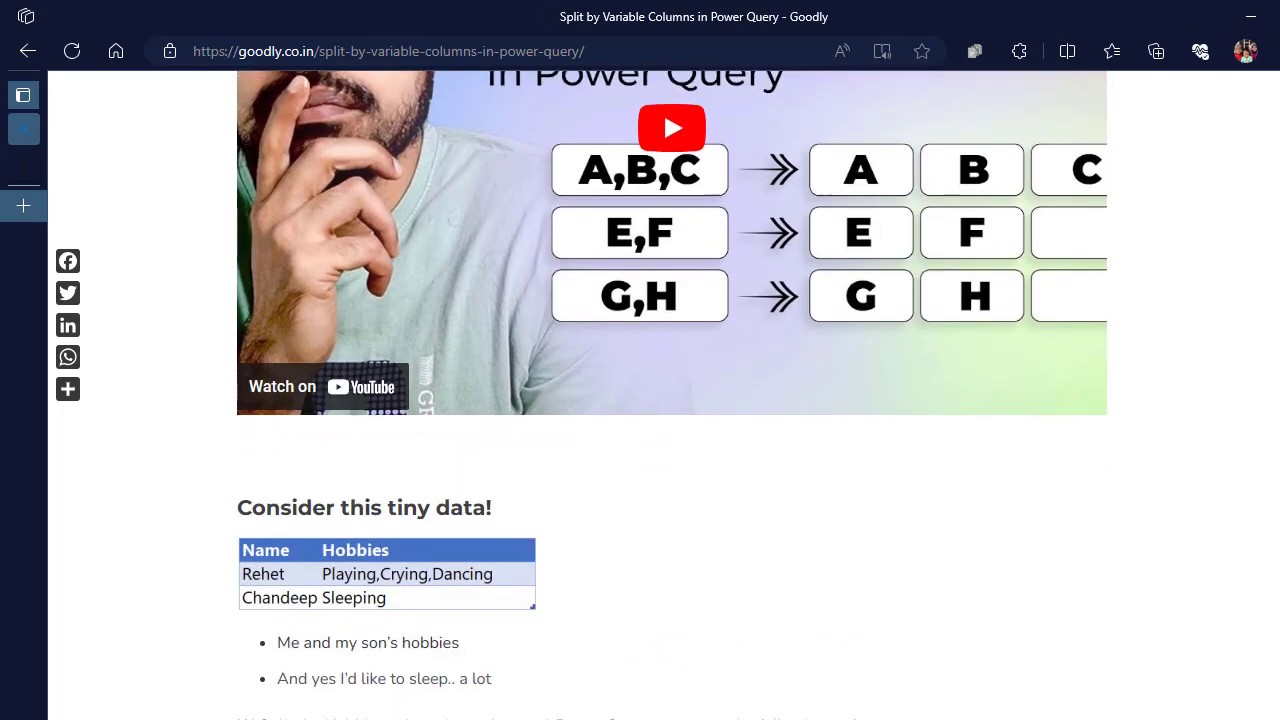
scroll(672, 393, up, 1)
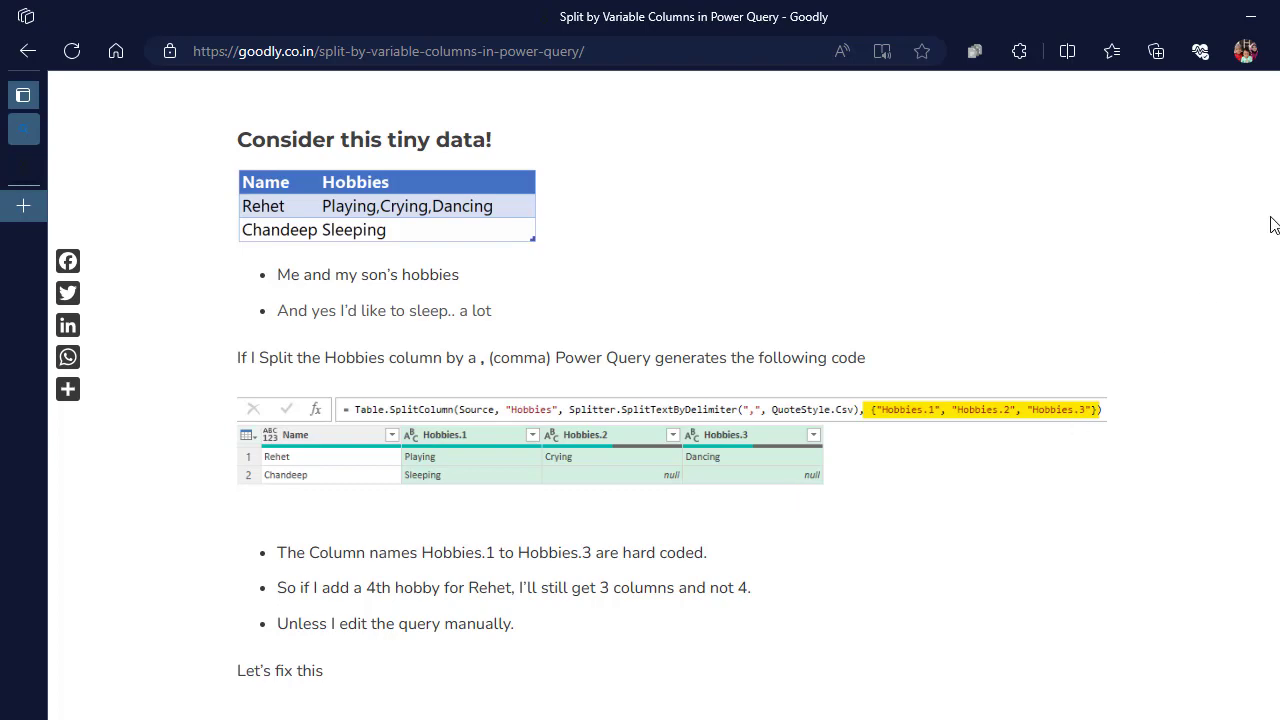
scroll(672, 396, down, 5)
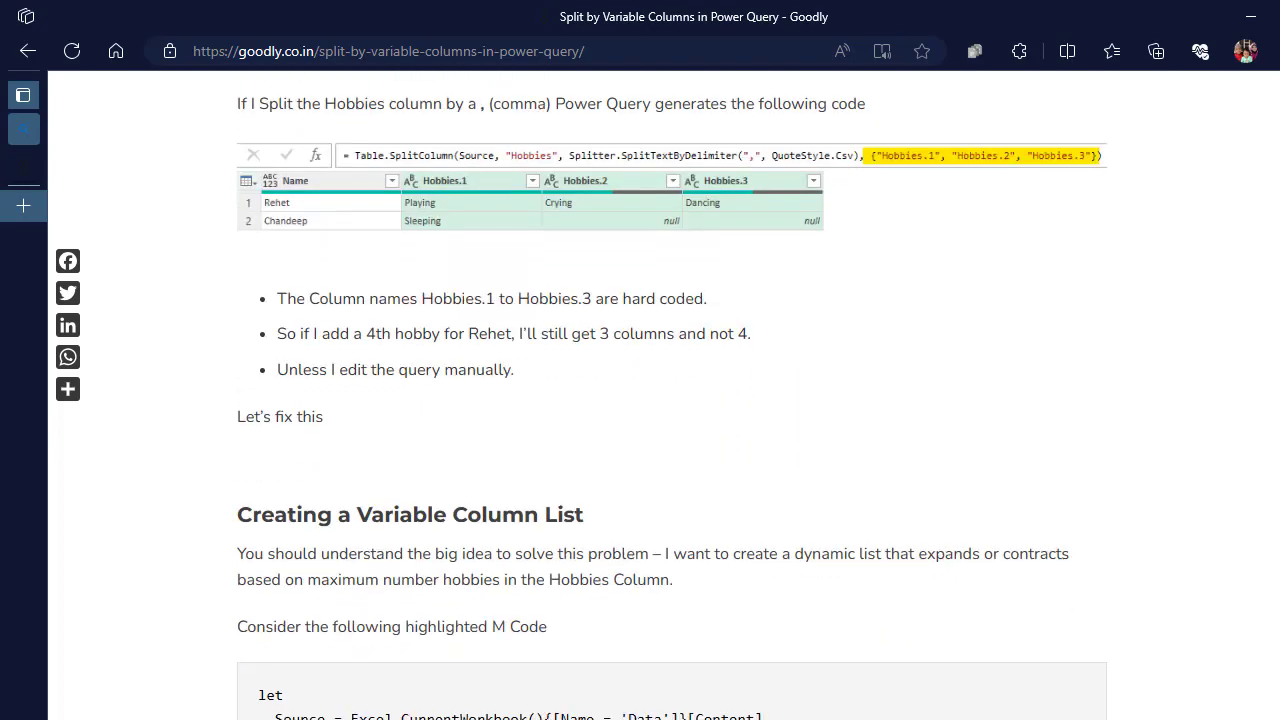
scroll(672, 396, down, 2)
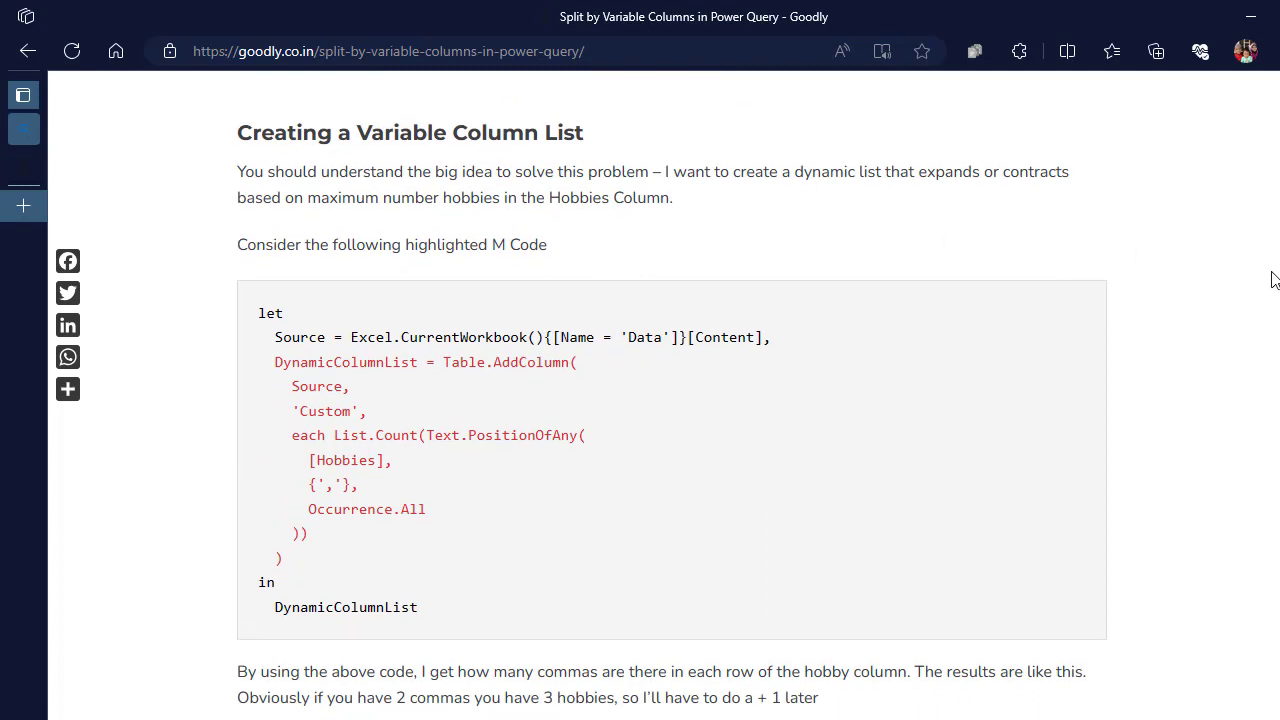
scroll(672, 407, down, 3)
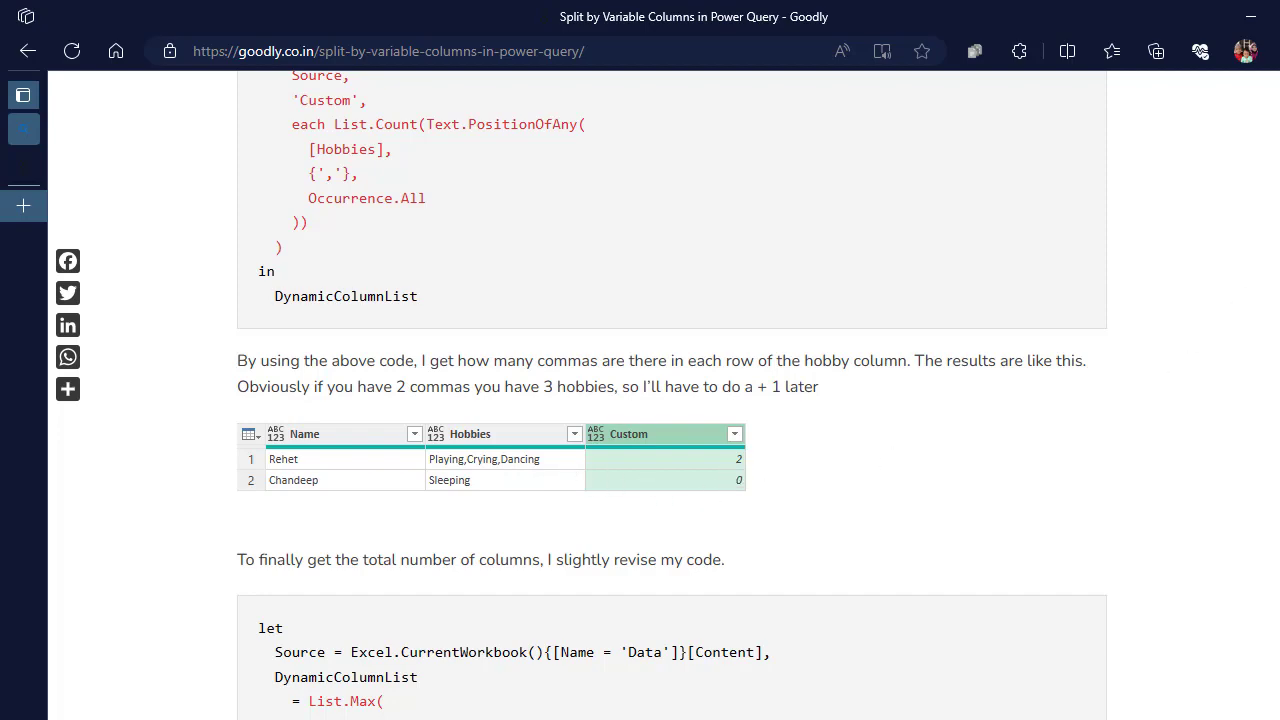
scroll(672, 396, down, 10)
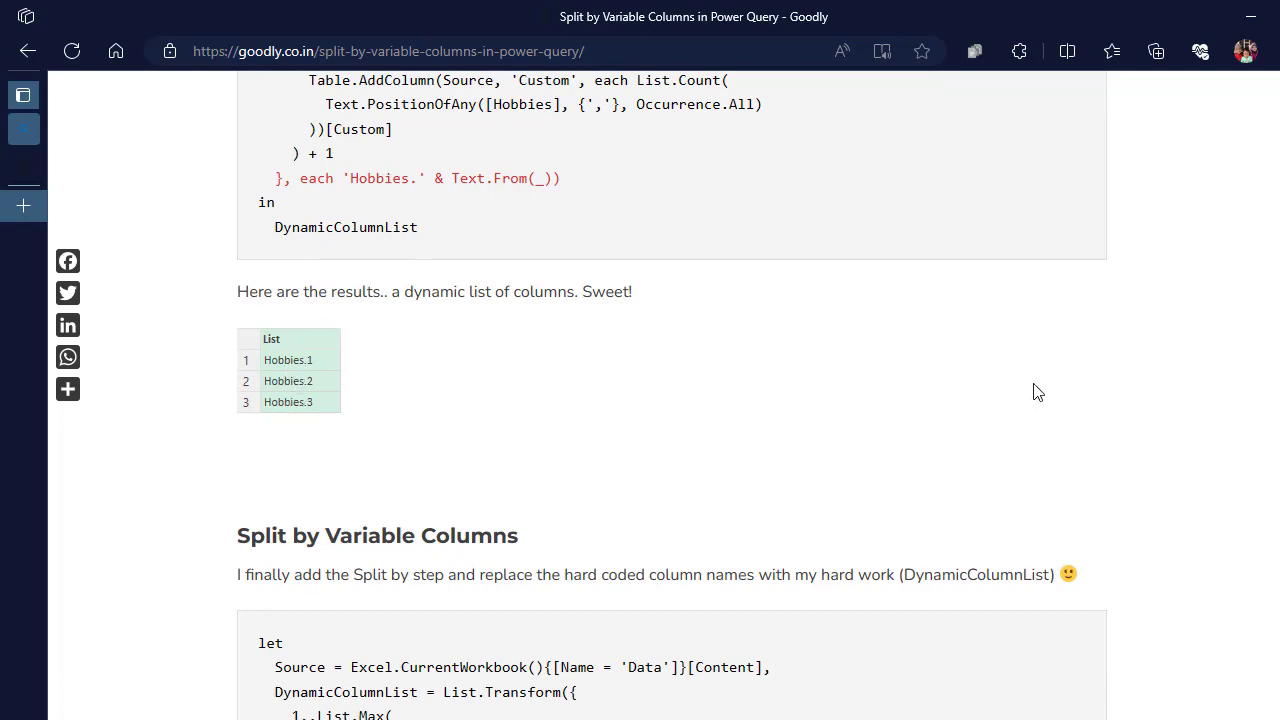
scroll(672, 400, down, 7)
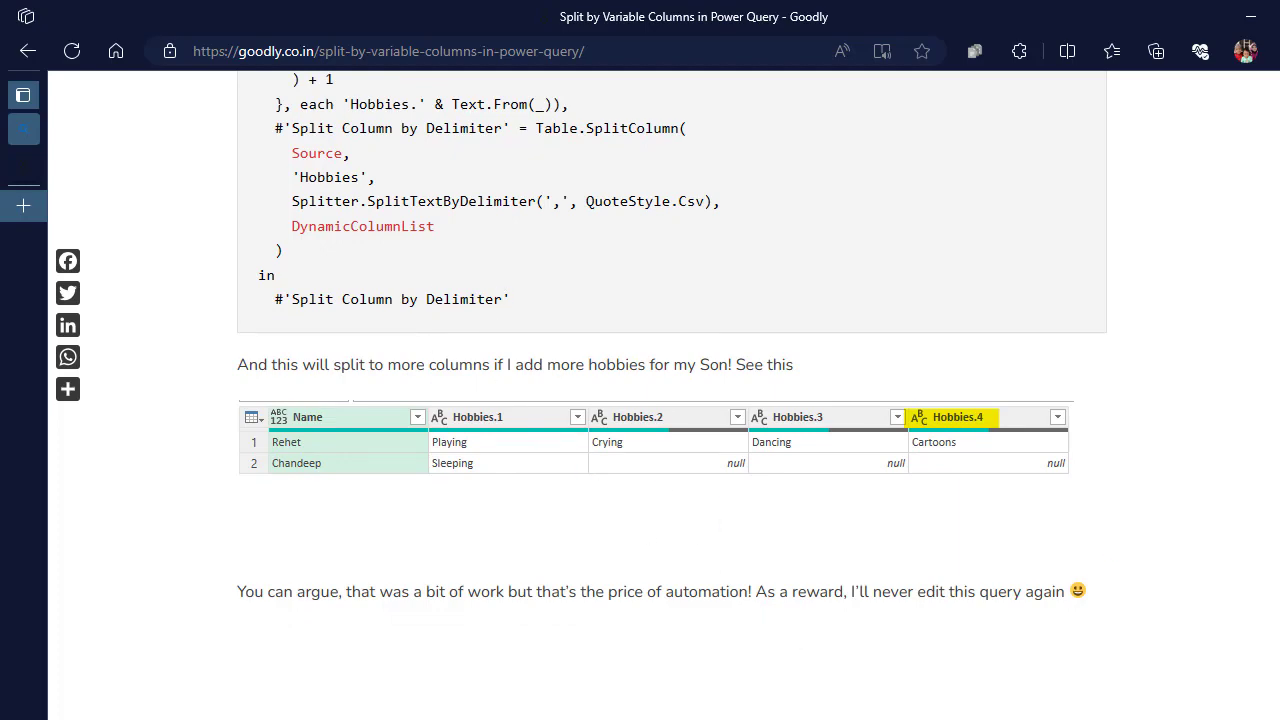
scroll(672, 400, down, 3)
scroll(672, 400, up, 20)
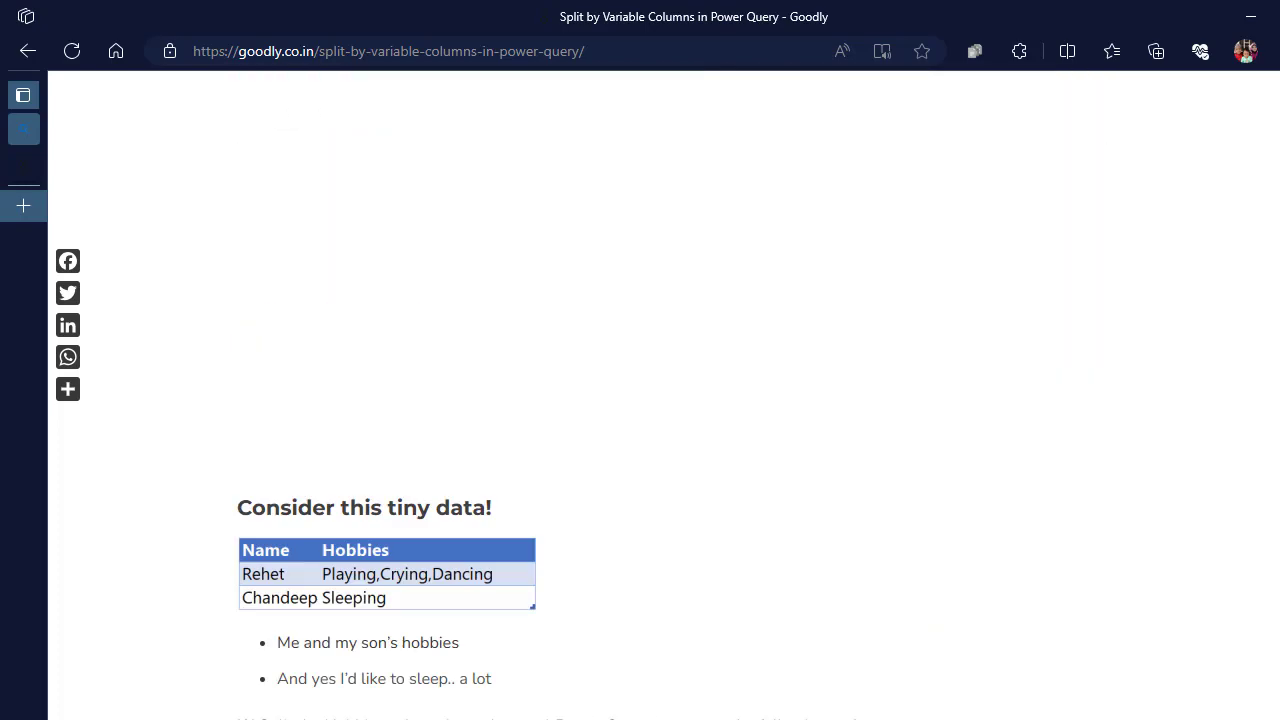
scroll(672, 400, up, 10)
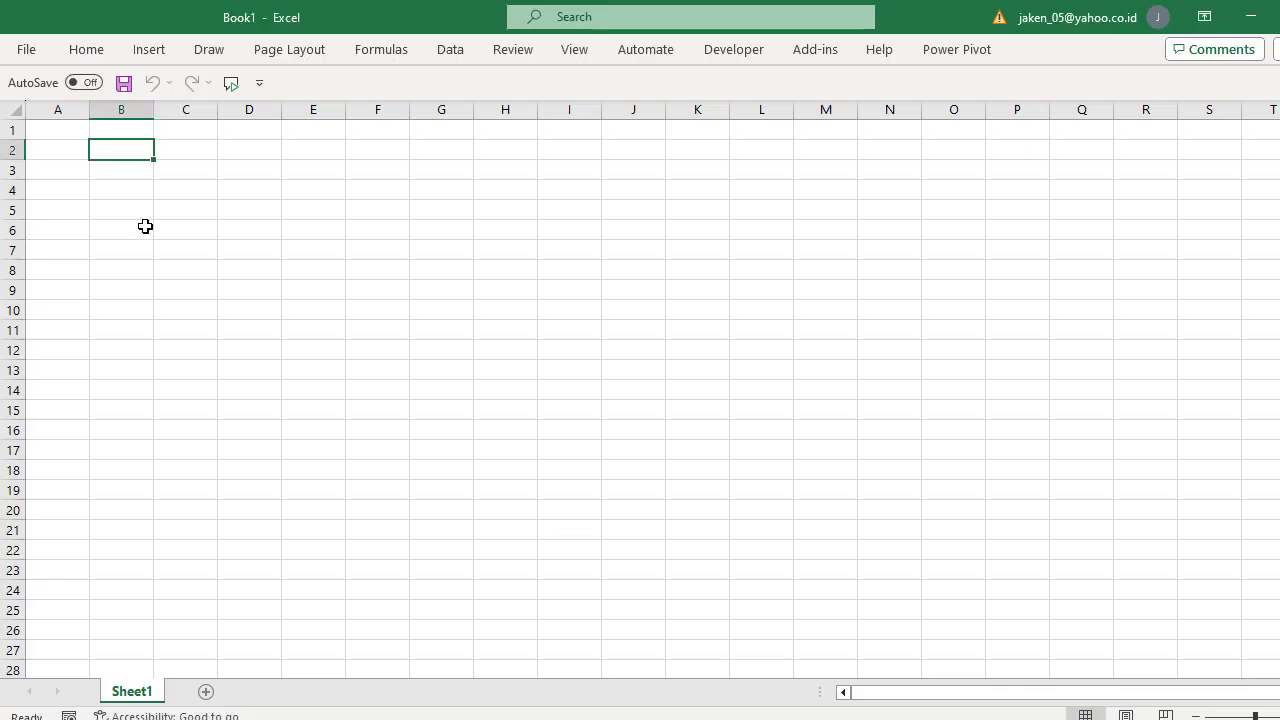
Step: Switch to the blank Excel workbook and enter the heading Nama in B2, with VBA in B3 and Excel in B4
text(Namas)
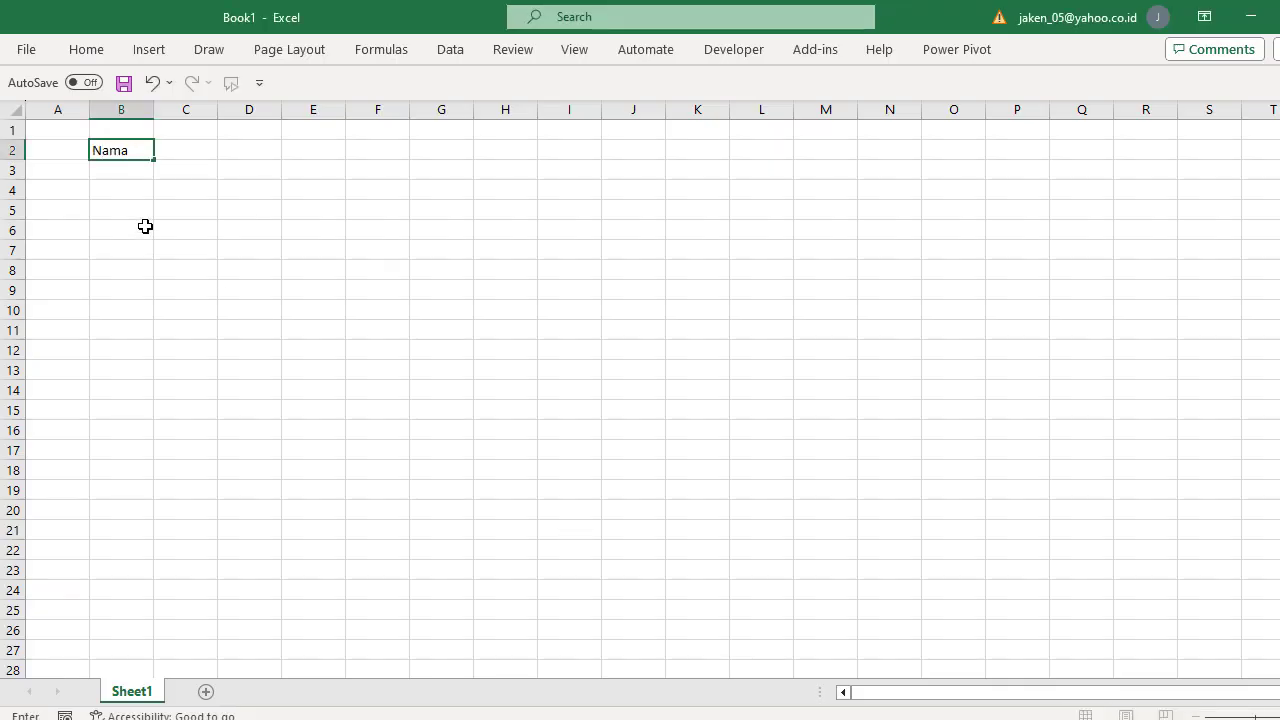
key(Return)
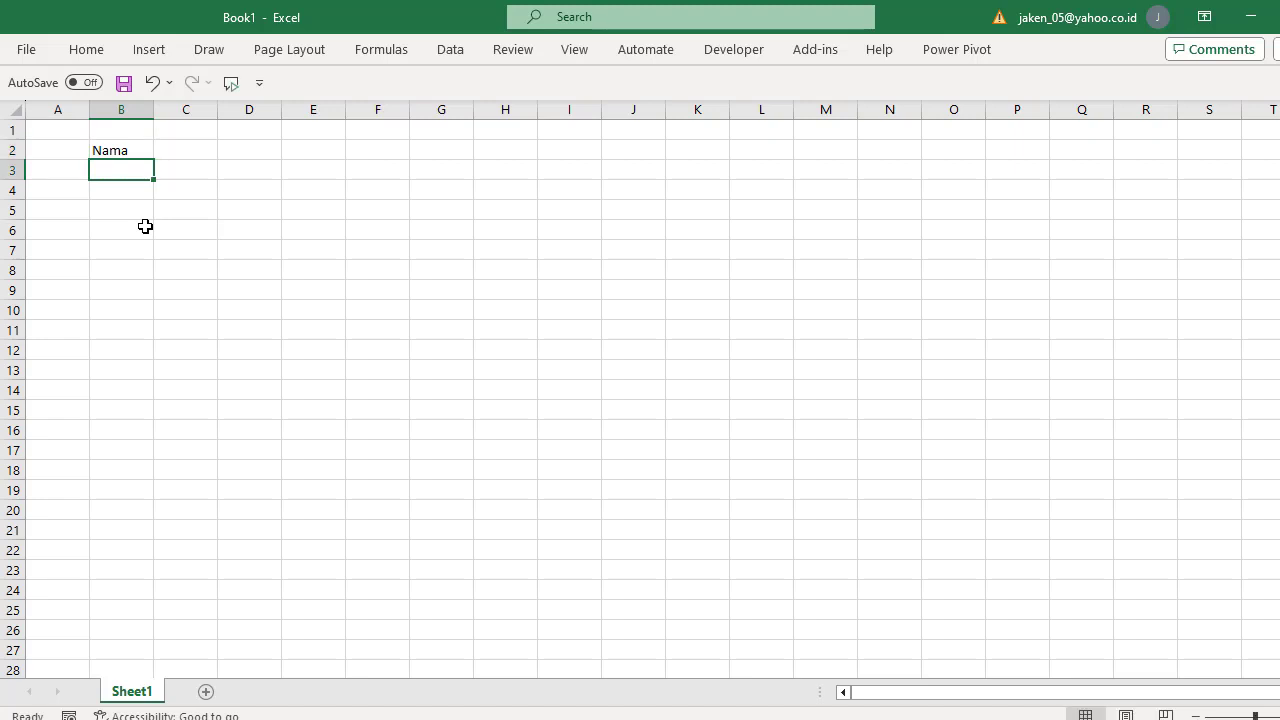
text(VBA)
key(Return)
text(Excel)
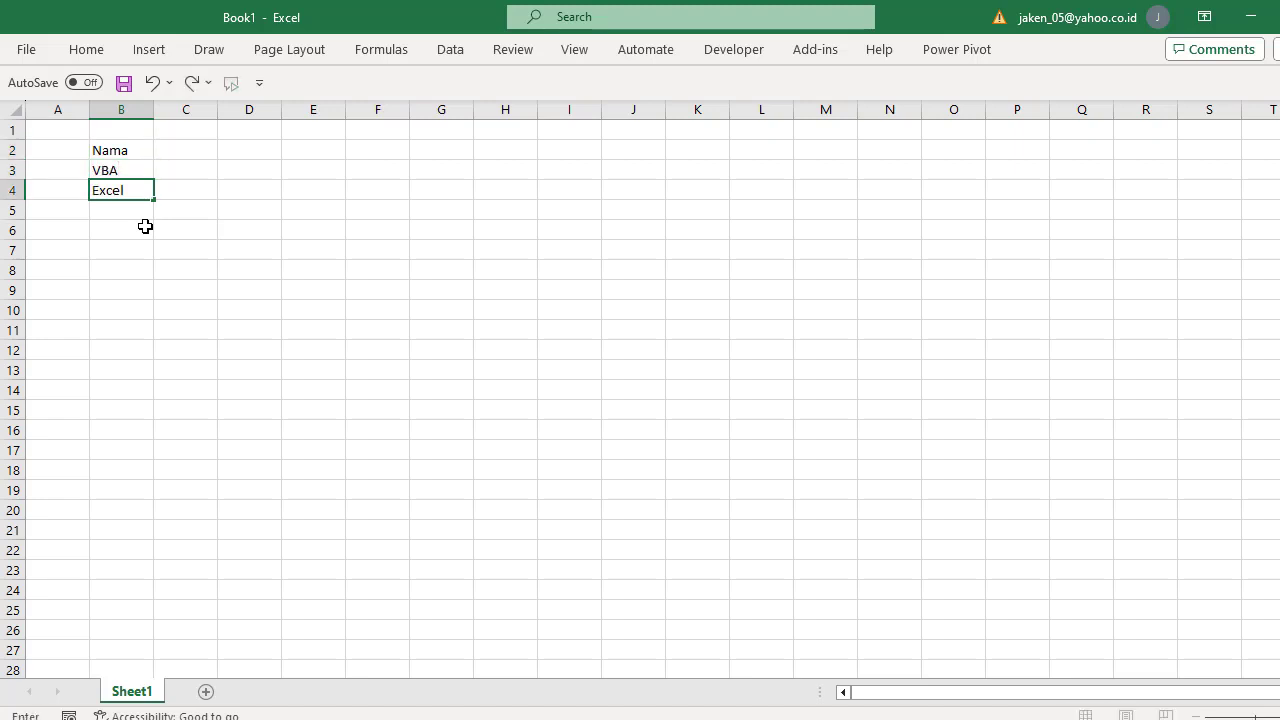
Step: Enter the heading Hobi in C2 and the hobbies "belajar, membaca, nonton" for VBA in C3
click(202, 149)
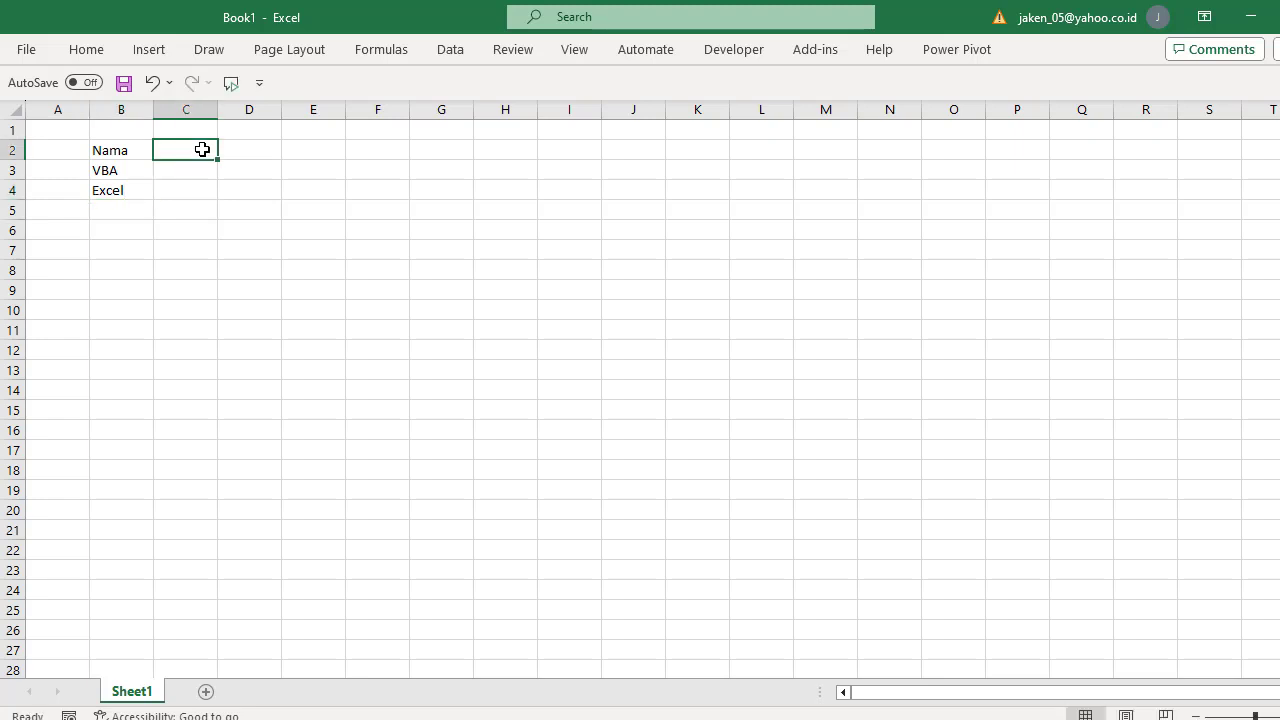
text(Hobi)
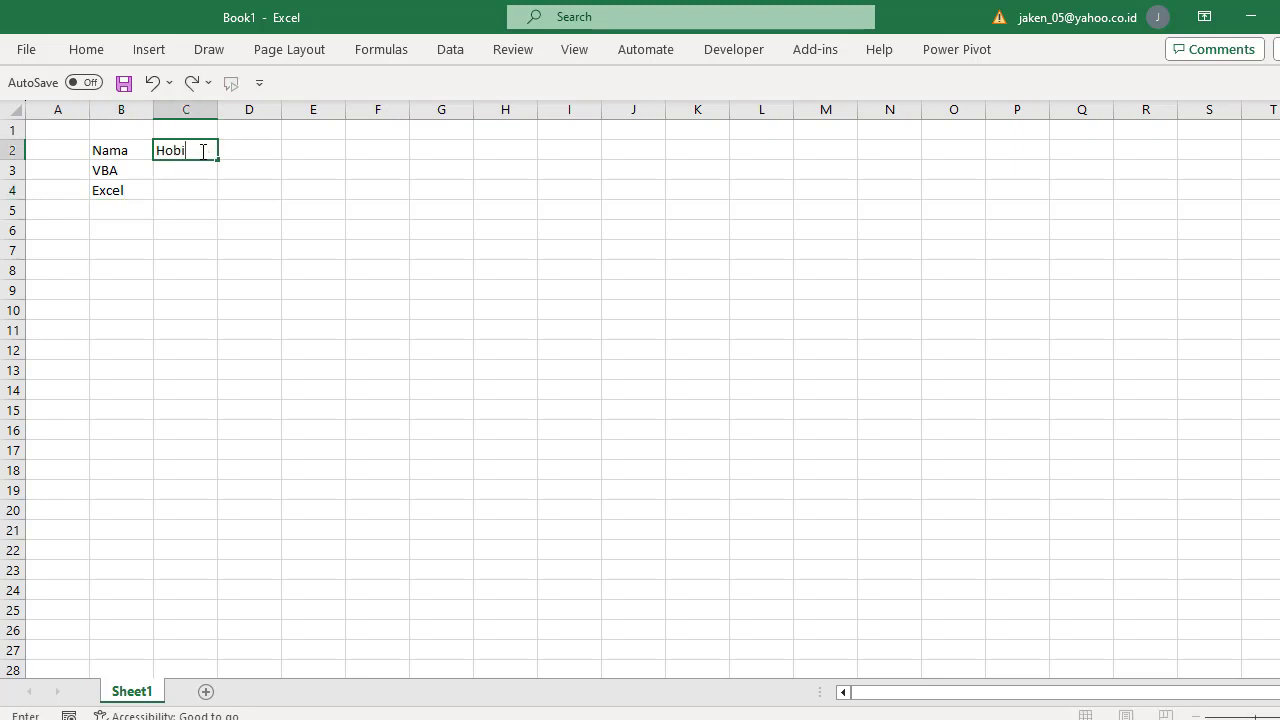
click(195, 170)
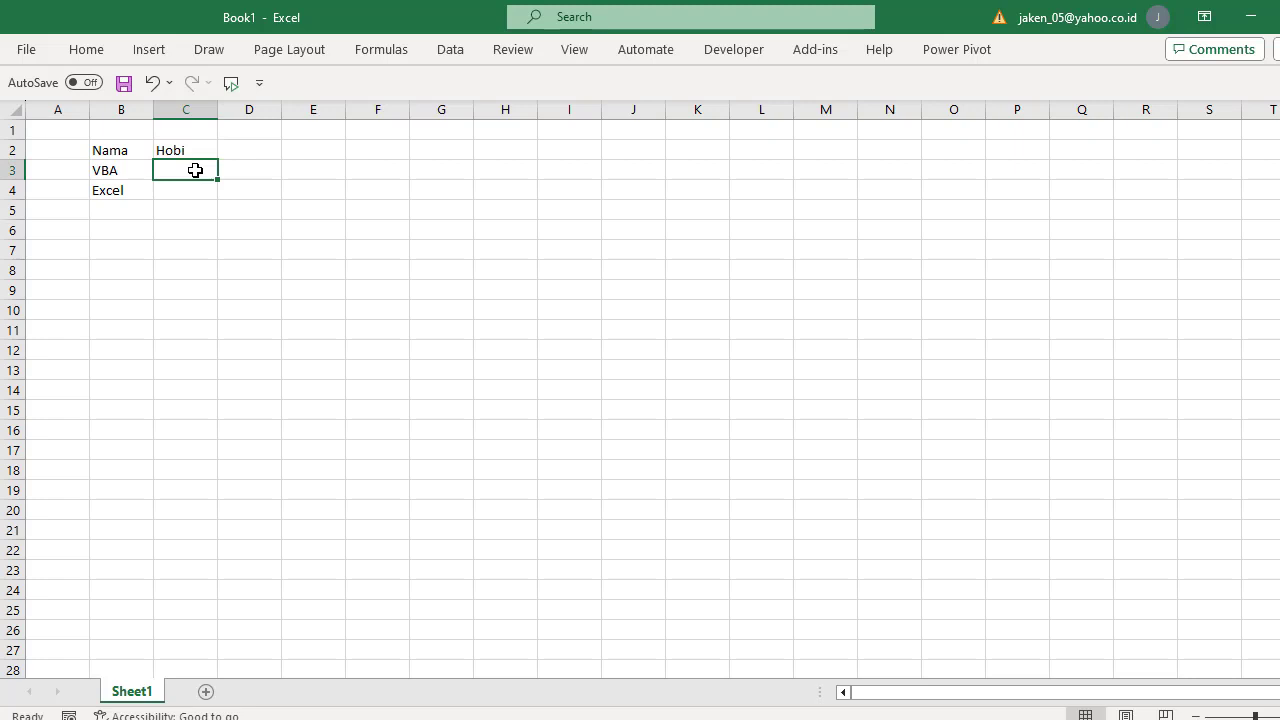
text(belaj)
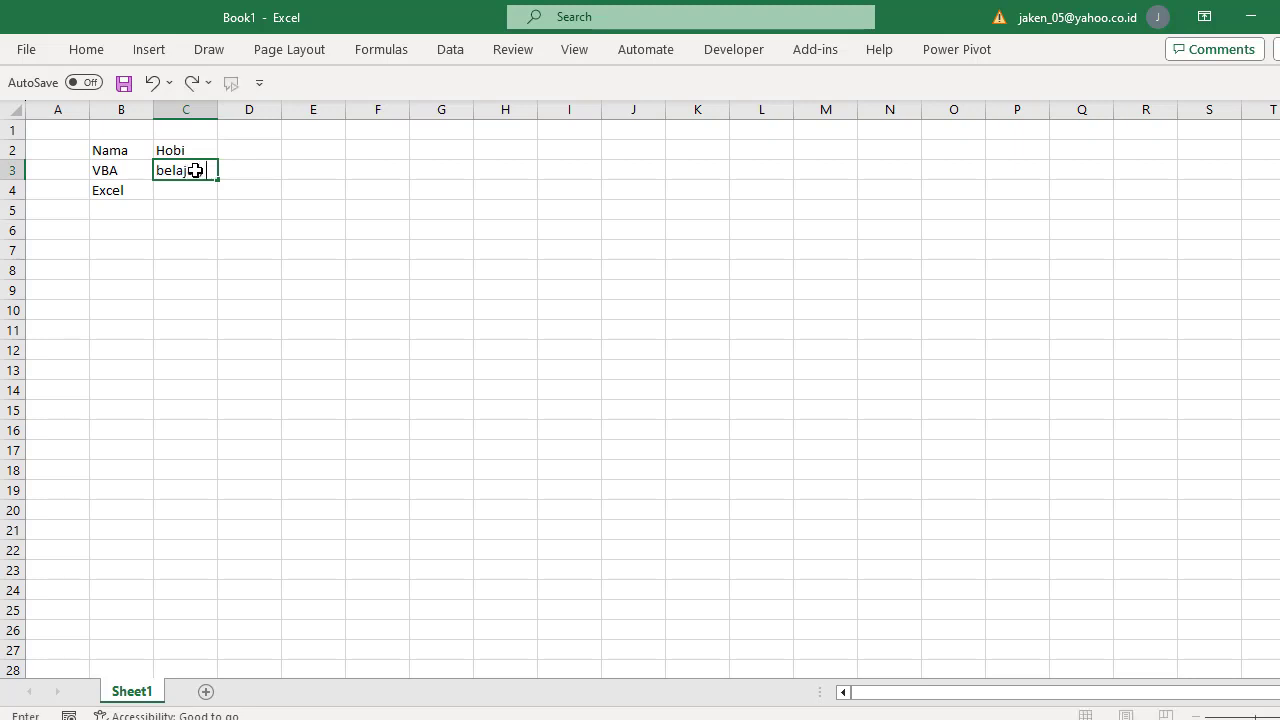
text(ar, membaca, nonto)
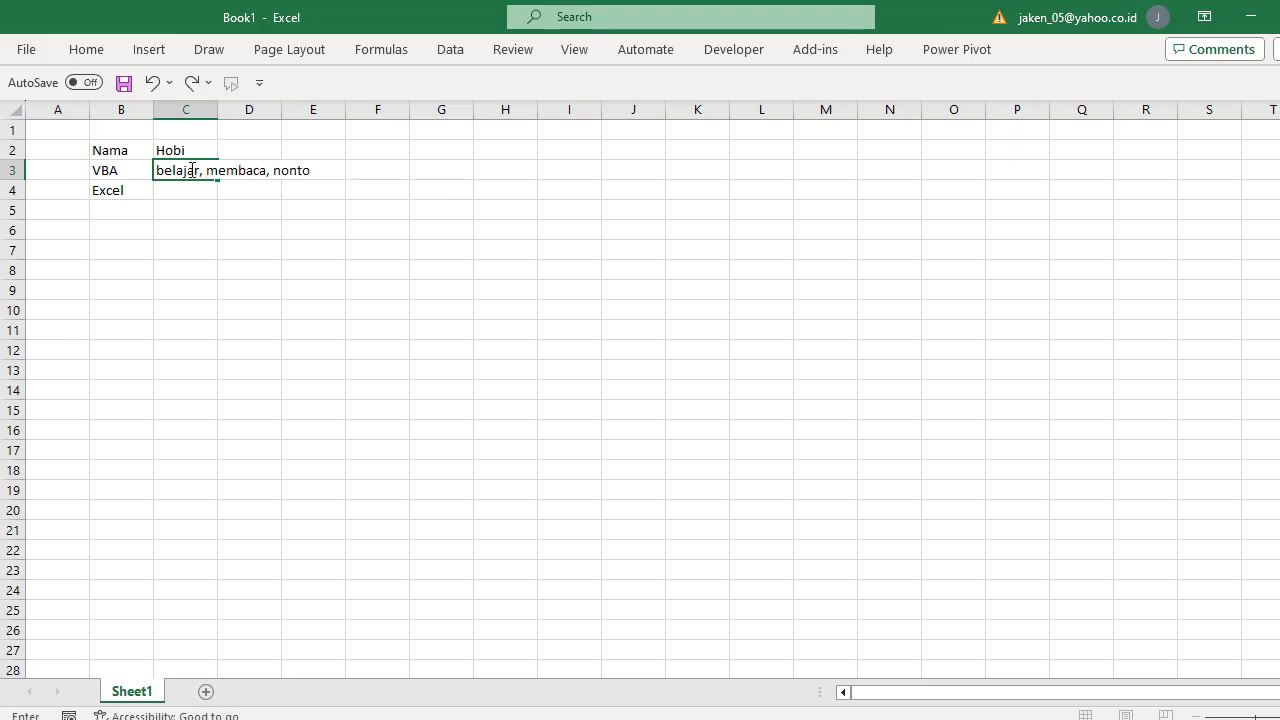
text(n)
Step: Enter "hitung" as Excel's hobby in C4 and widen column C to fit the longest hobbies text
click(205, 196)
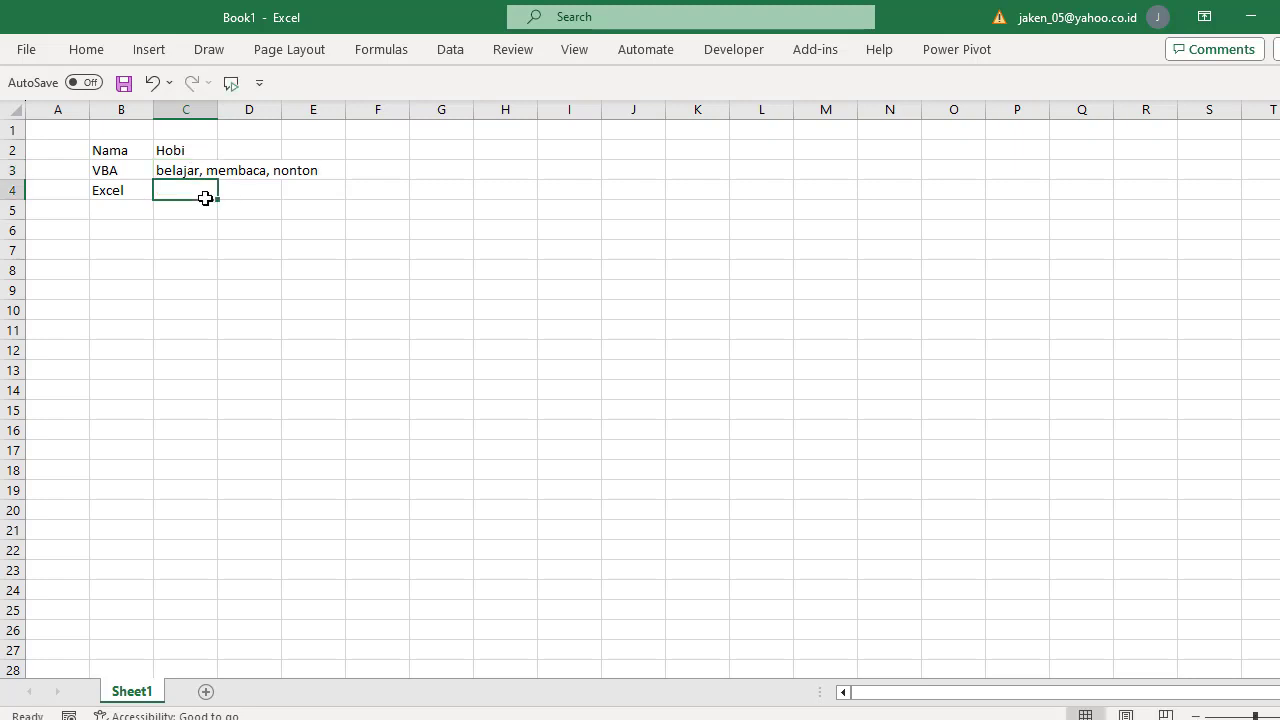
text(hi)
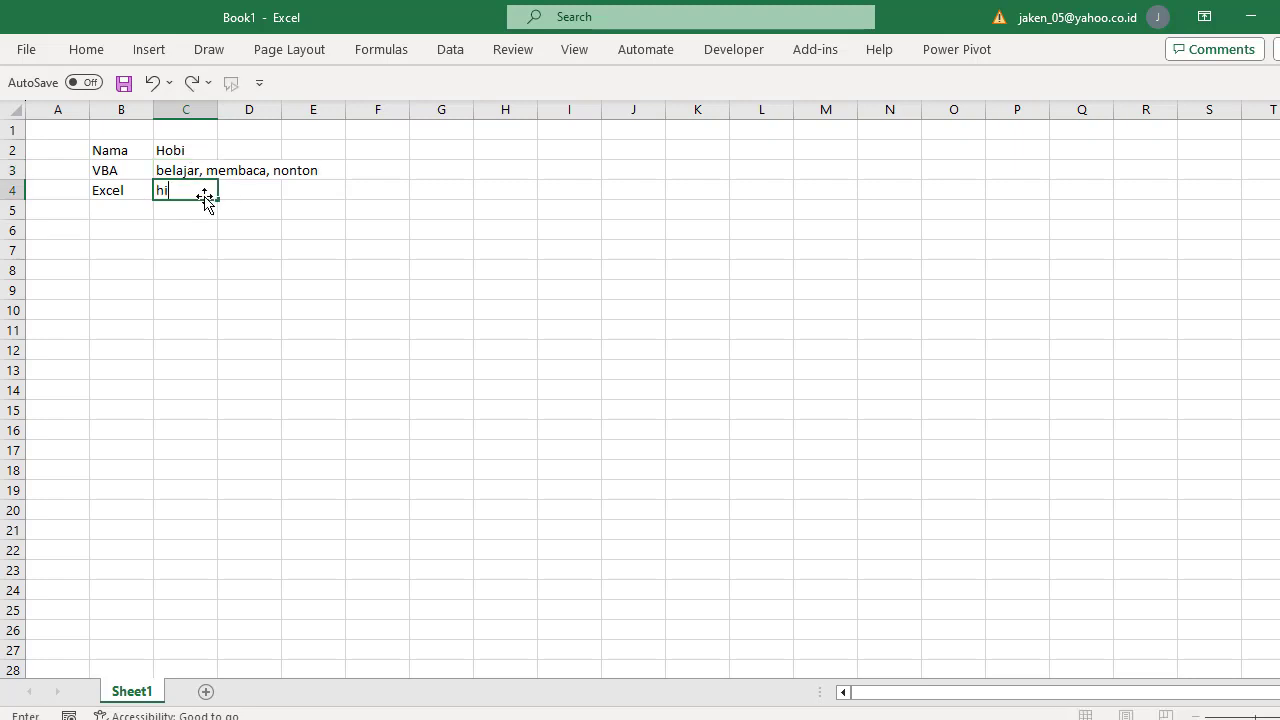
text(tung)
click(310, 257)
click(257, 188)
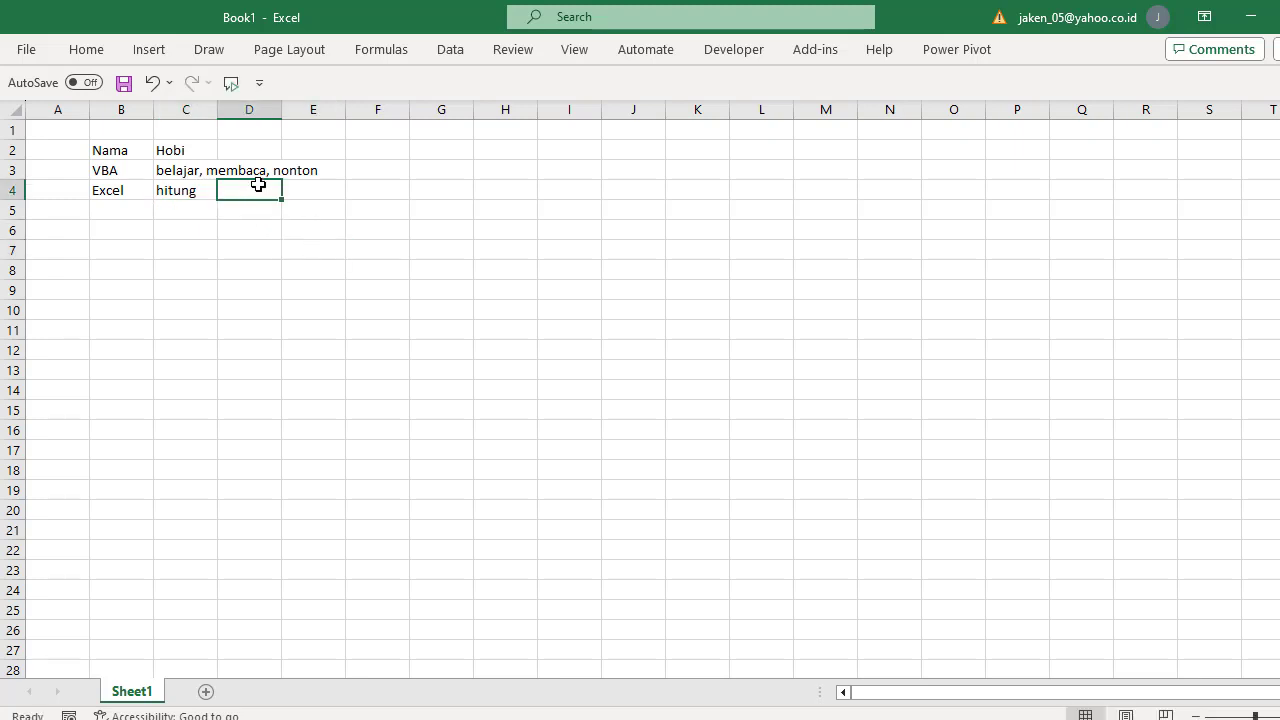
drag(218, 121, 334, 124)
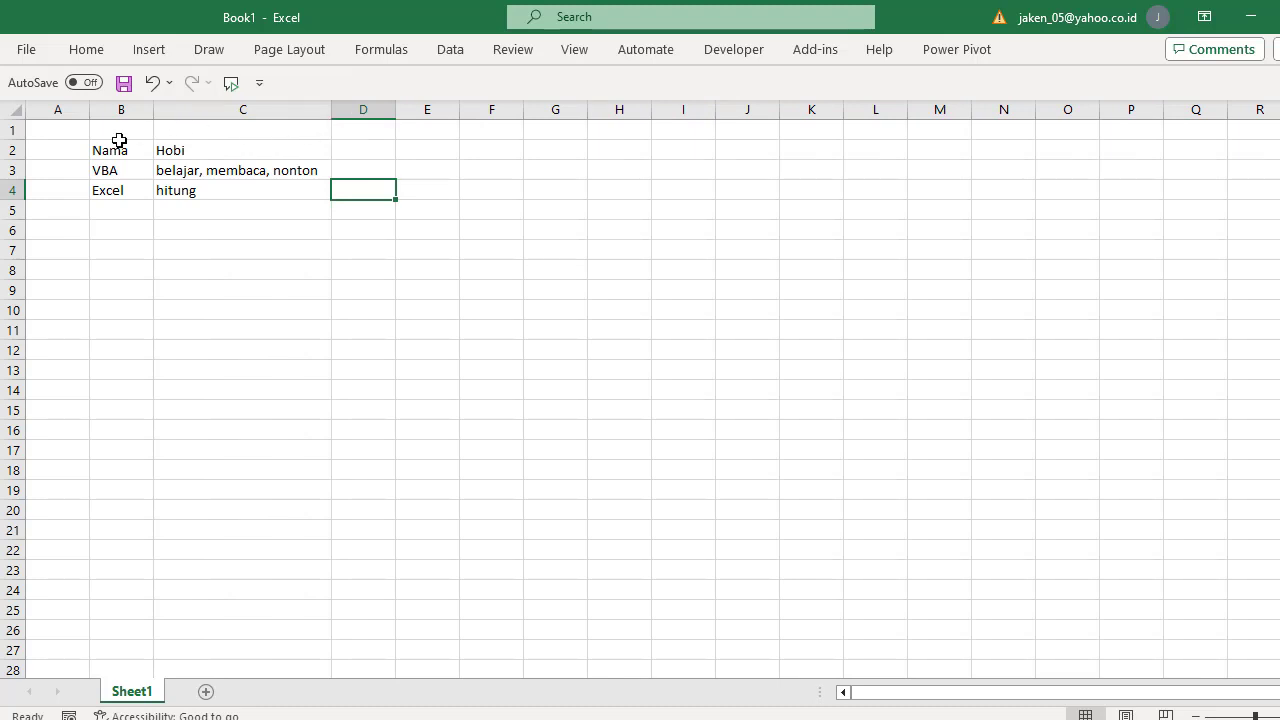
Step: Convert the range B2:C4 into a table with headers
drag(118, 154, 233, 190)
key(ctrl+t)
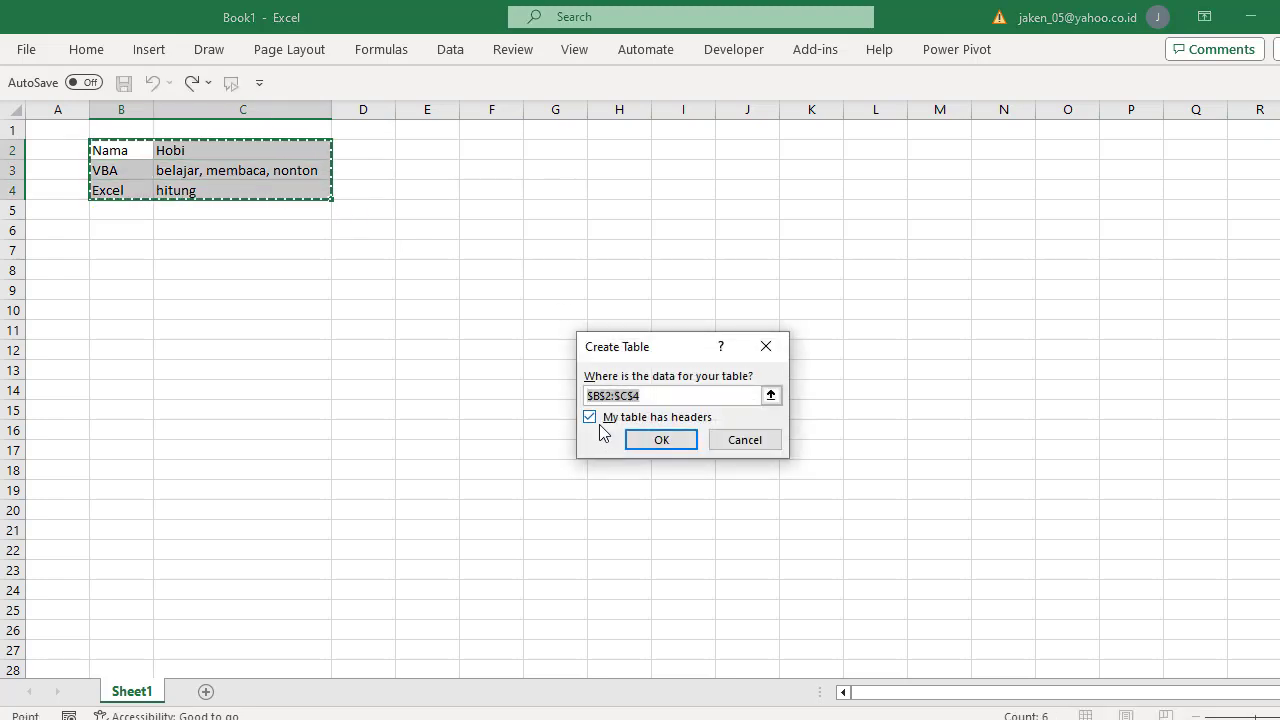
click(650, 445)
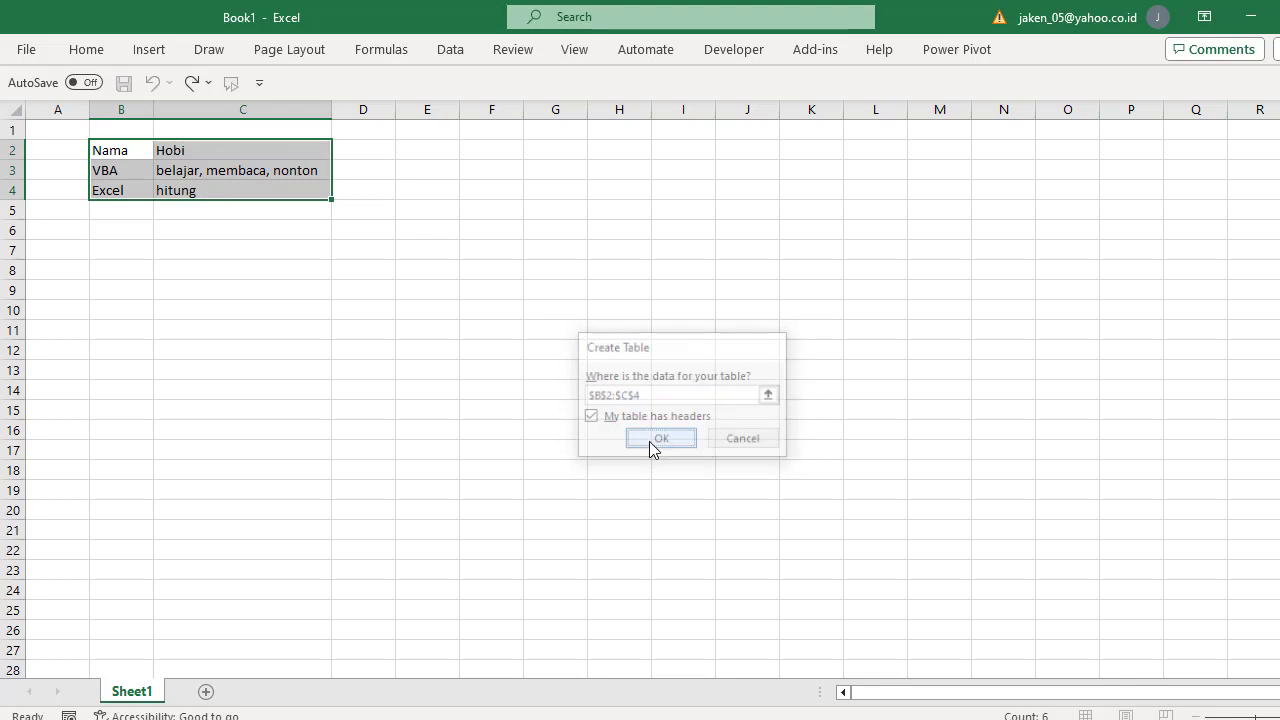
Step: Load the Nama and Hobi table into the Power Query Editor as a new query
click(277, 191)
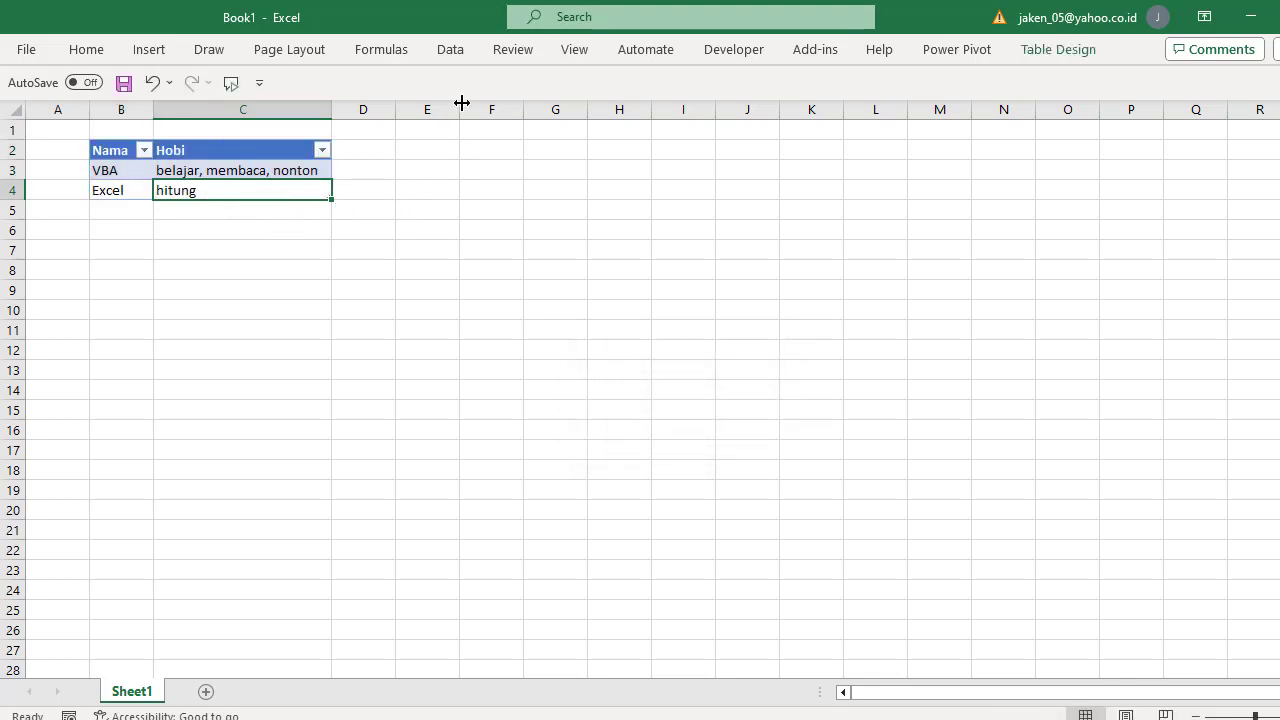
click(288, 166)
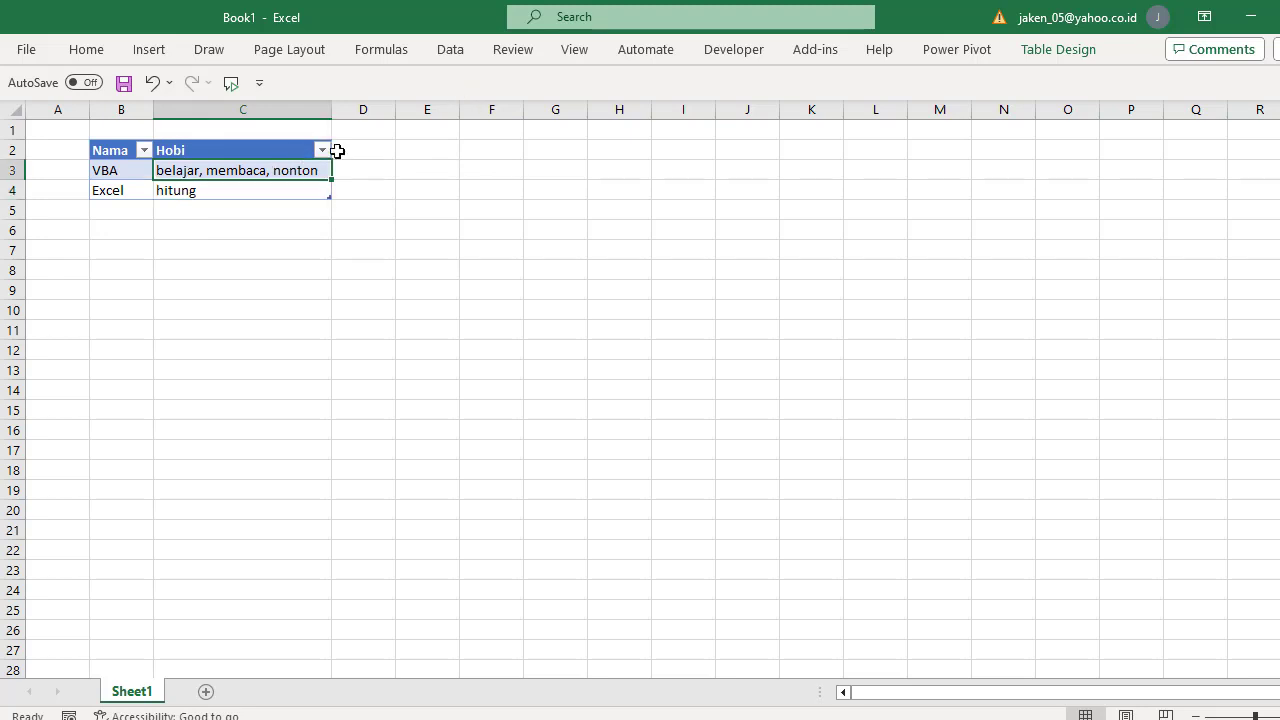
click(460, 51)
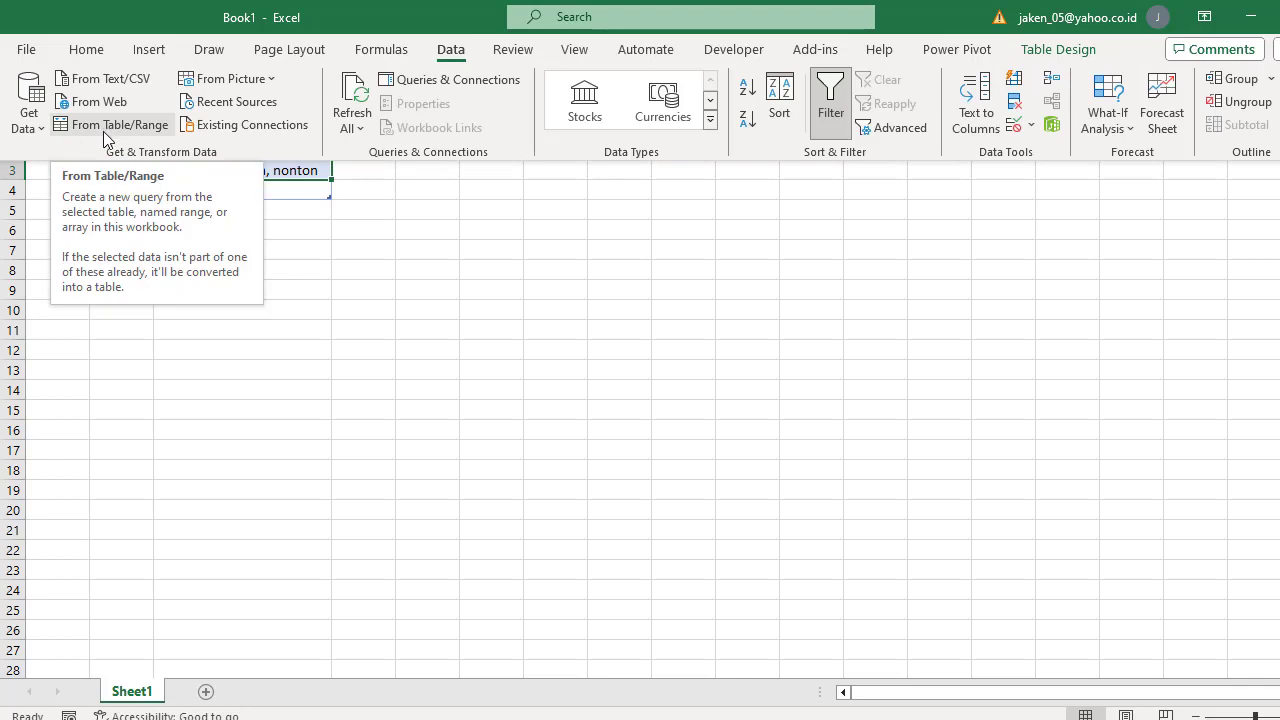
click(138, 127)
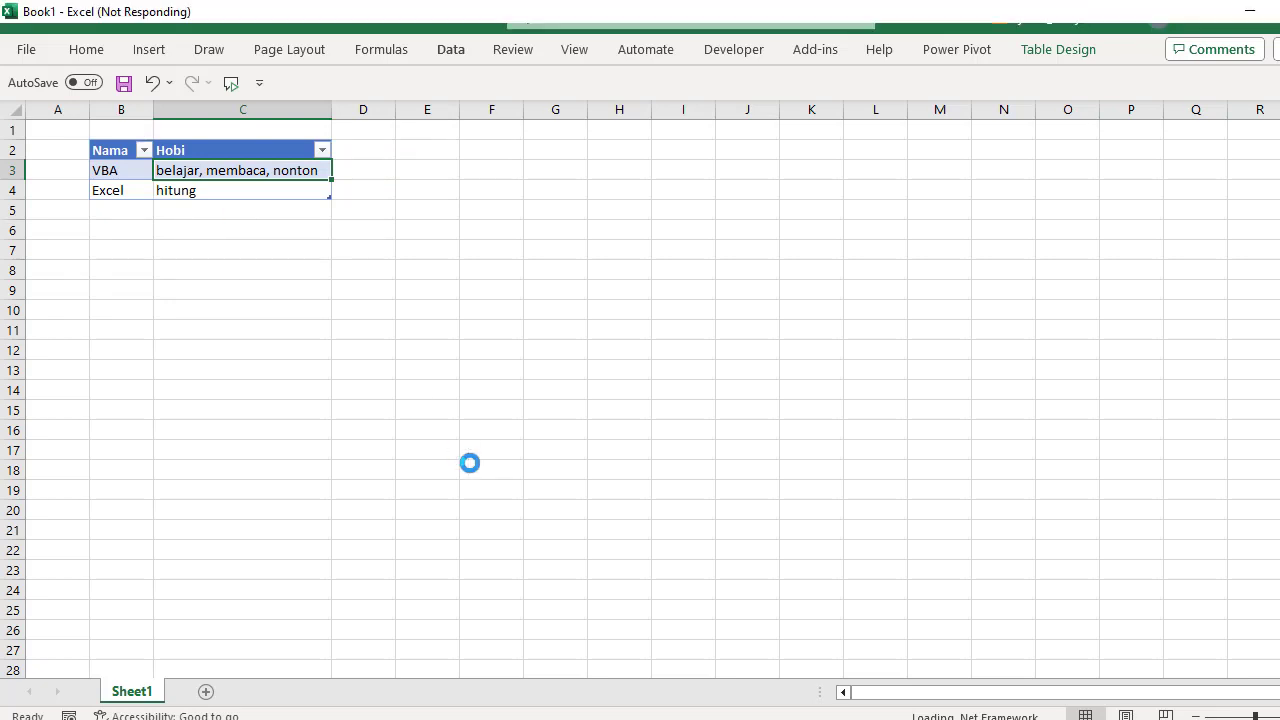
Step: Switch to the browser and review the article's sample data and hard-coded split formula
key(alt+Tab)
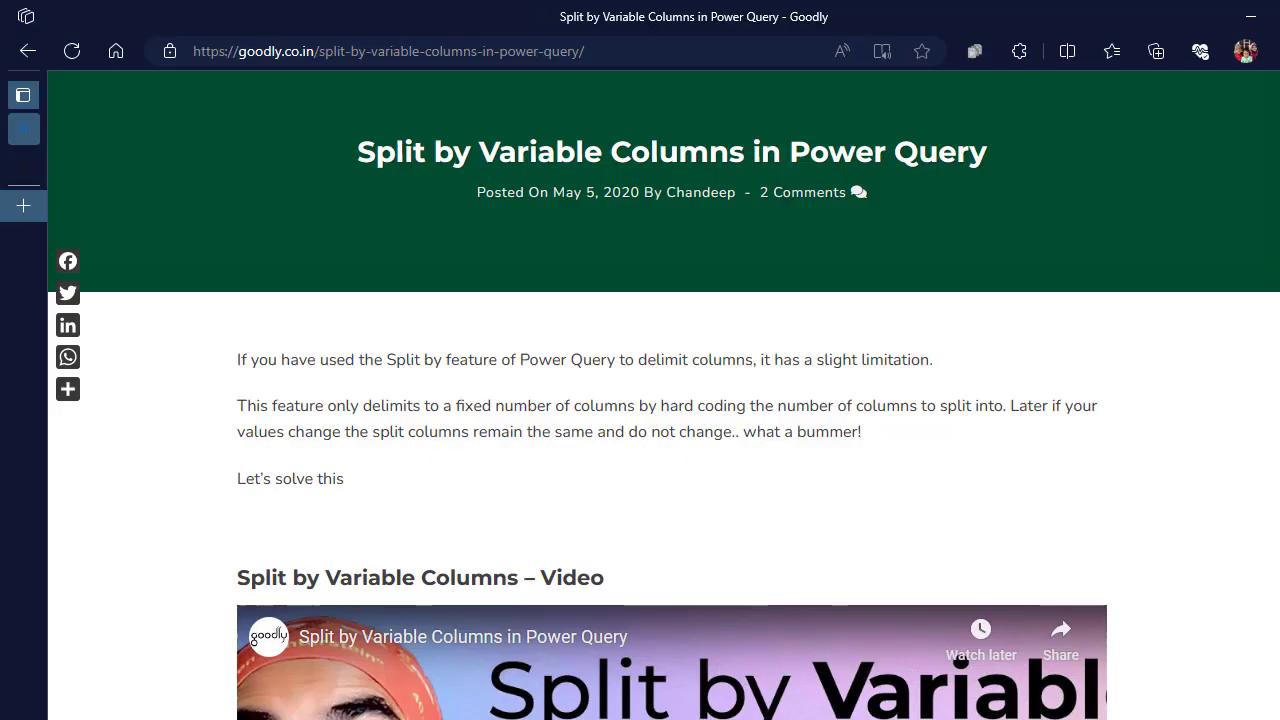
scroll(664, 400, down, 8)
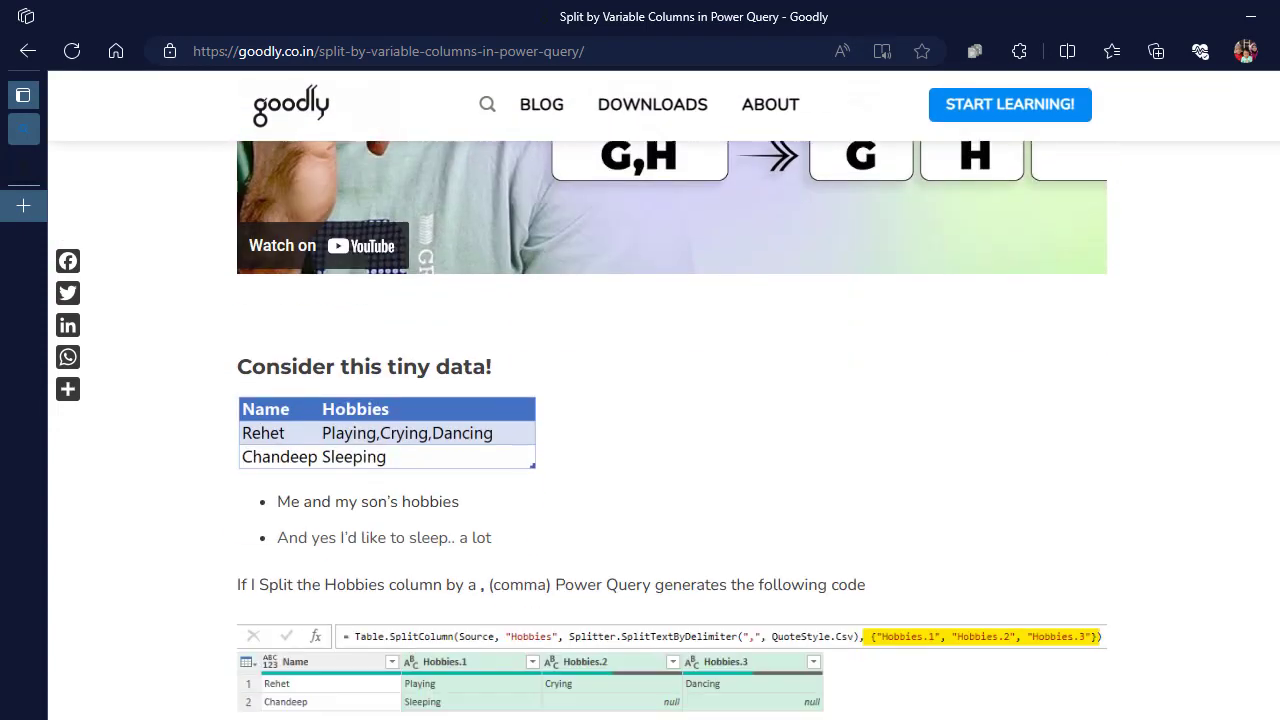
scroll(629, 354, down, 1)
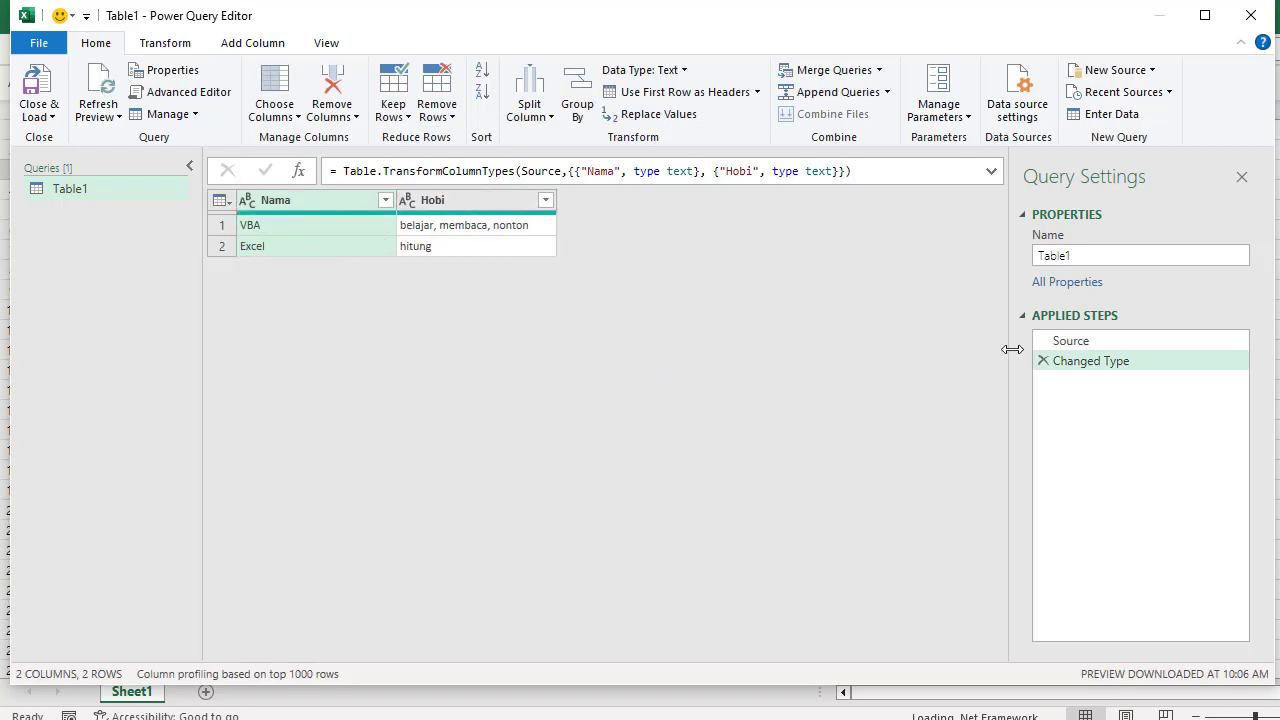
Step: Delete the Changed Type step from the Table1 query in the Power Query Editor
click(1043, 361)
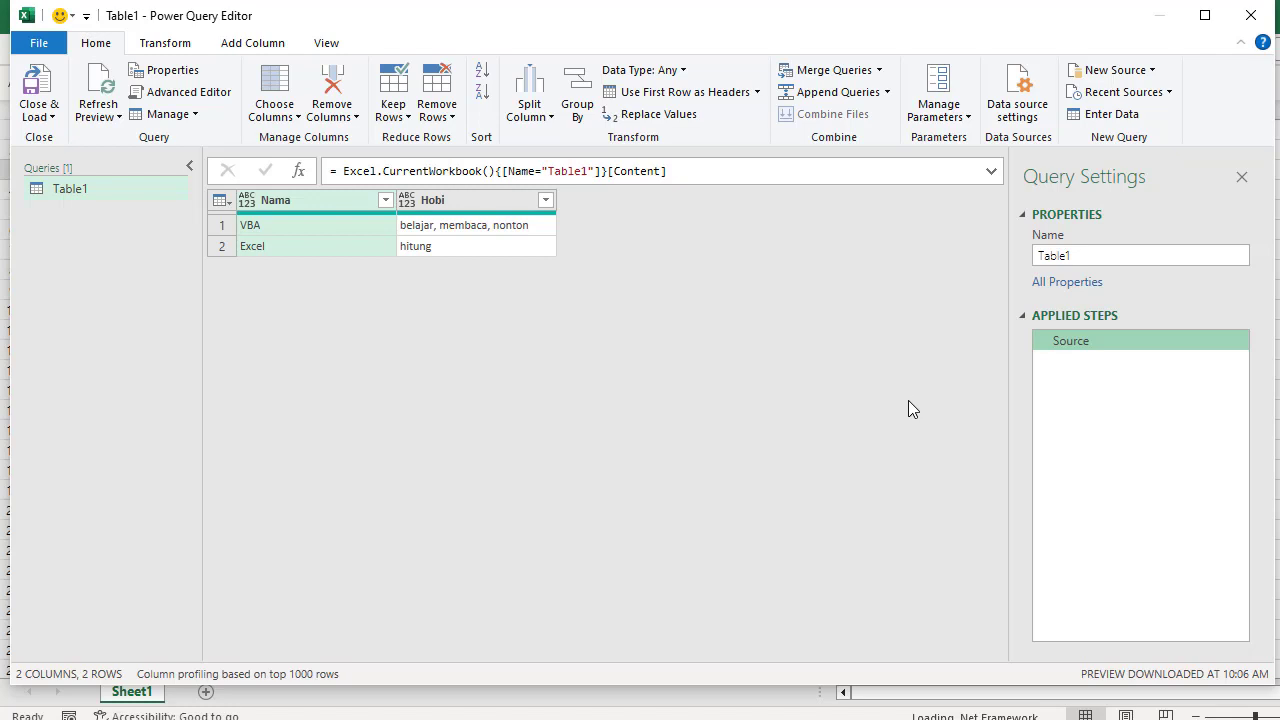
Step: Start a custom column in Table1 with a formula that opens with the Text.PositionOf function
click(258, 45)
click(122, 126)
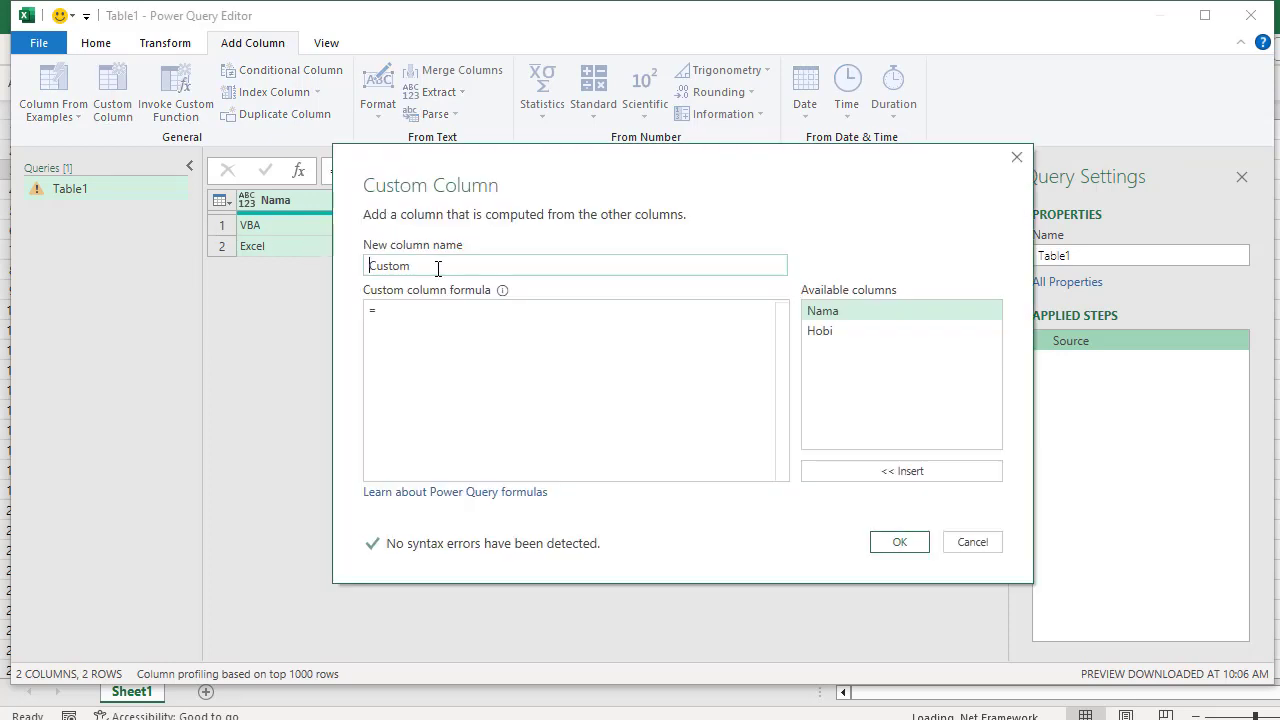
click(424, 321)
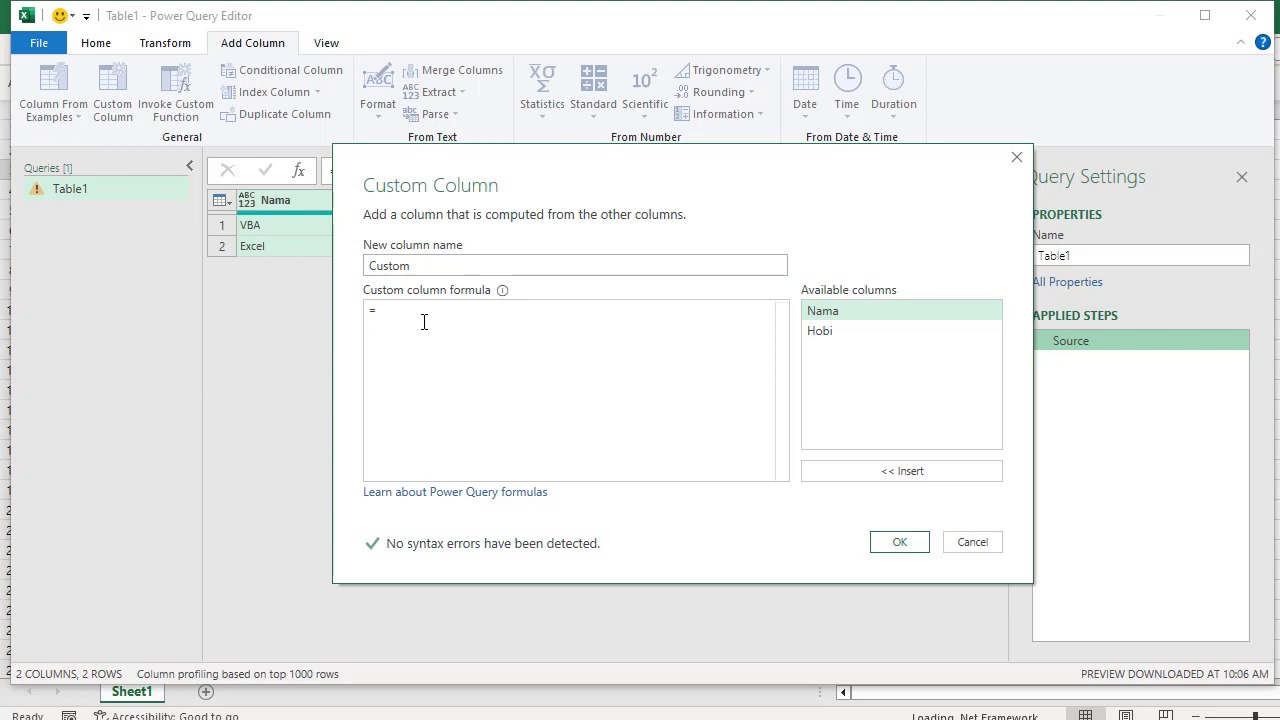
drag(582, 172, 628, 288)
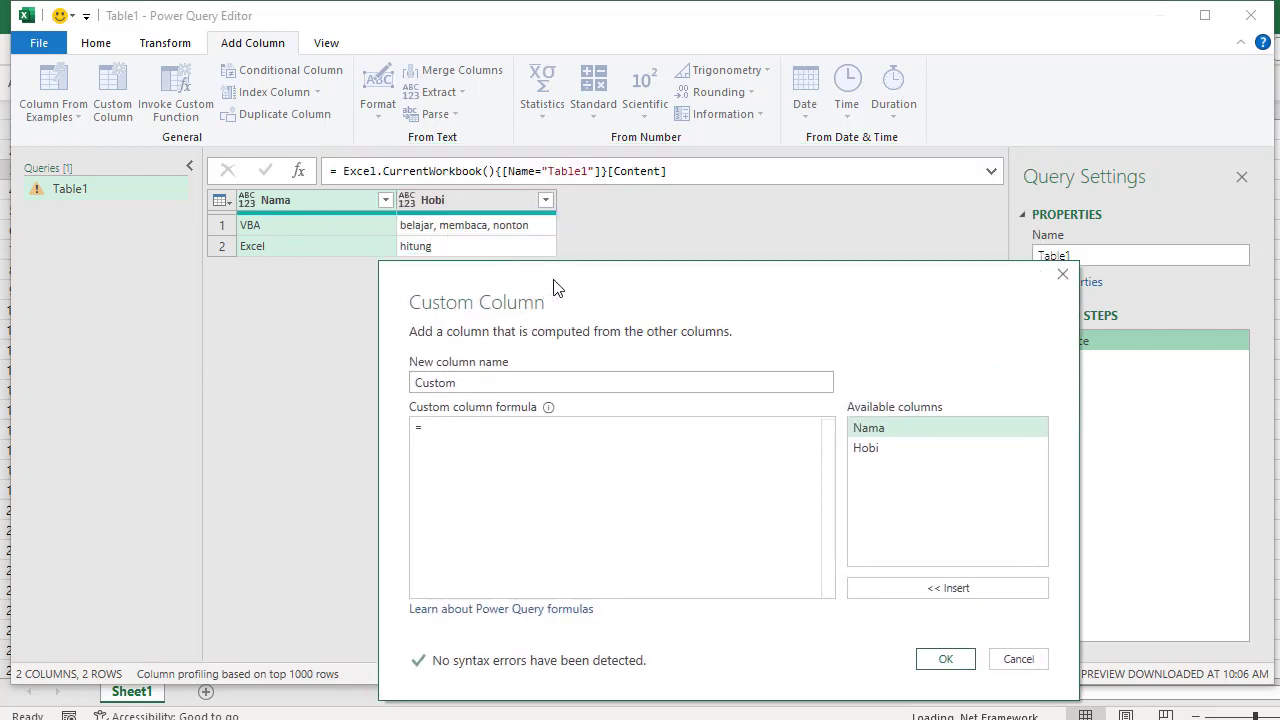
drag(550, 283, 534, 236)
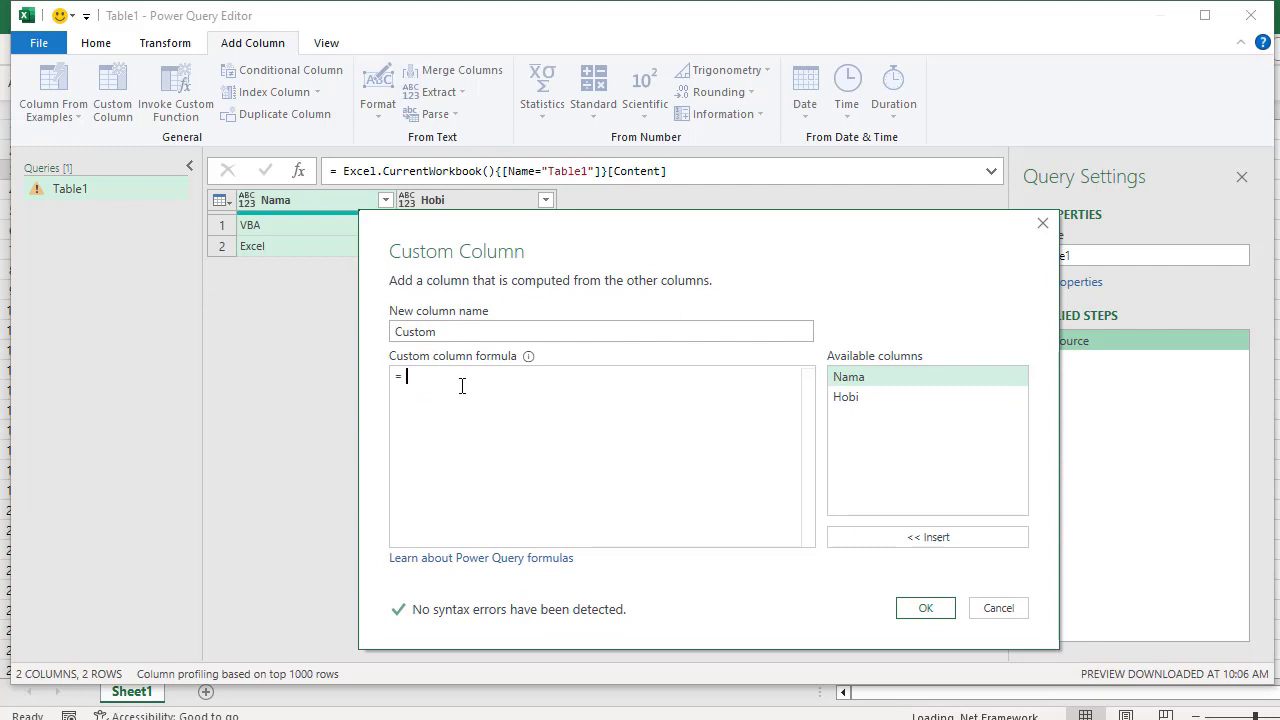
text(text.p)
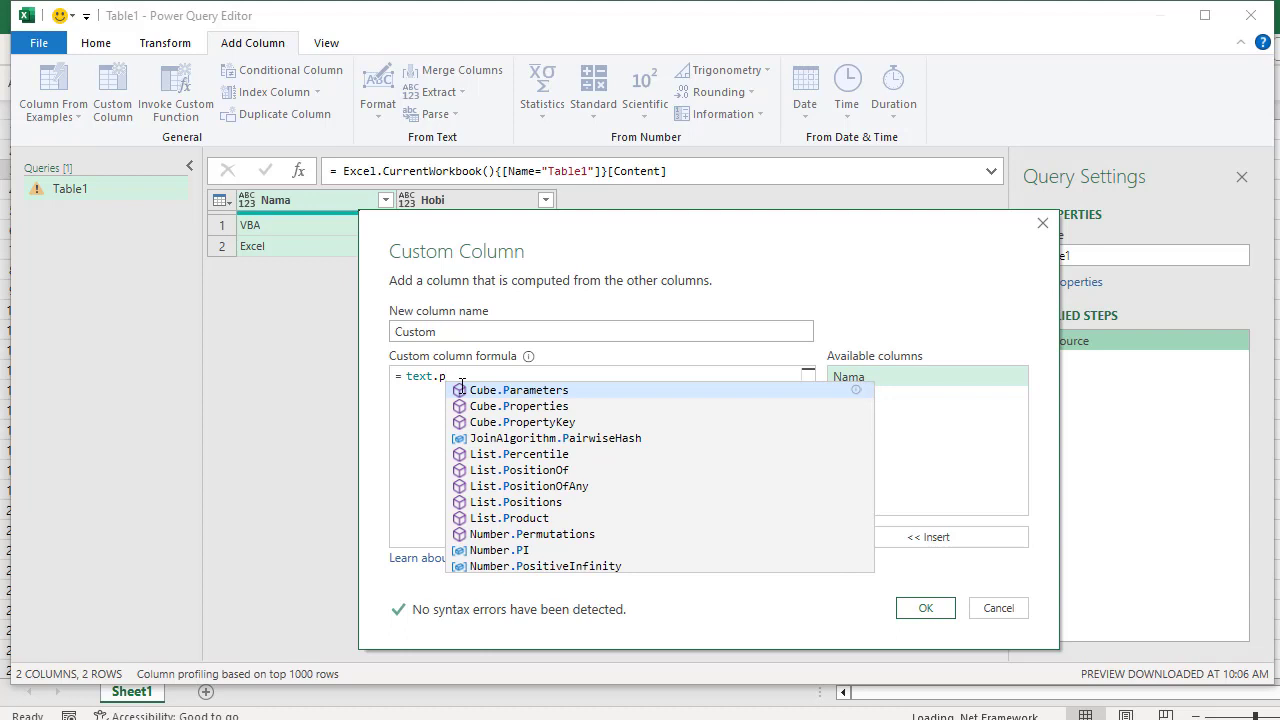
text(o)
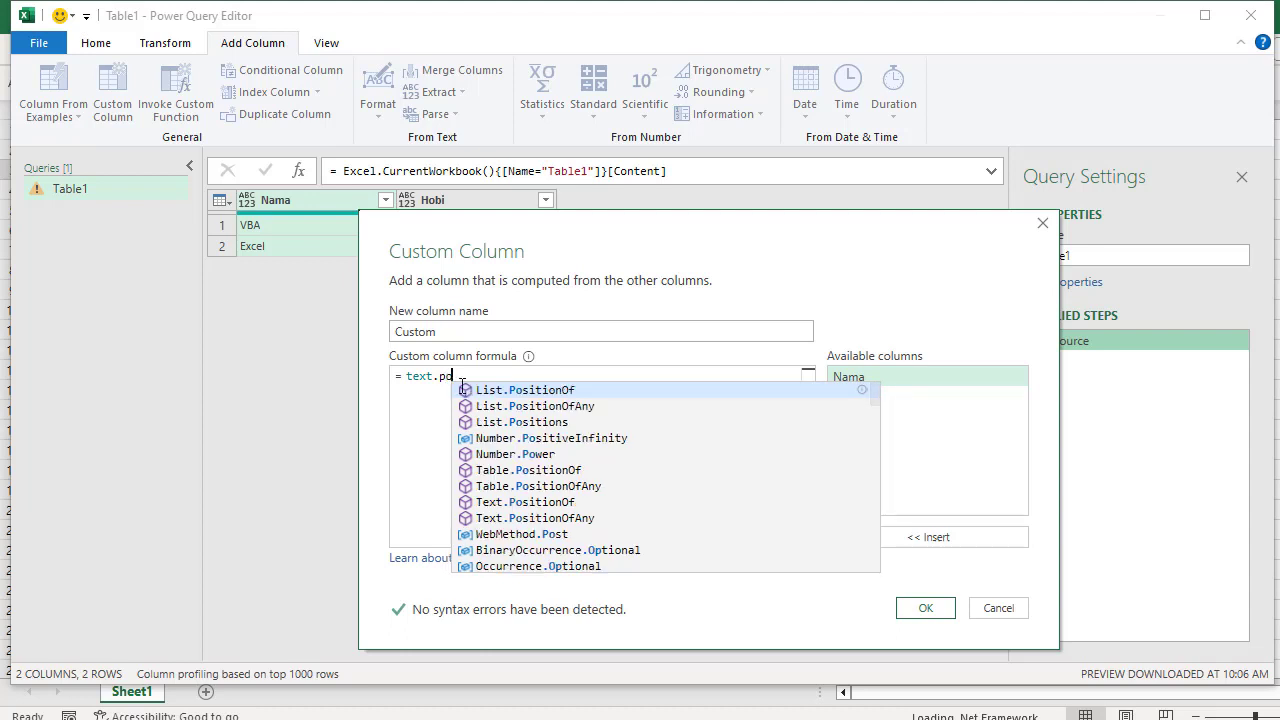
click(462, 388)
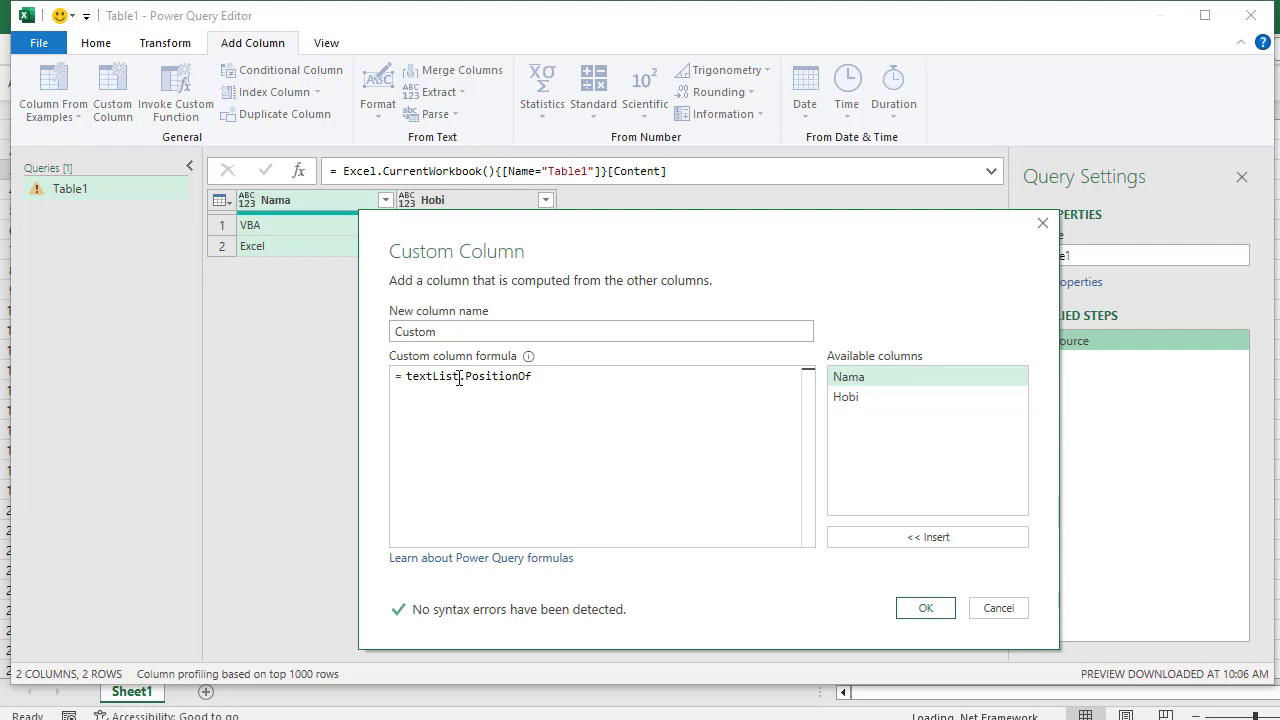
drag(460, 378, 380, 377)
text(Text)
text(()
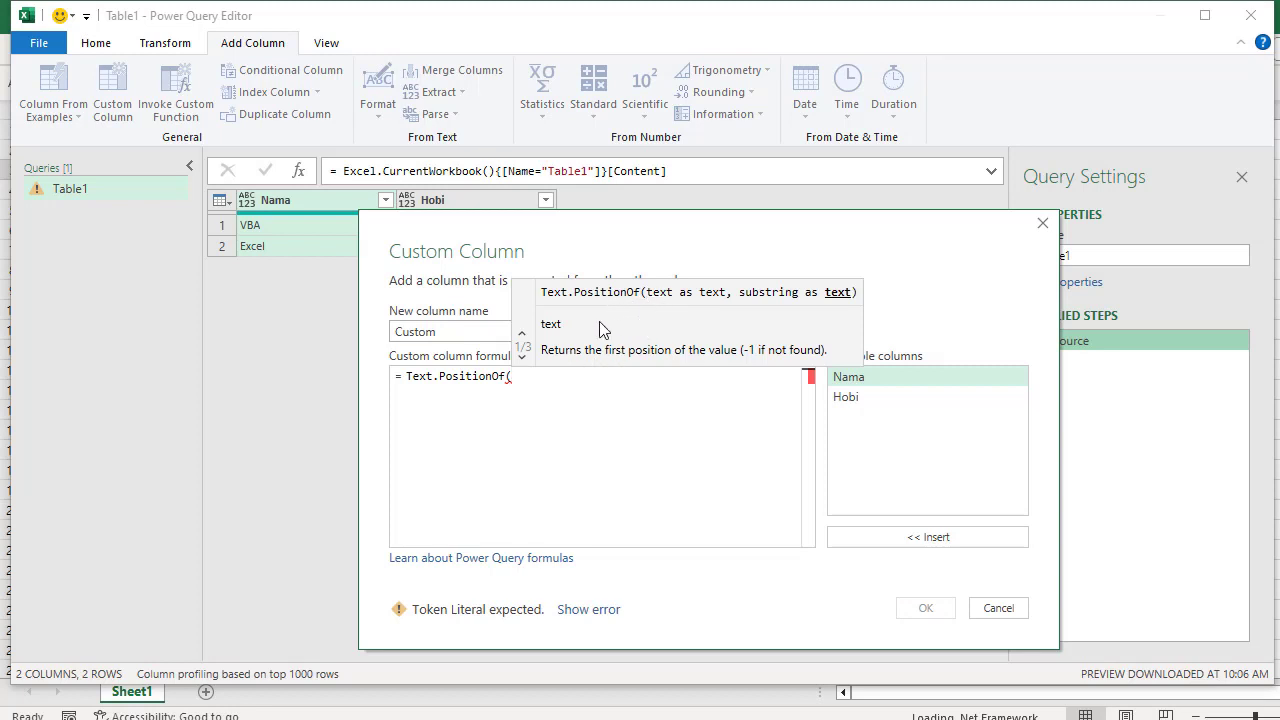
Step: Complete the custom column formula as Text.PositionOf([Hobi],",") and add the column to the query
double_click(848, 402)
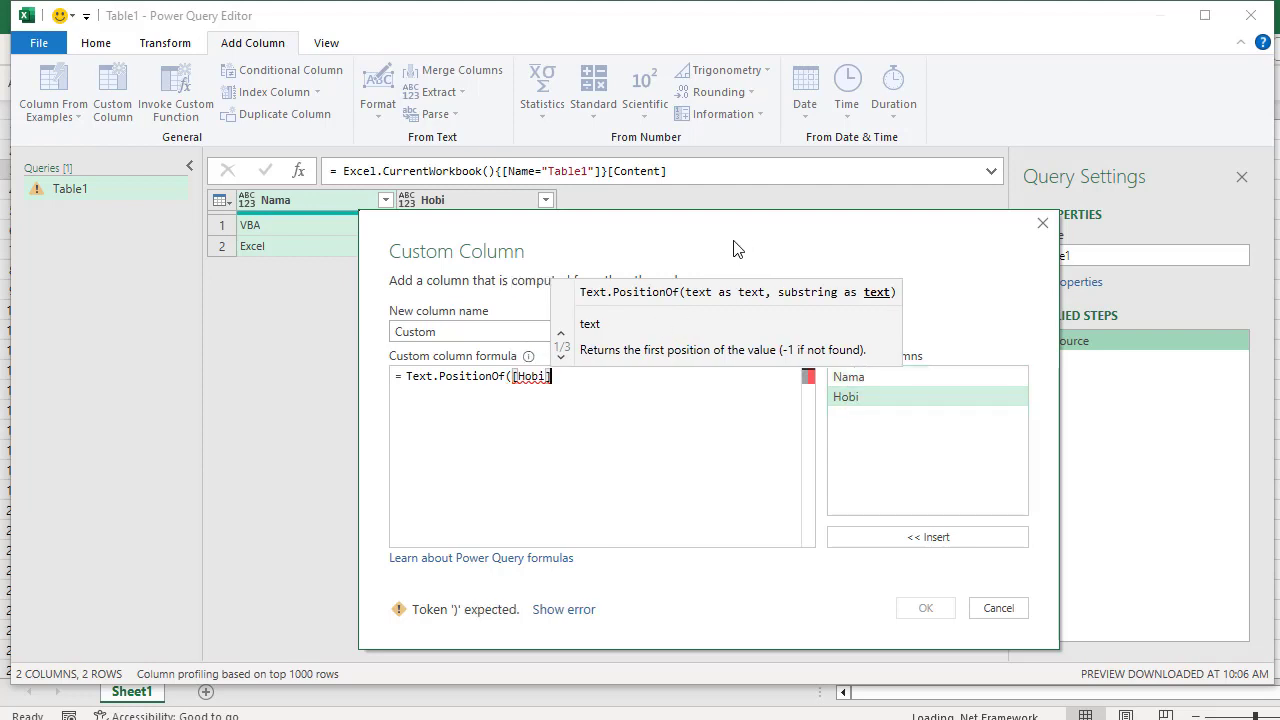
drag(737, 251, 686, 378)
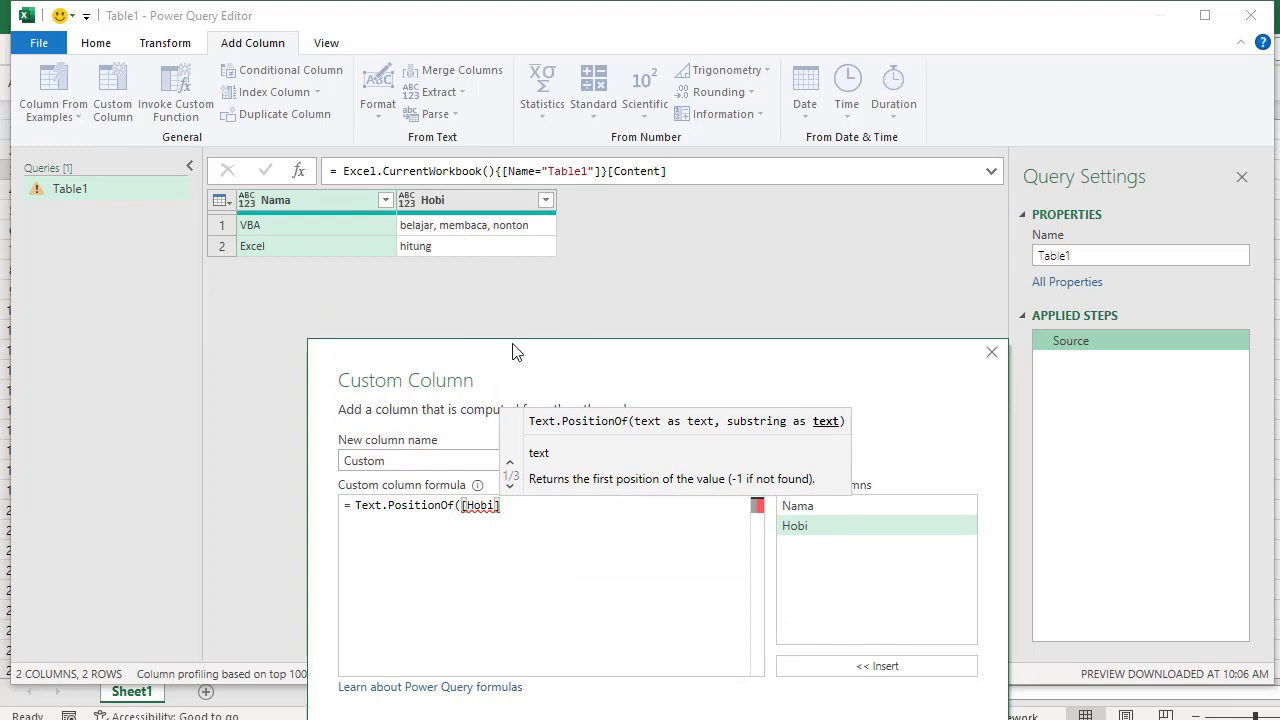
drag(507, 355, 537, 271)
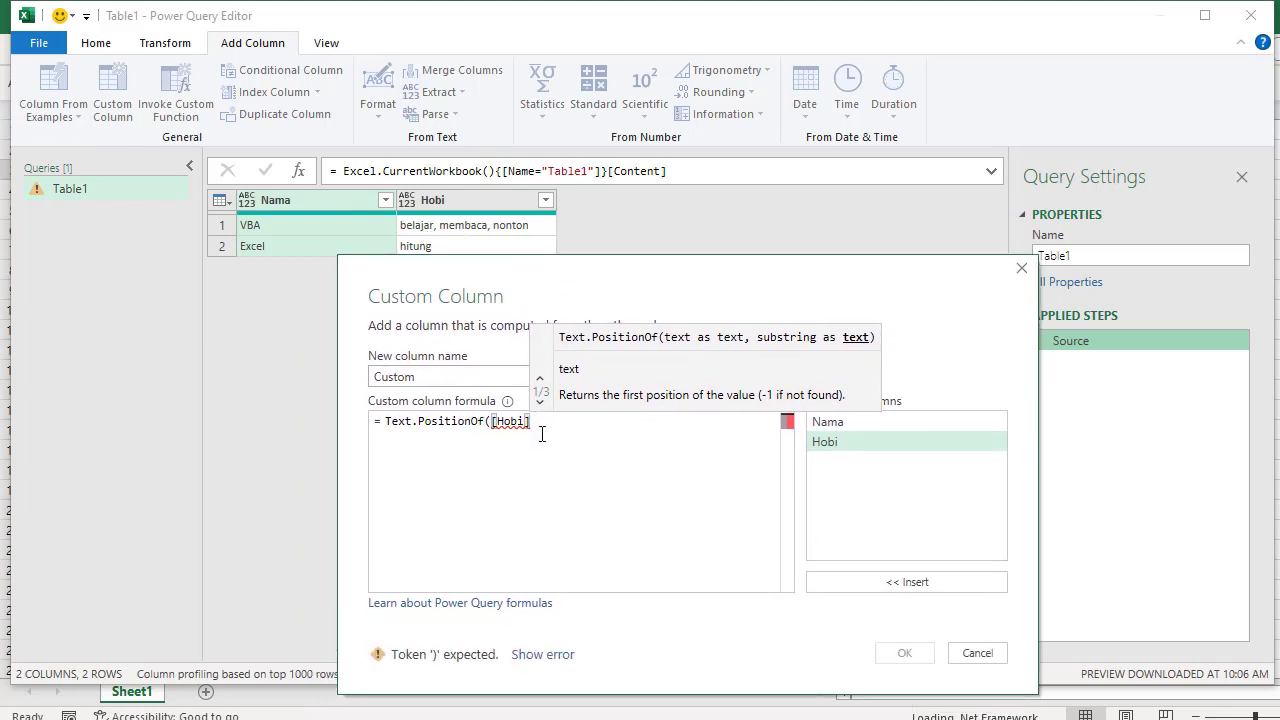
text(,)
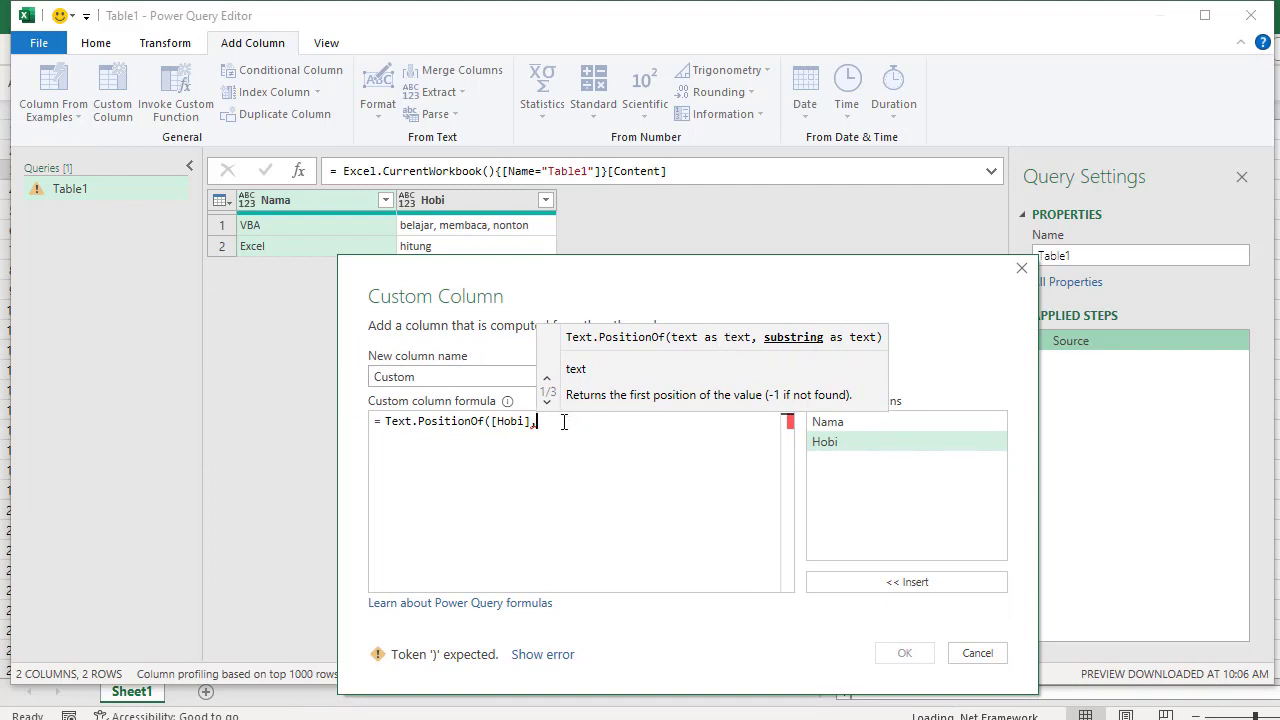
text(")
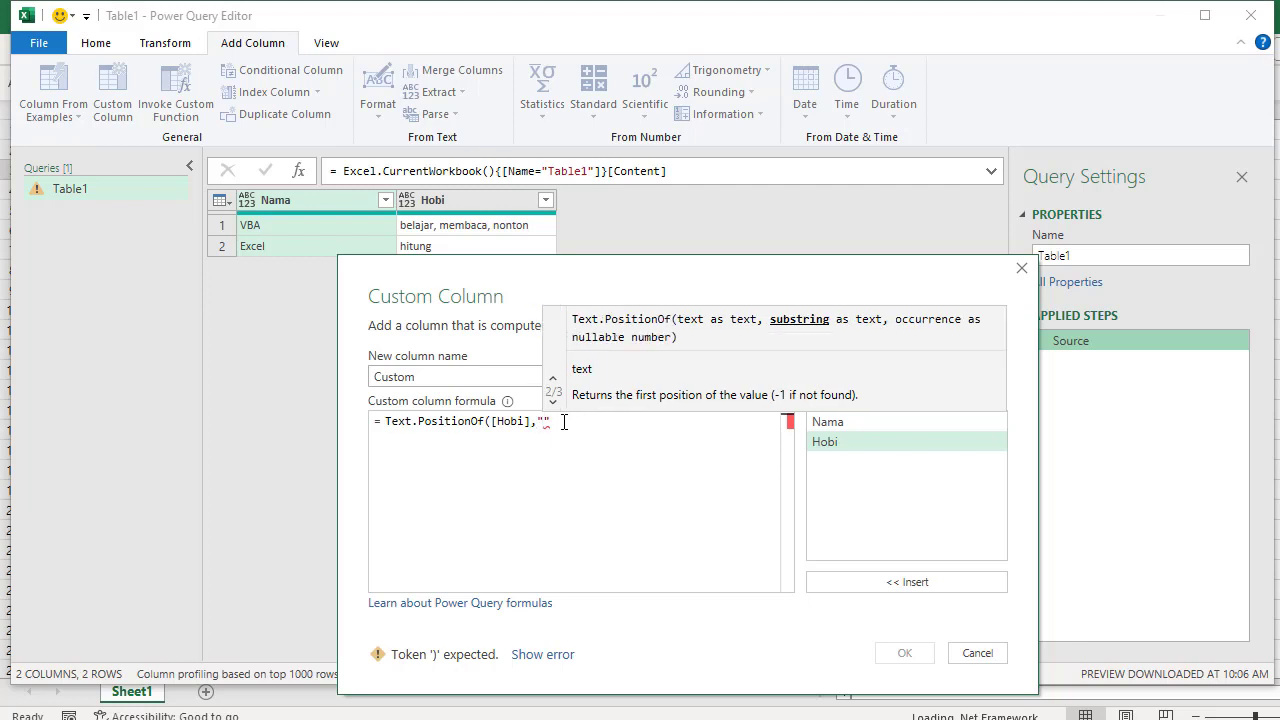
text(,")
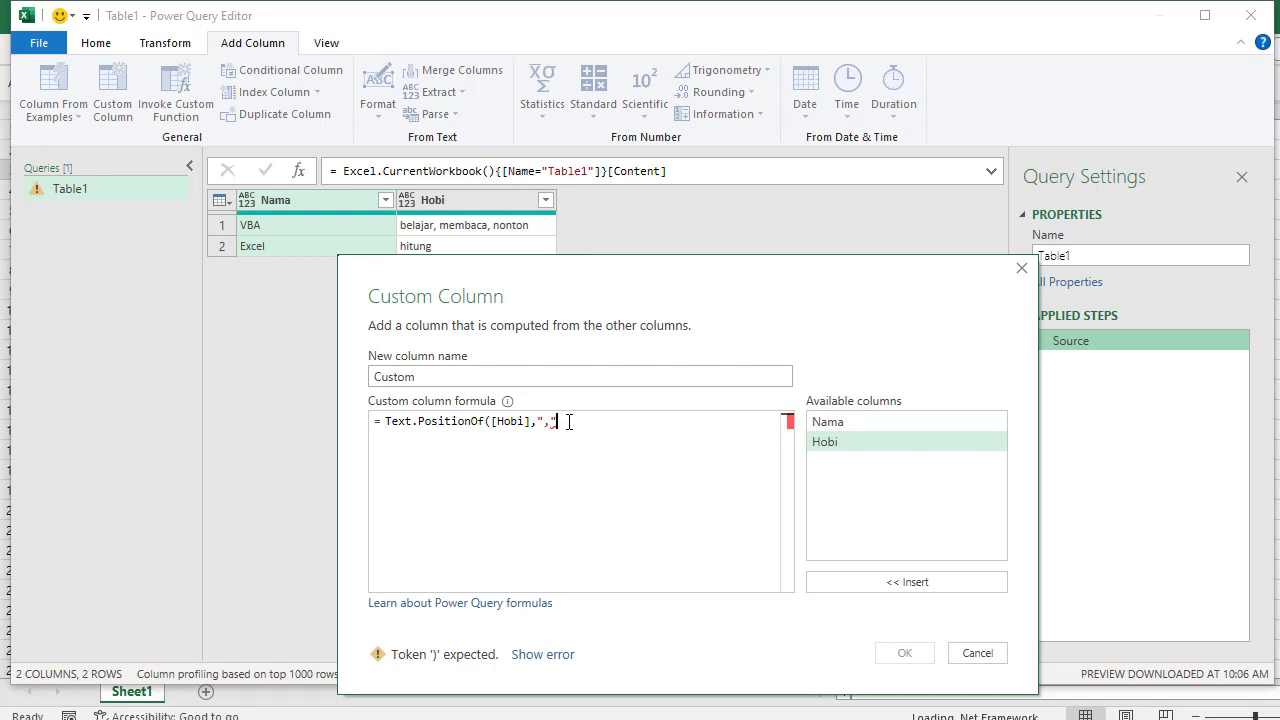
text())
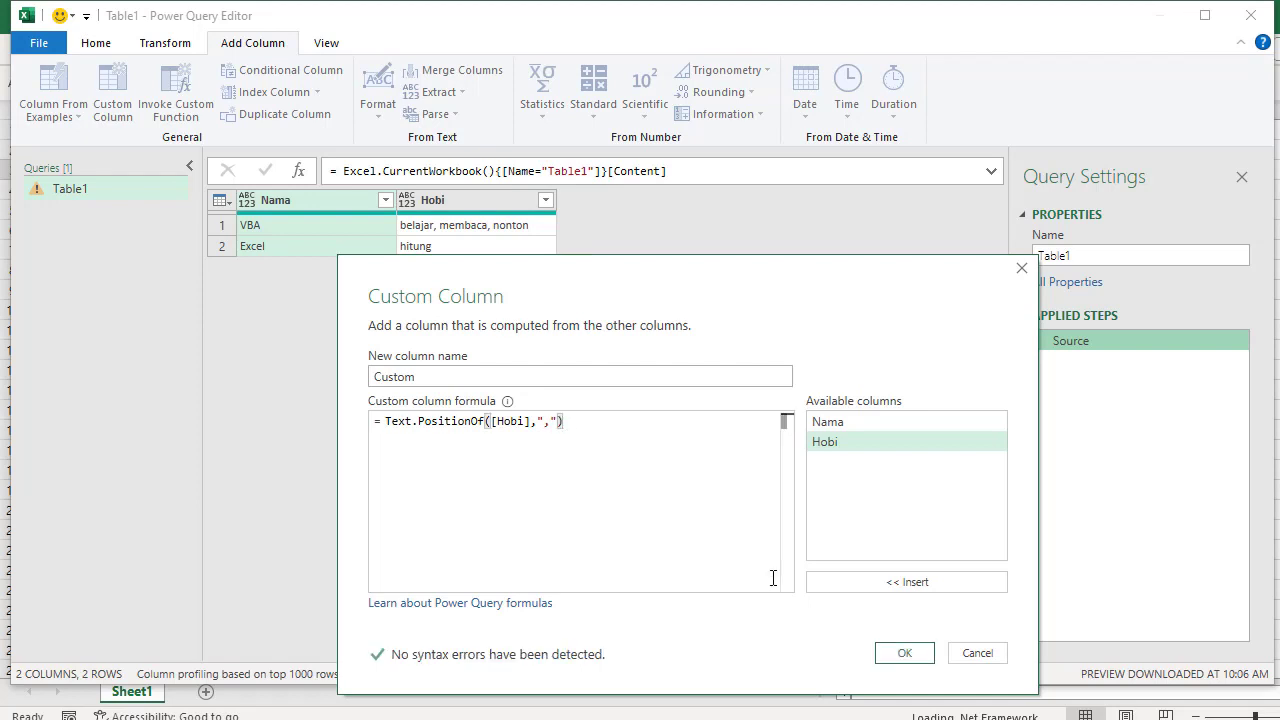
click(905, 653)
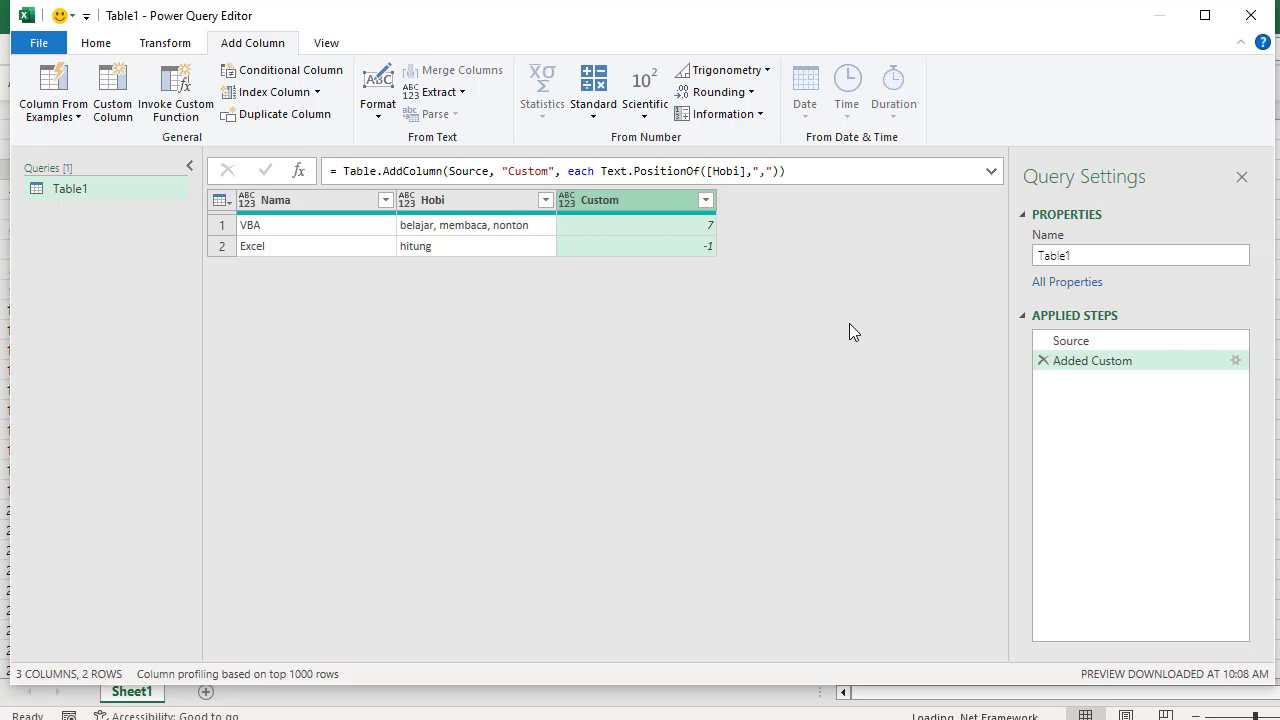
Step: Add the Occurrence.All argument to the Custom column's Text.PositionOf formula and preview the VBA row's list
click(1236, 362)
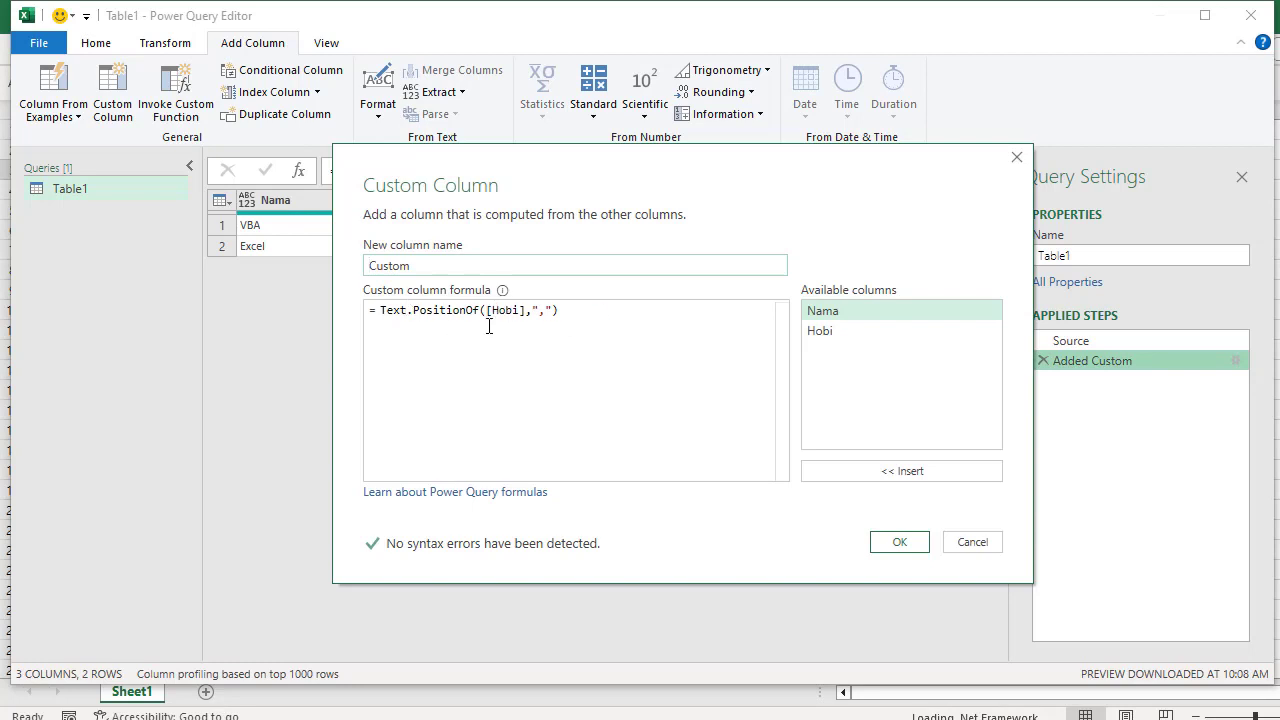
click(577, 311)
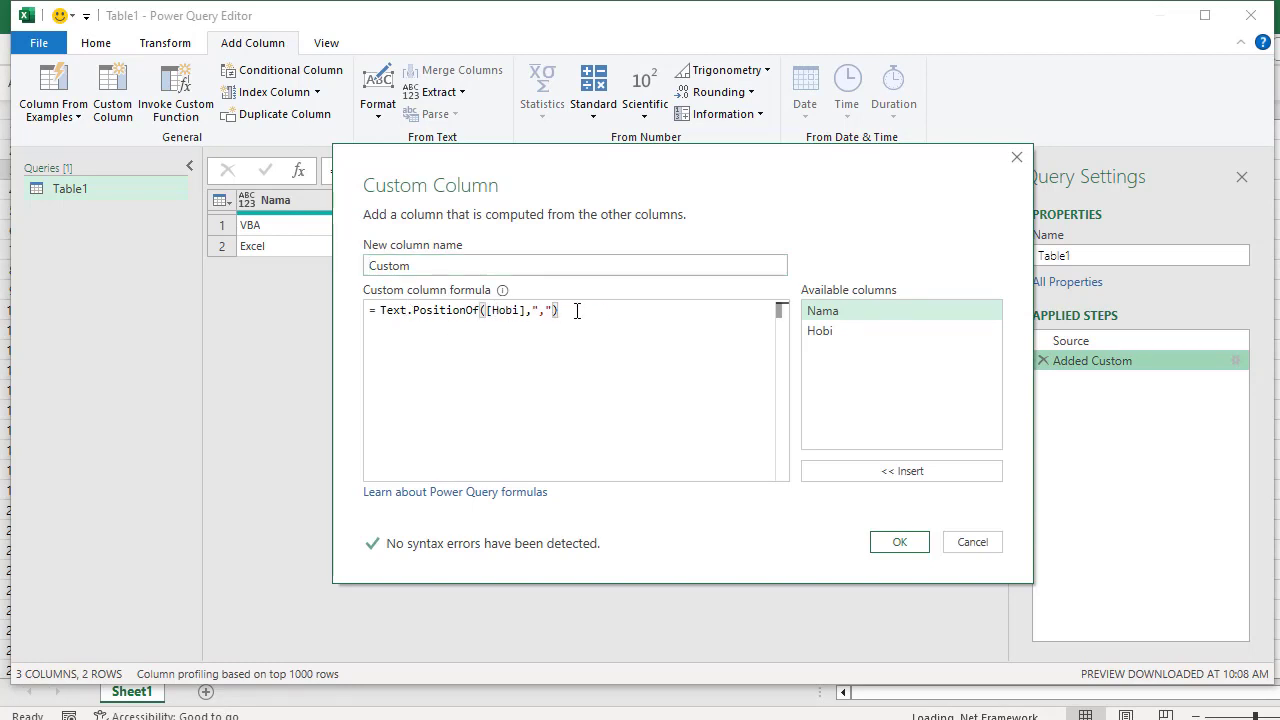
key(BackSpace)
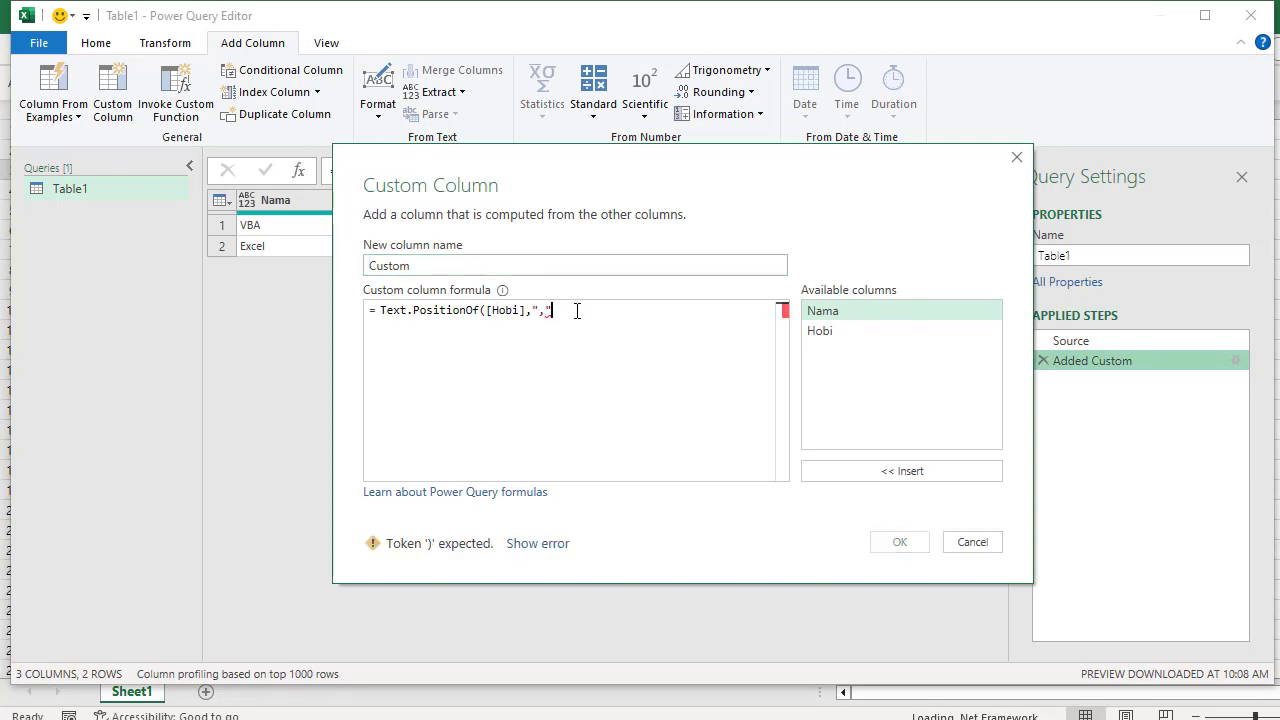
text(,Occ)
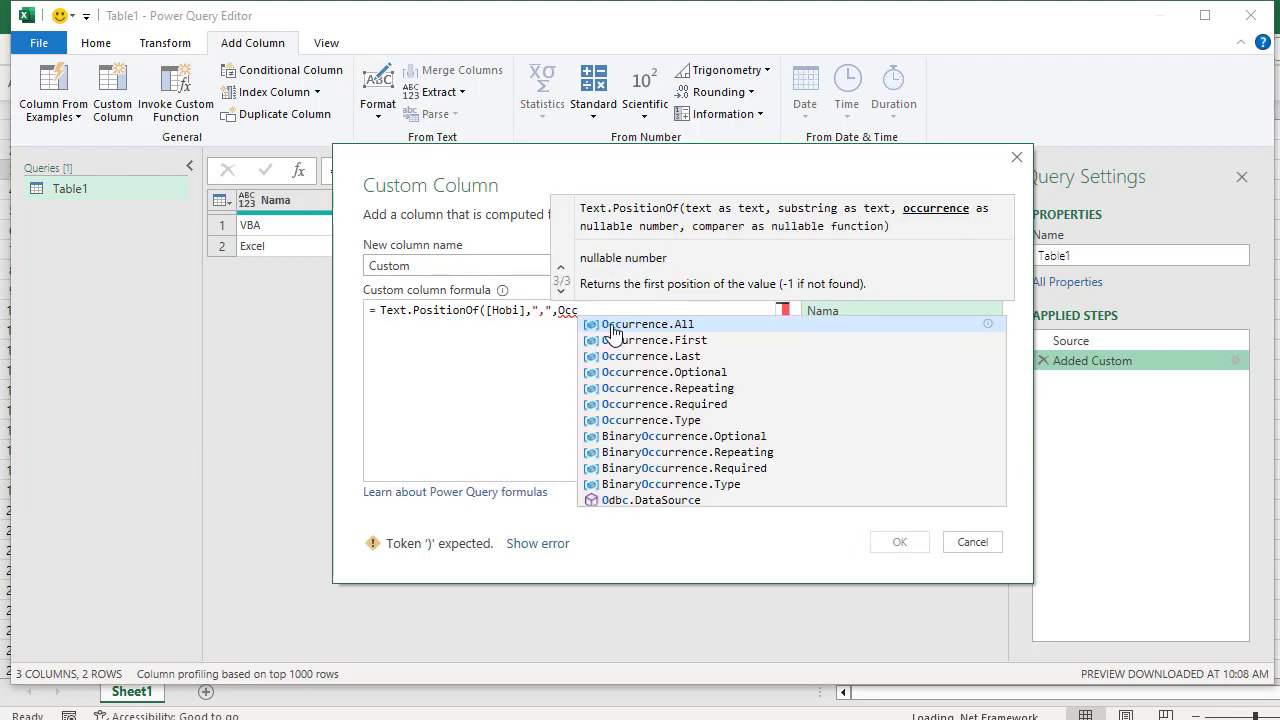
click(613, 325)
text())
key(Return)
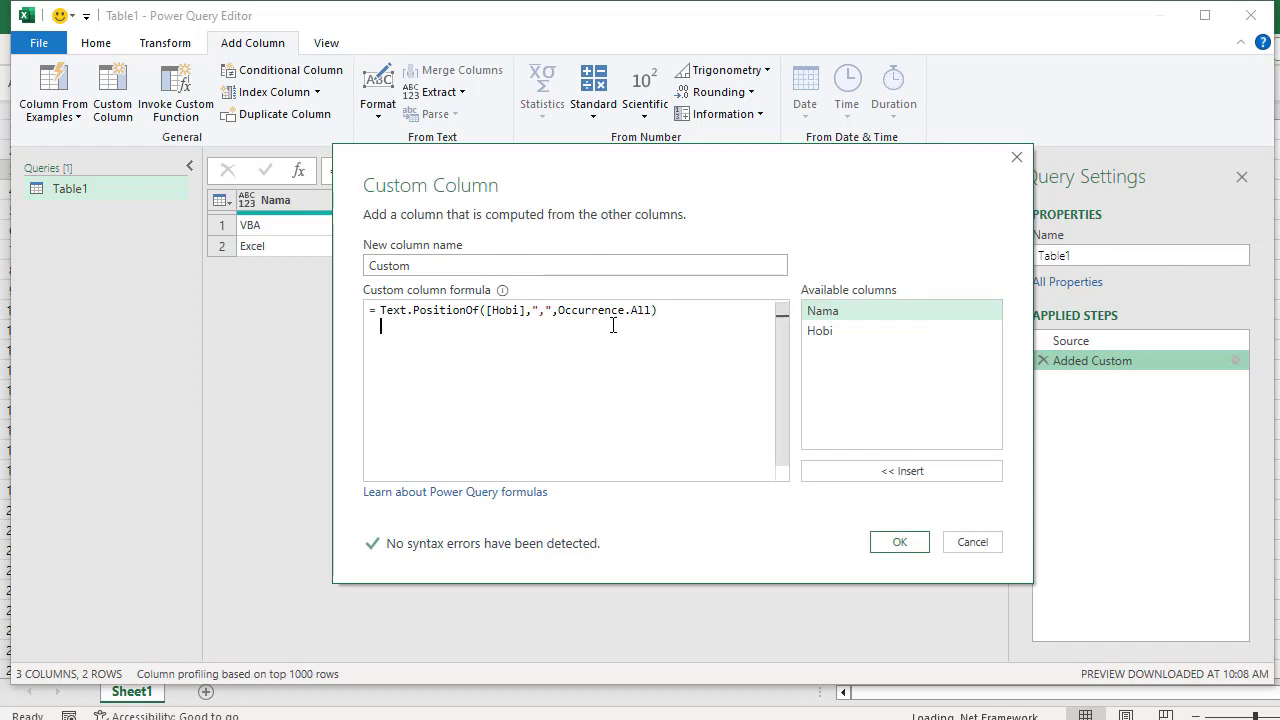
click(893, 543)
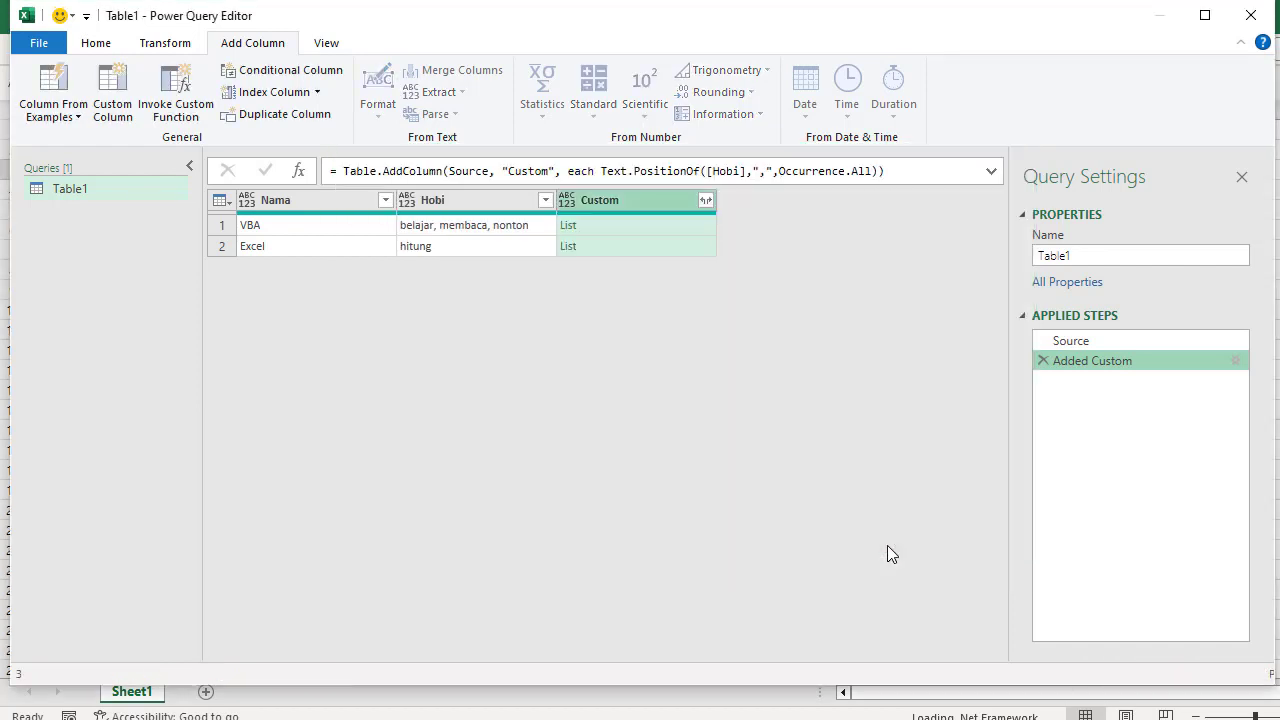
click(604, 224)
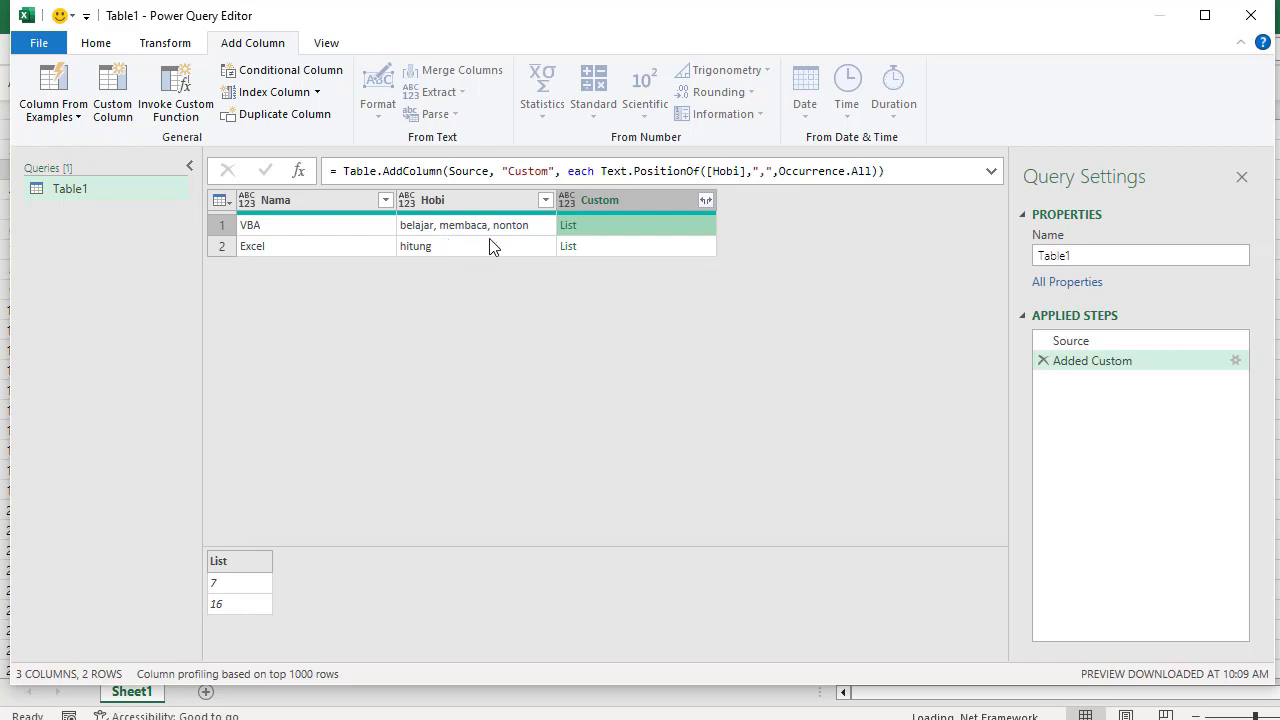
Step: Wrap the Custom column's formula in List.Count, giving List.Count(Text.PositionOf([Hobi],",",Occurrence.All))
click(1236, 362)
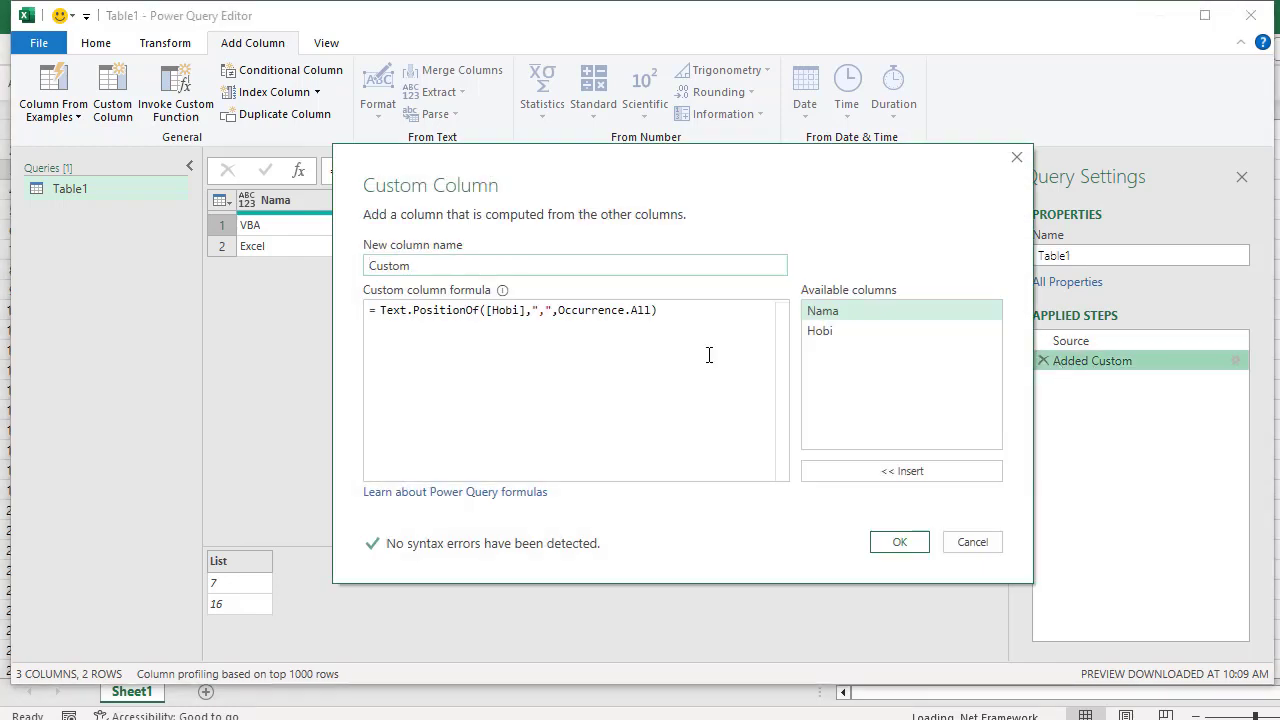
click(381, 311)
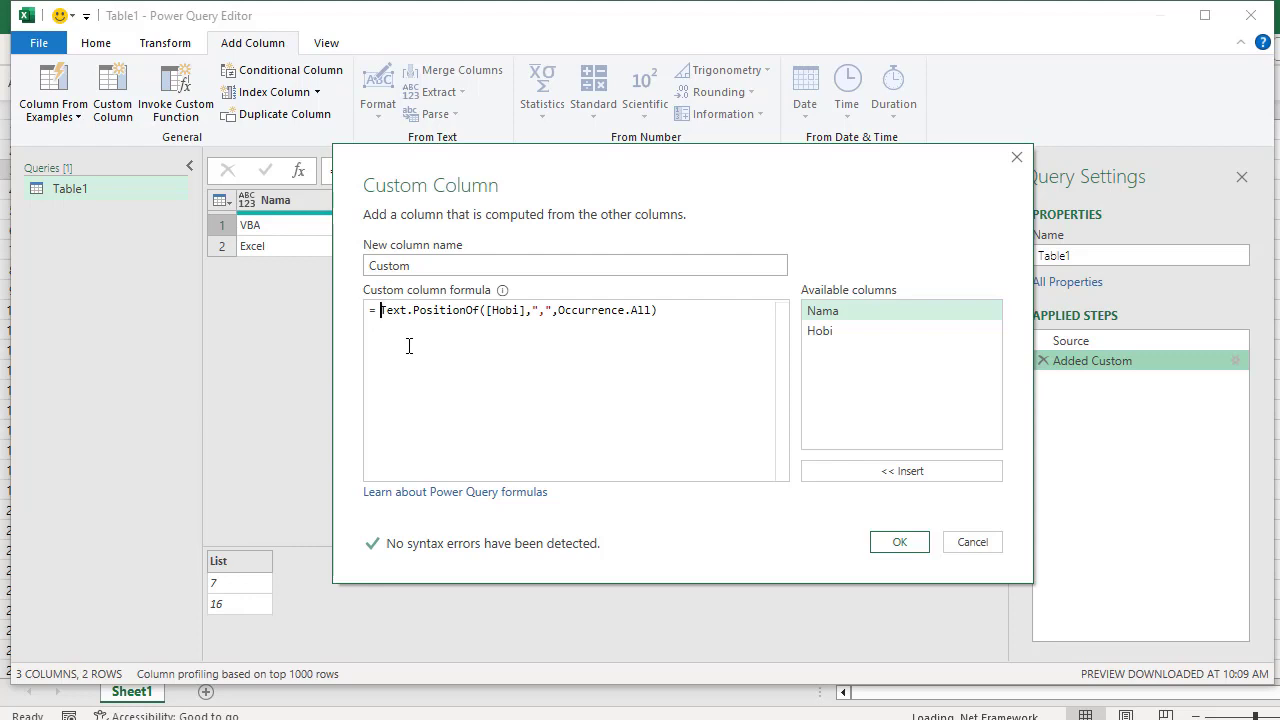
text(List.)
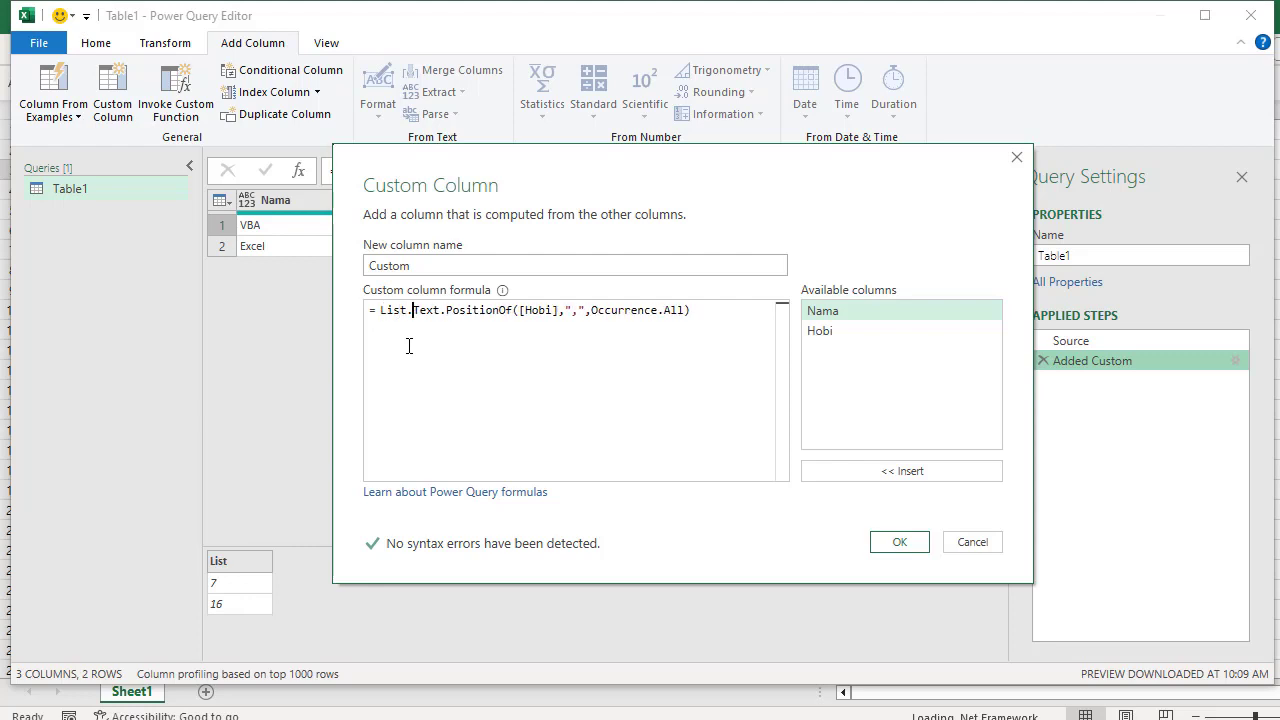
text(Count)
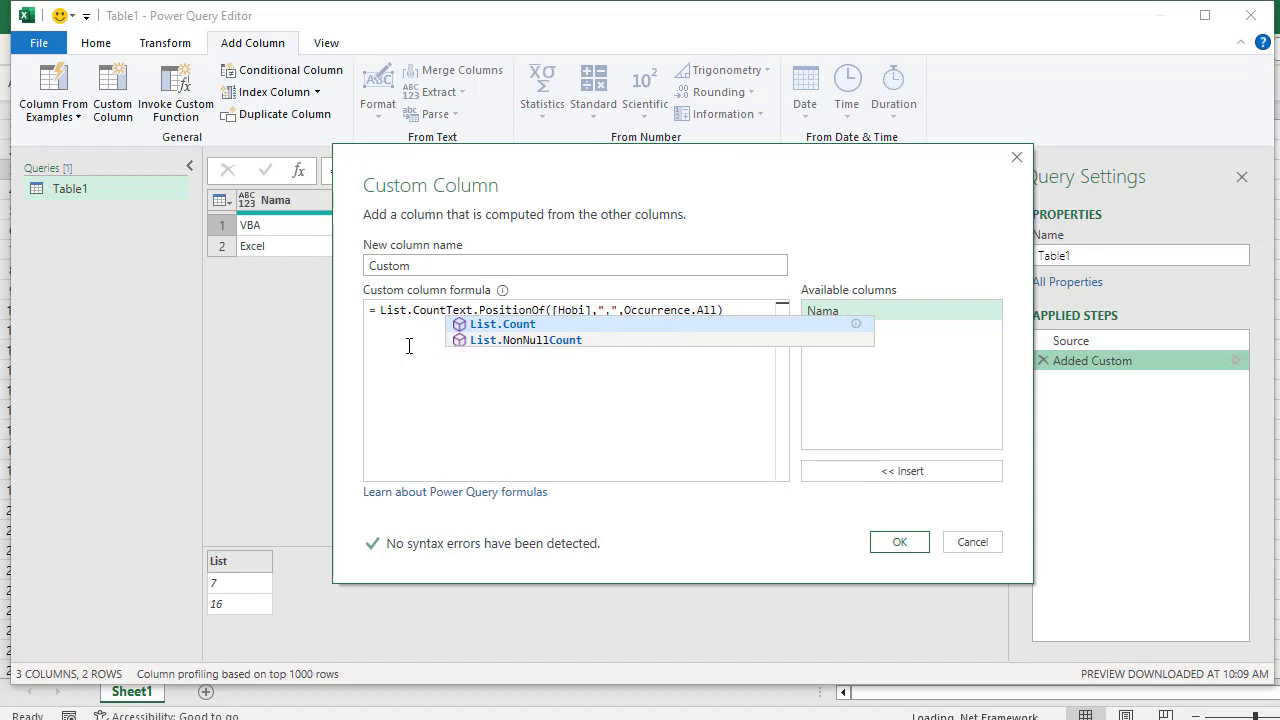
text(()
click(750, 316)
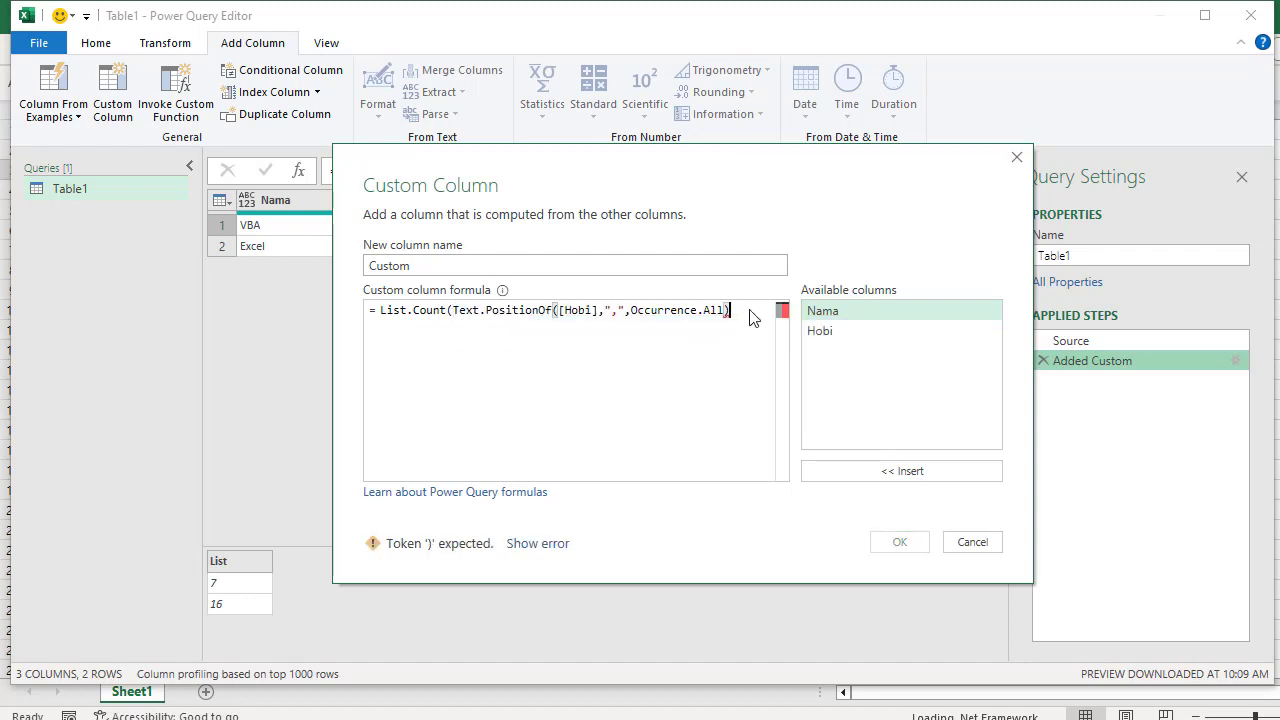
text())
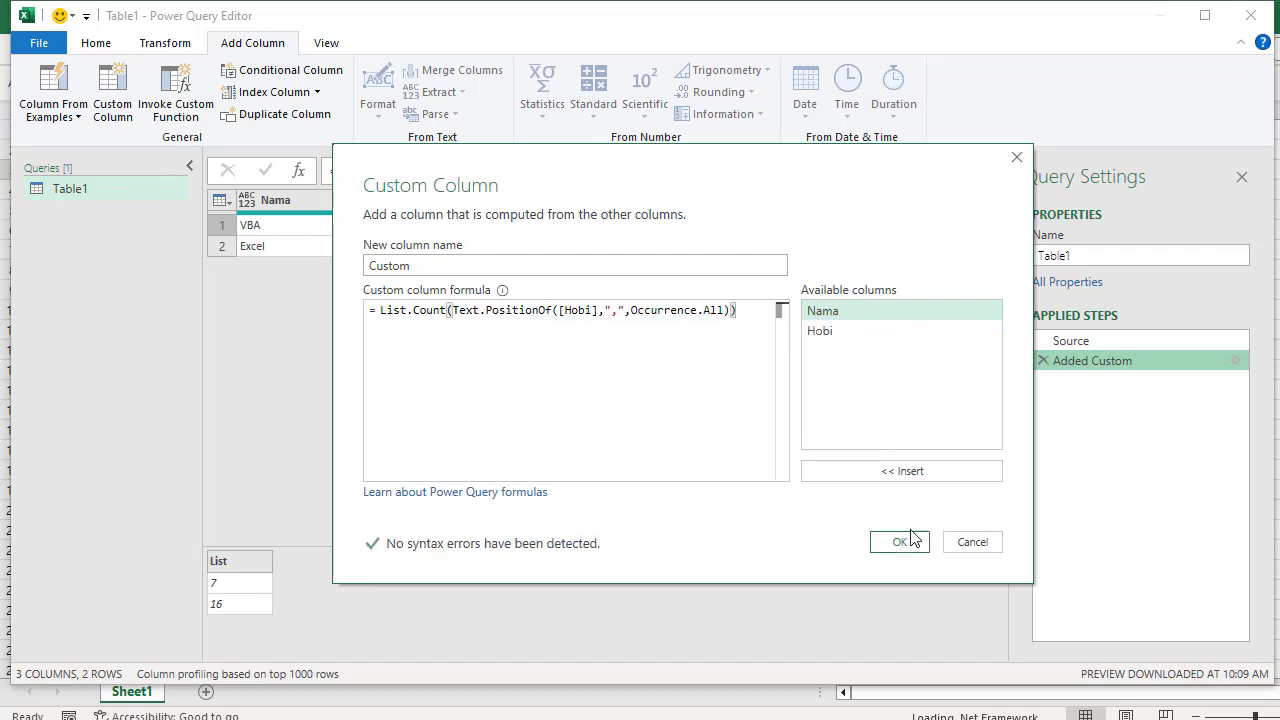
click(910, 537)
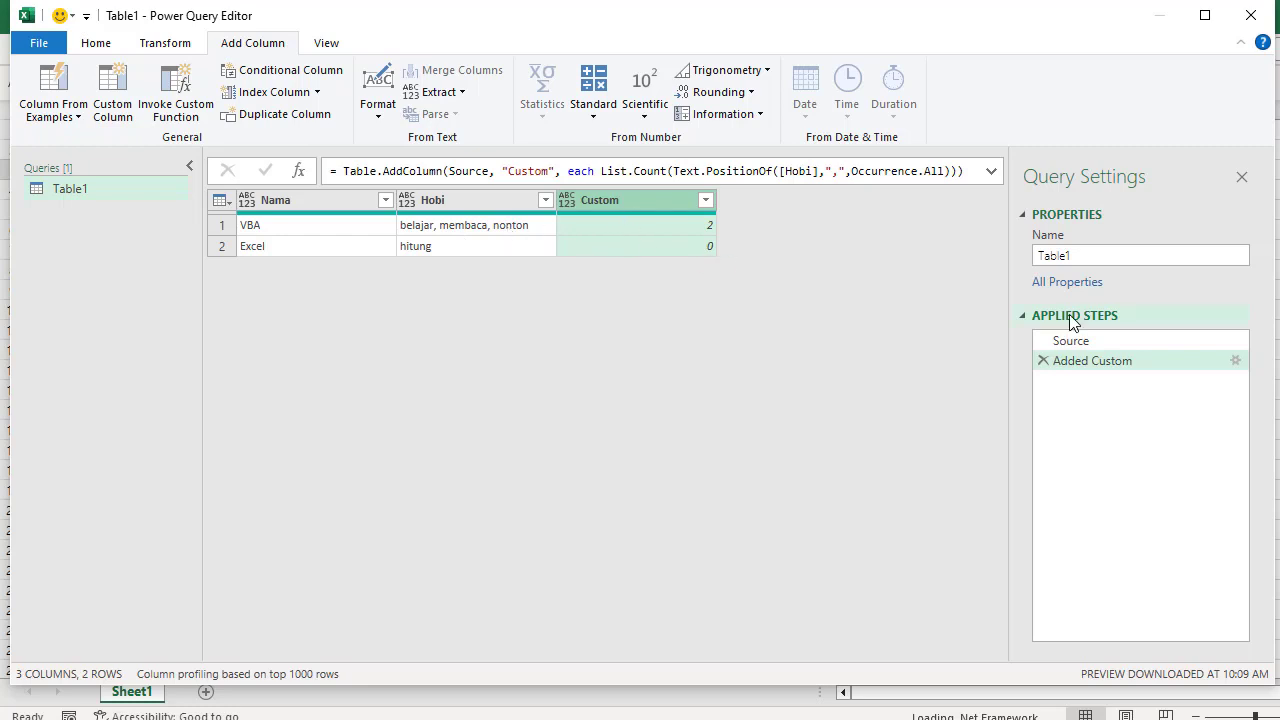
Step: Append +1 to the Custom column's List.Count formula and inspect the VBA row's value
click(1236, 362)
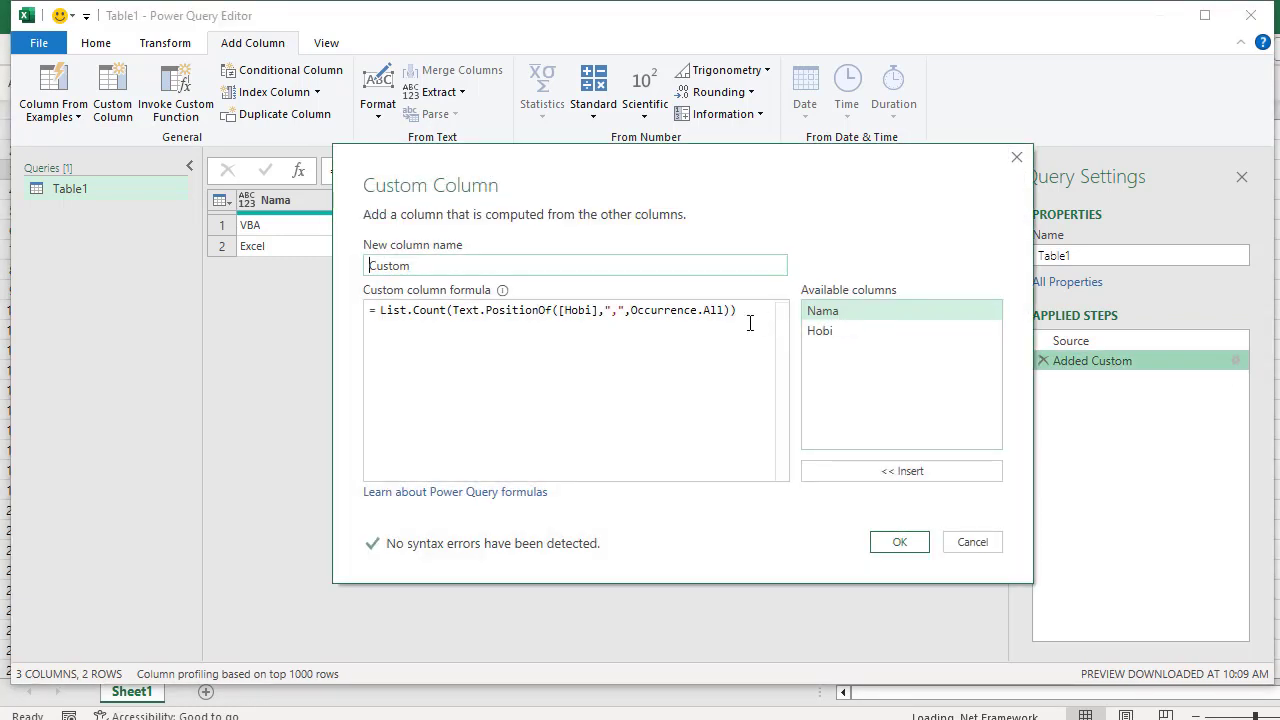
click(736, 316)
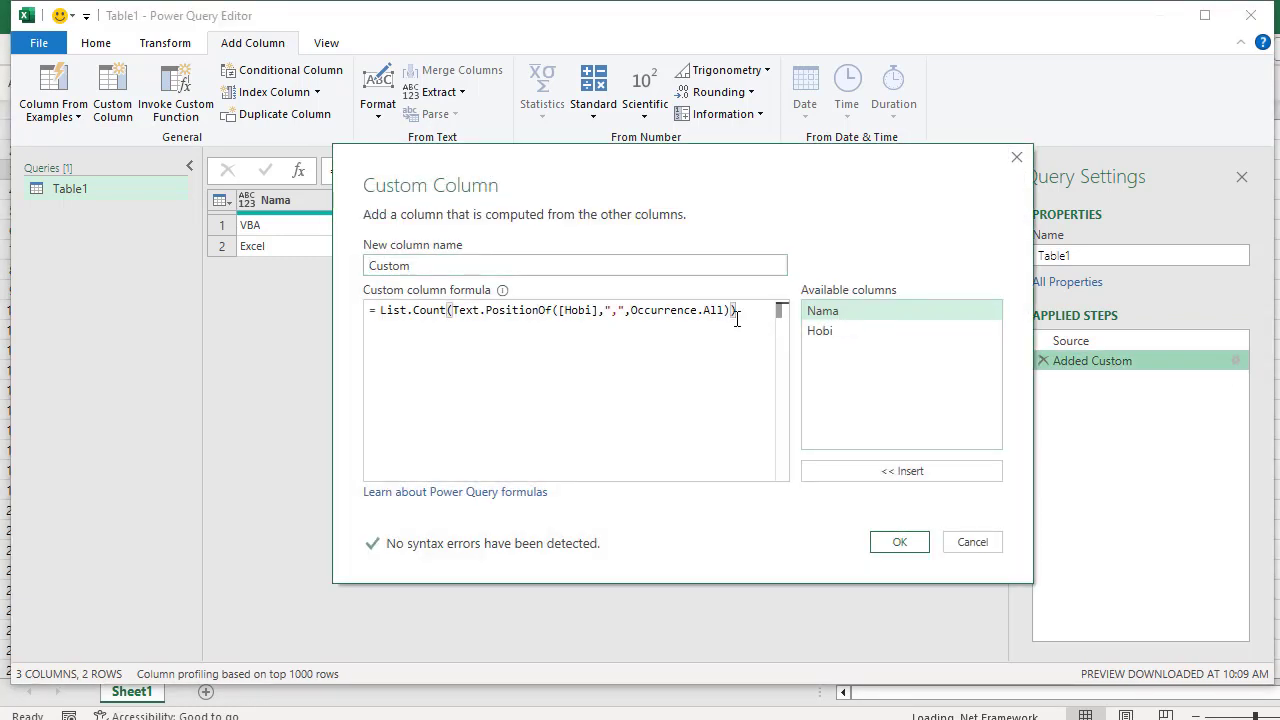
text(+1)
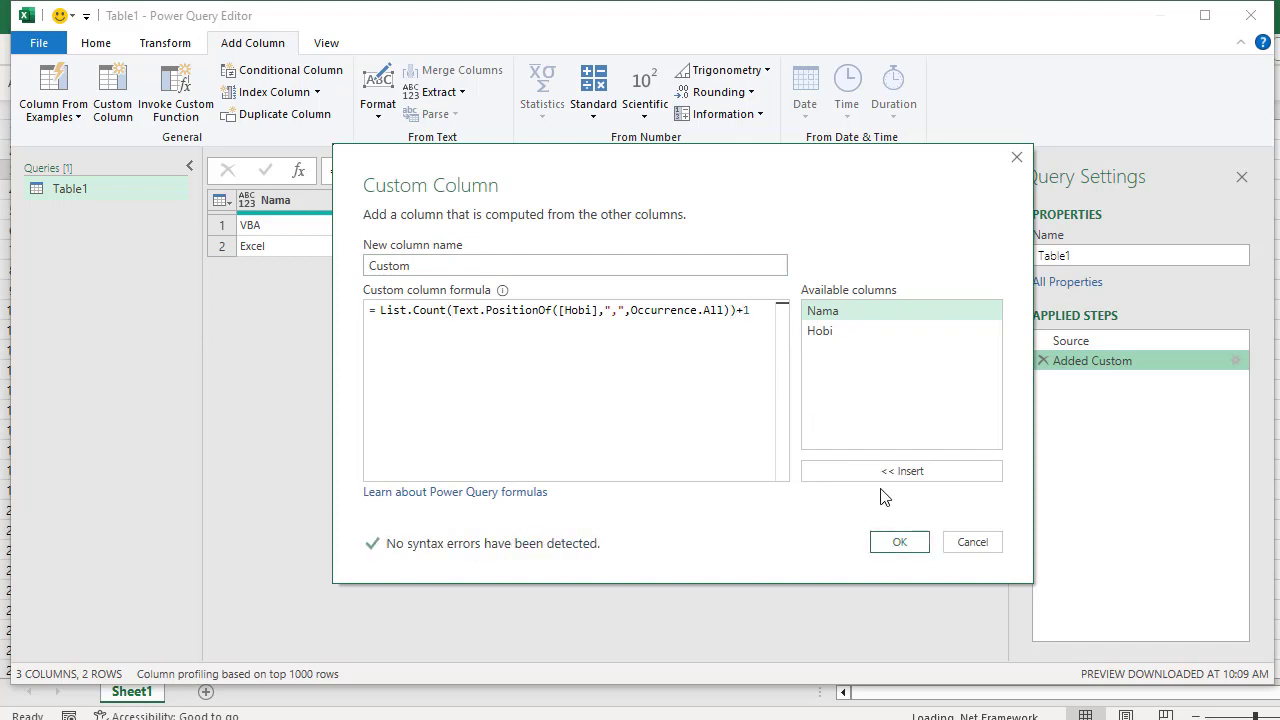
click(886, 541)
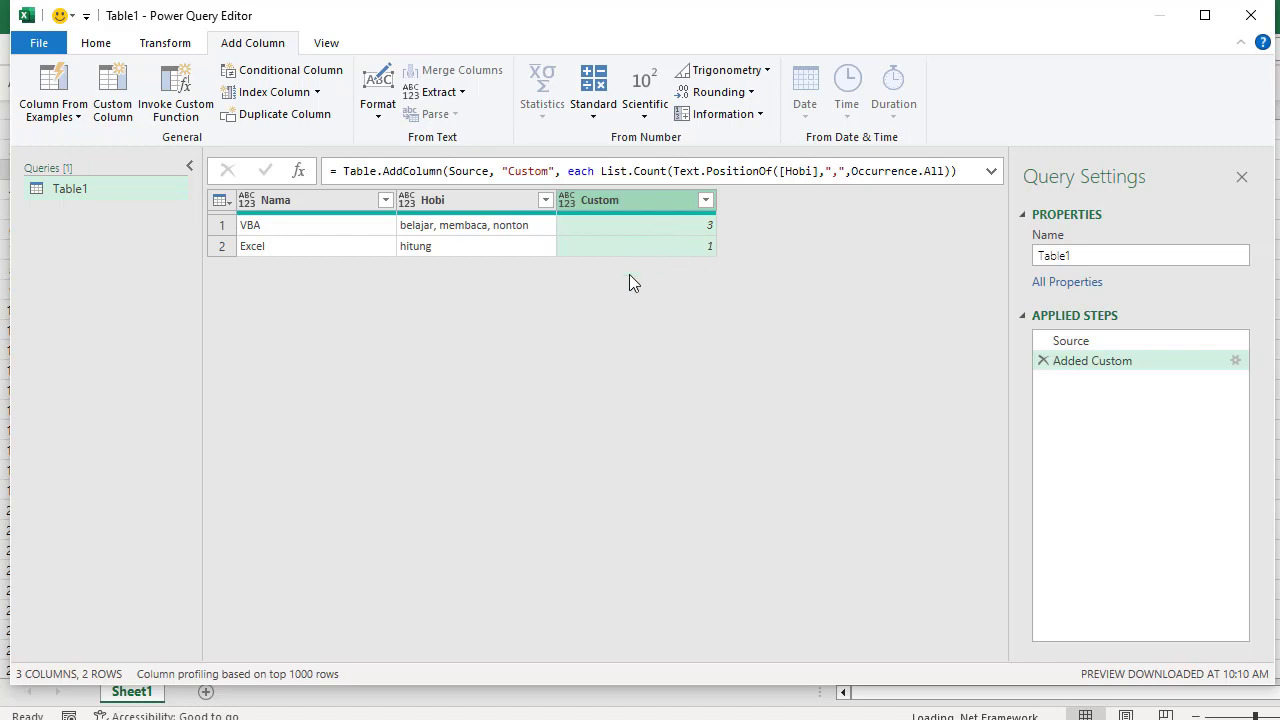
click(707, 229)
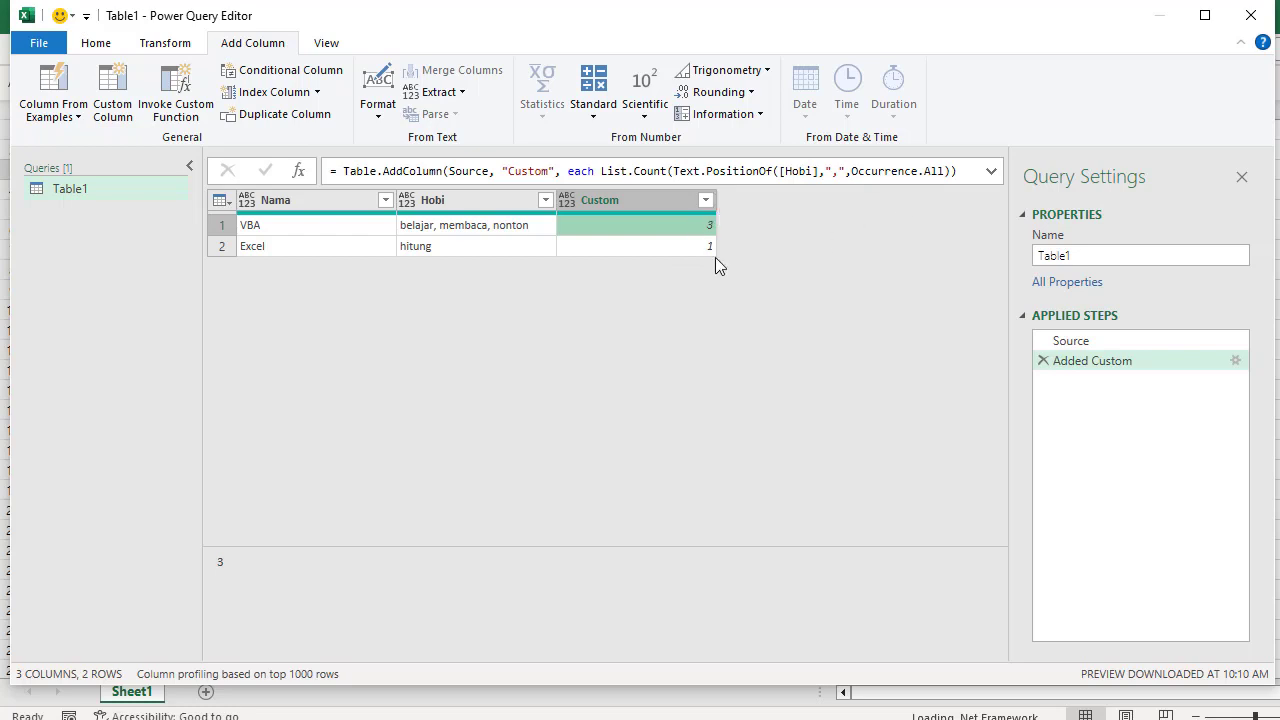
Step: Inspect the Excel row's Custom value and add a query step with the formula = #"Added Custom"[Custom]
click(629, 252)
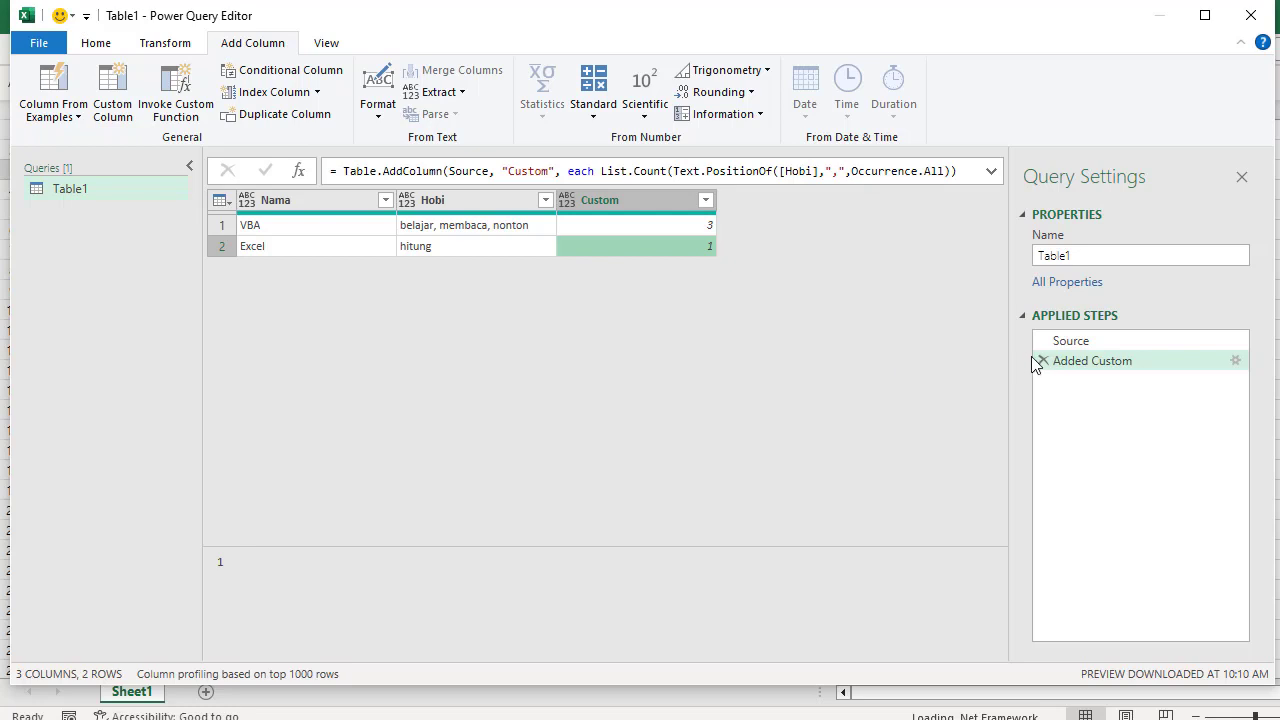
click(299, 174)
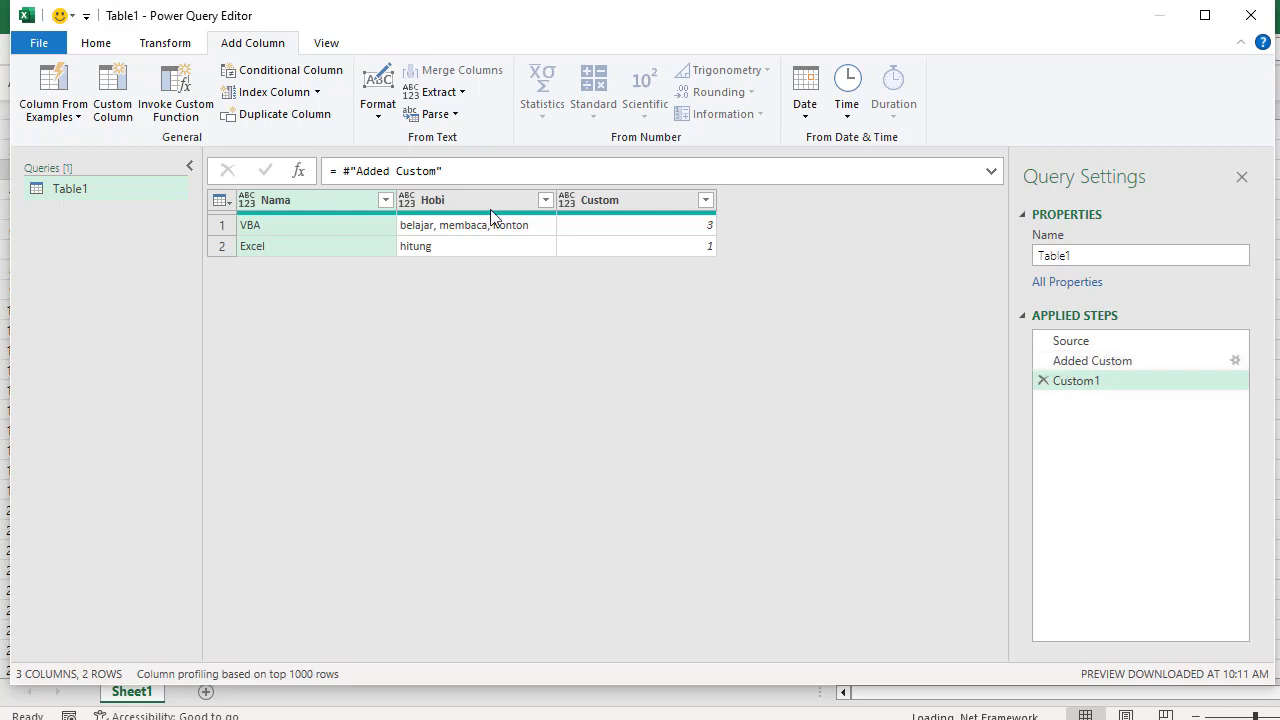
click(451, 177)
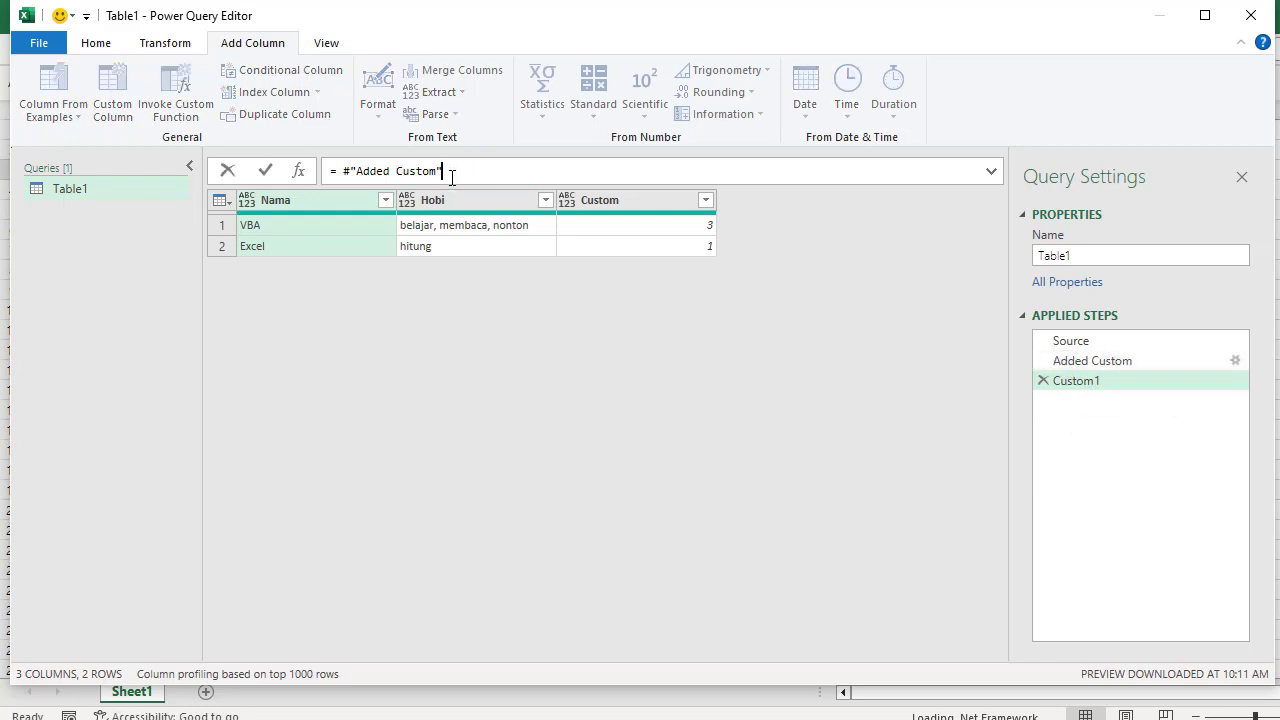
text([Custom)
key(Return)
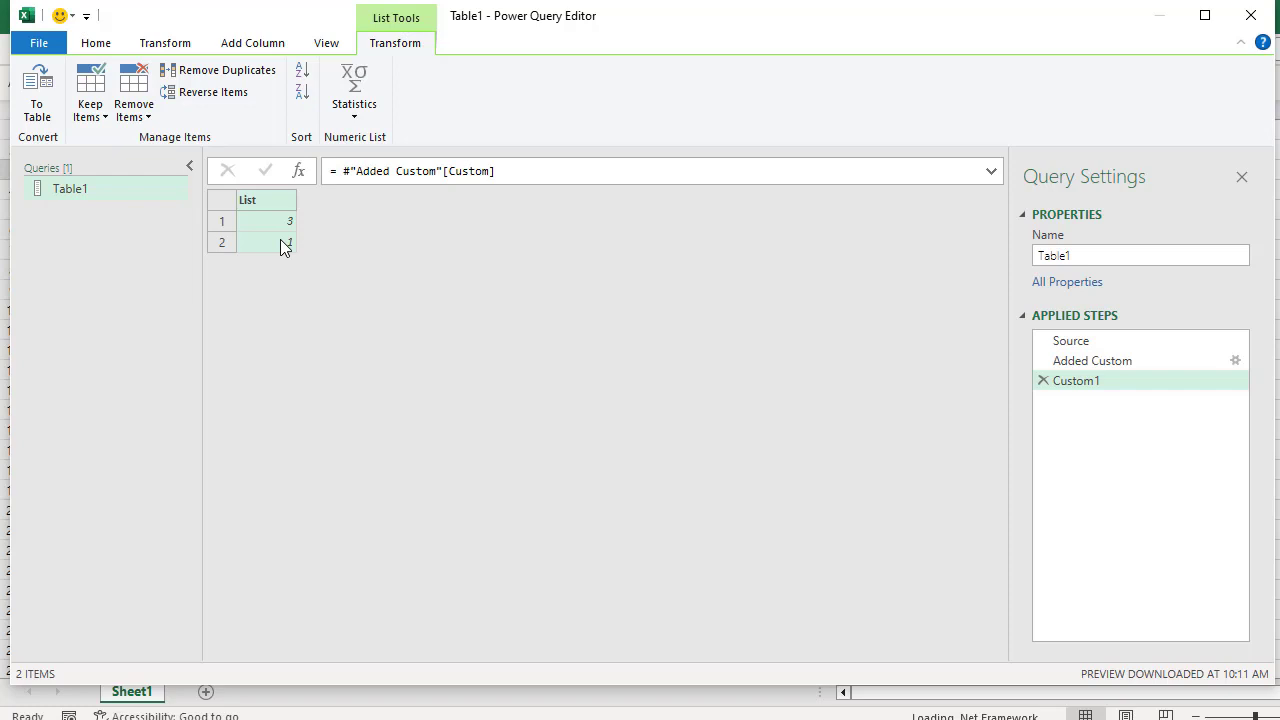
click(345, 179)
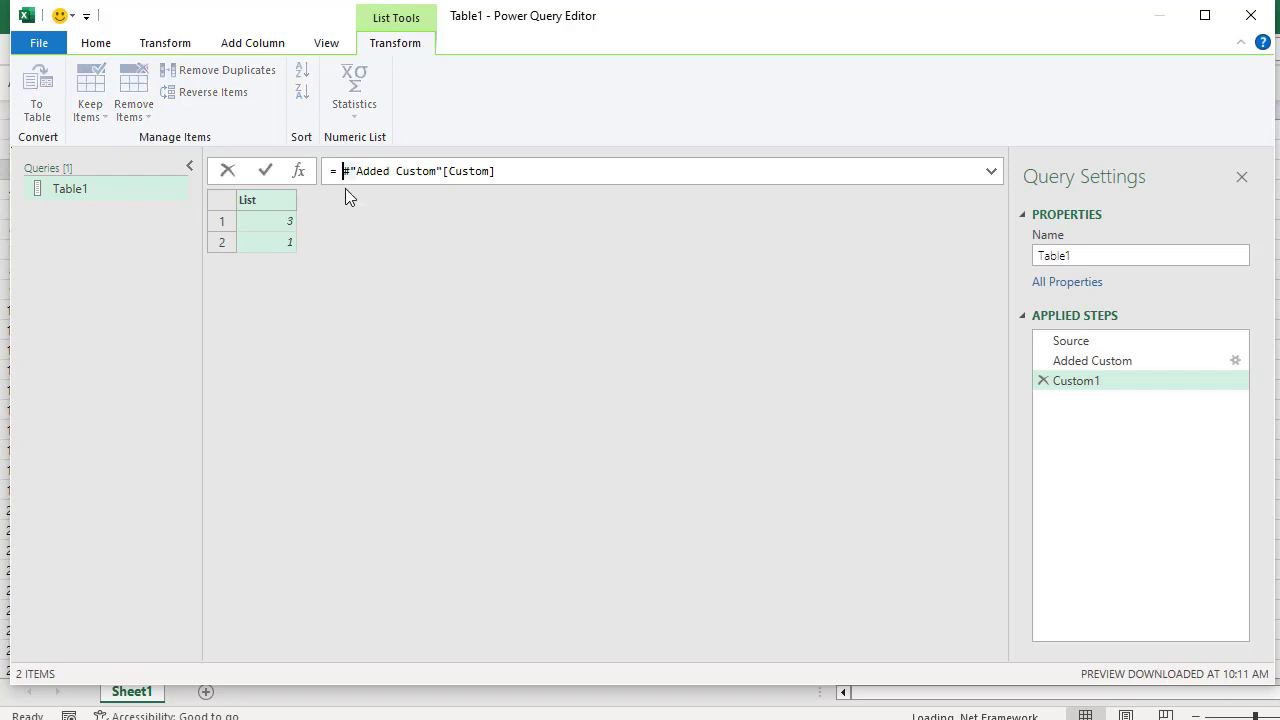
text({1)
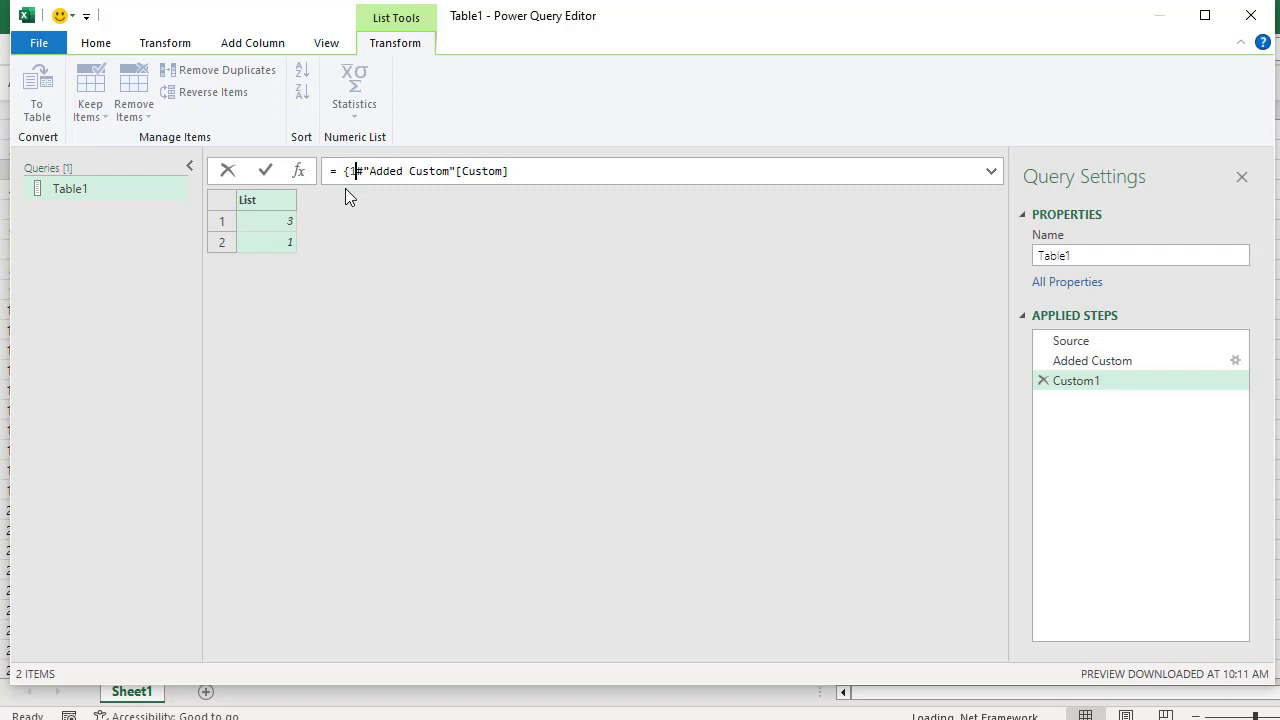
text(..)
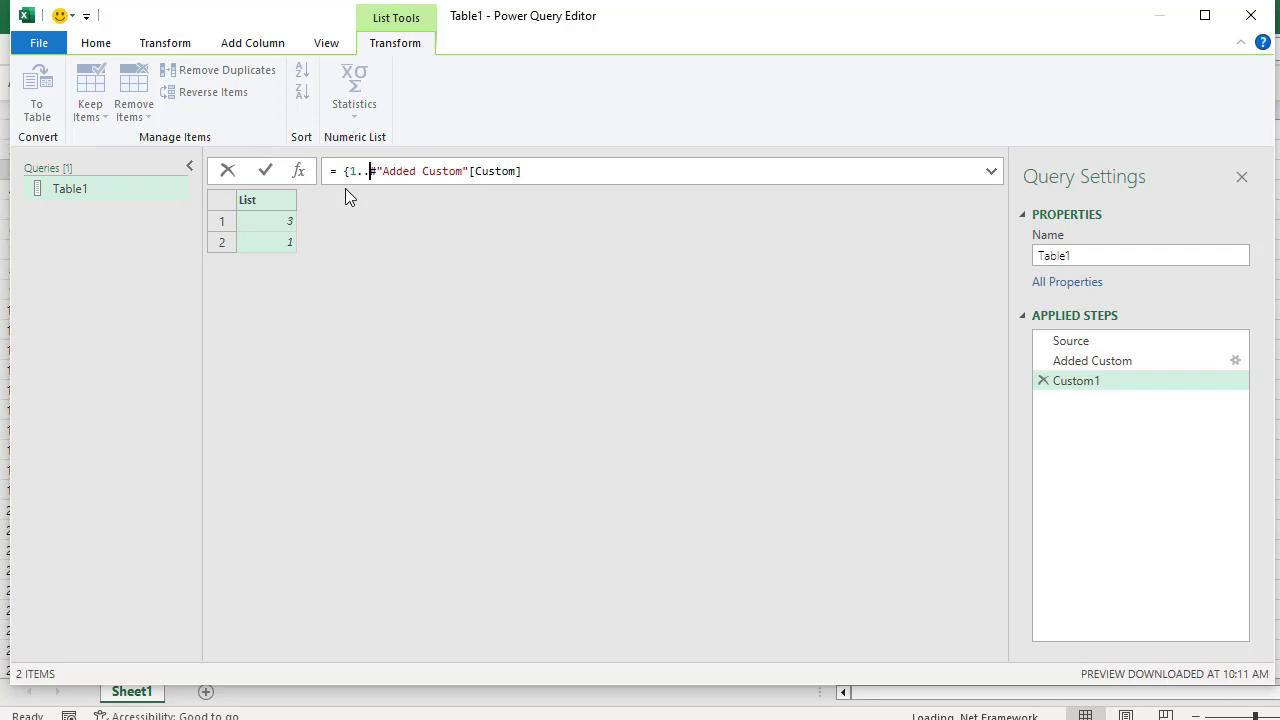
key(BackSpace)
key(BackSpace)
key(BackSpace)
key(BackSpace)
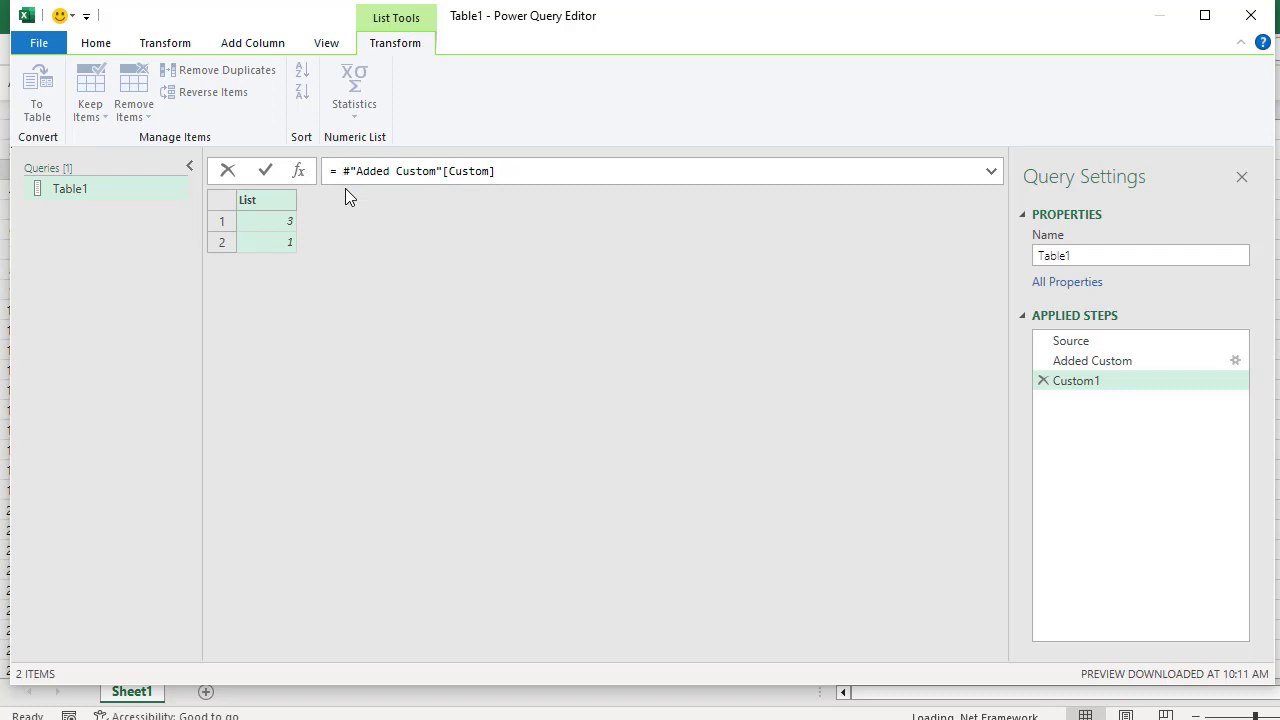
Step: Wrap the Custom1 step's formula in List.Max, giving = List.Max(#"Added Custom"[Custom]), dismissing the low-battery notice on the way
text(List)
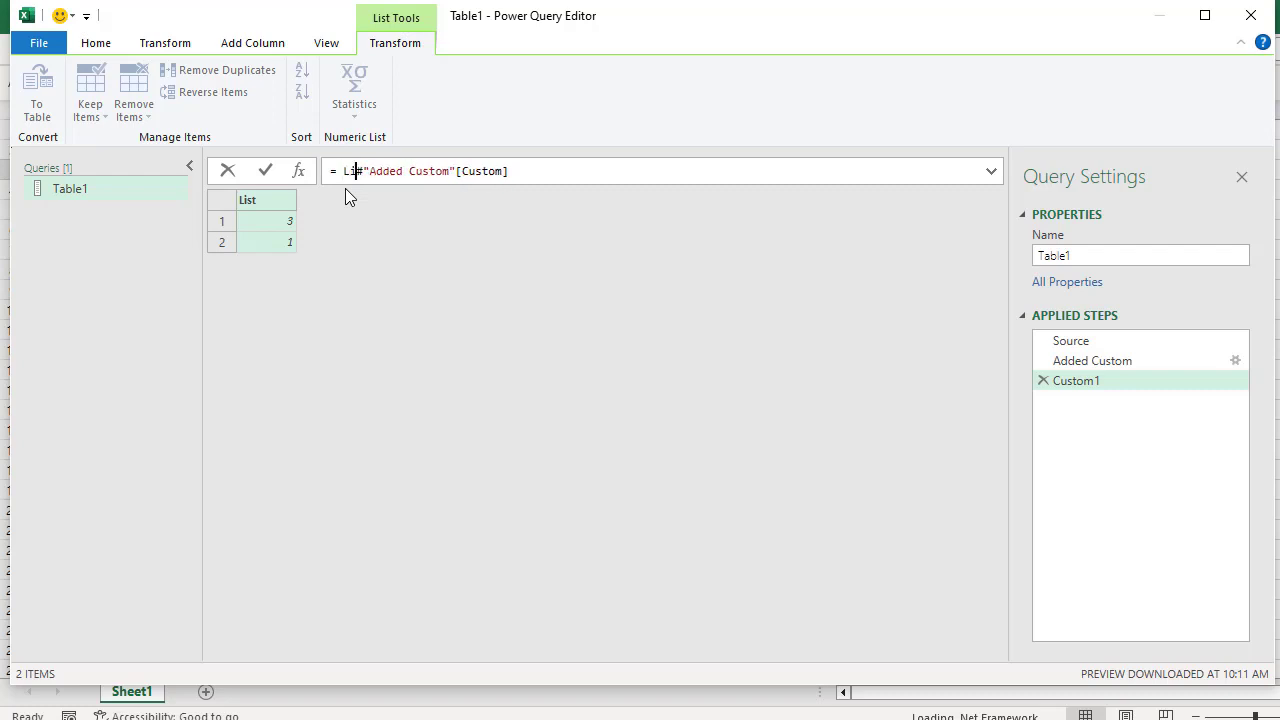
text(.Ma)
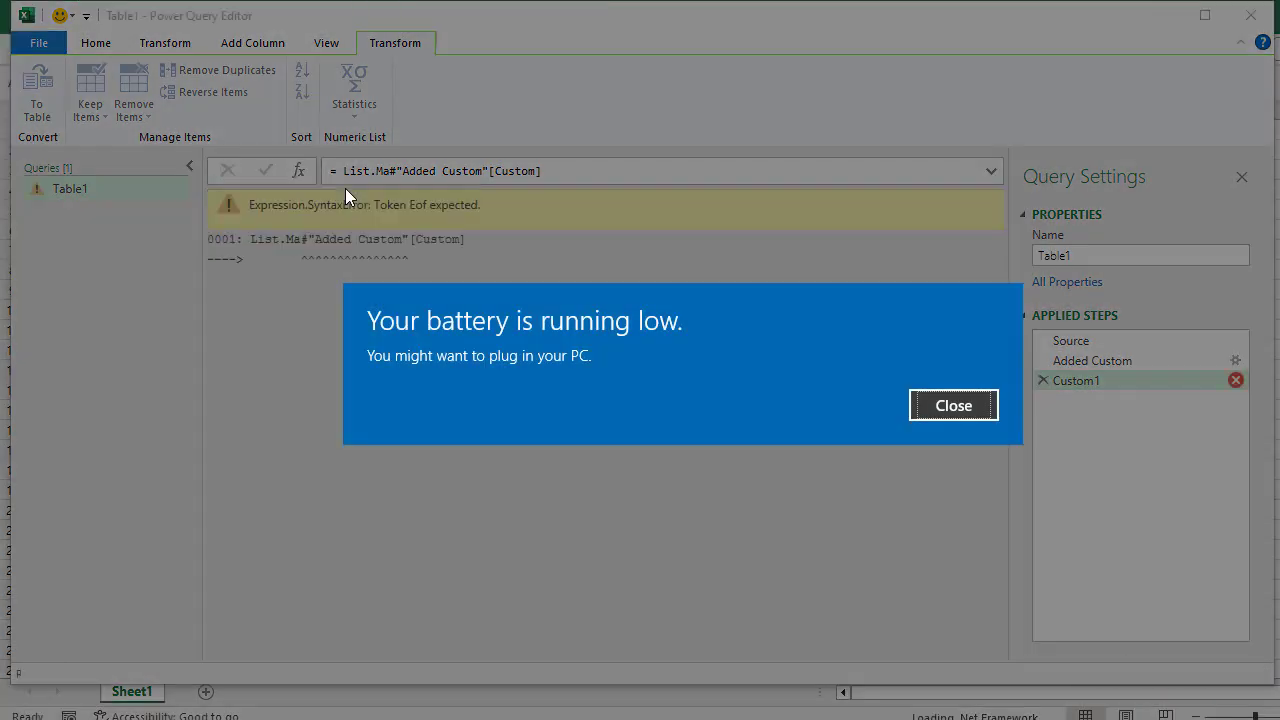
click(924, 405)
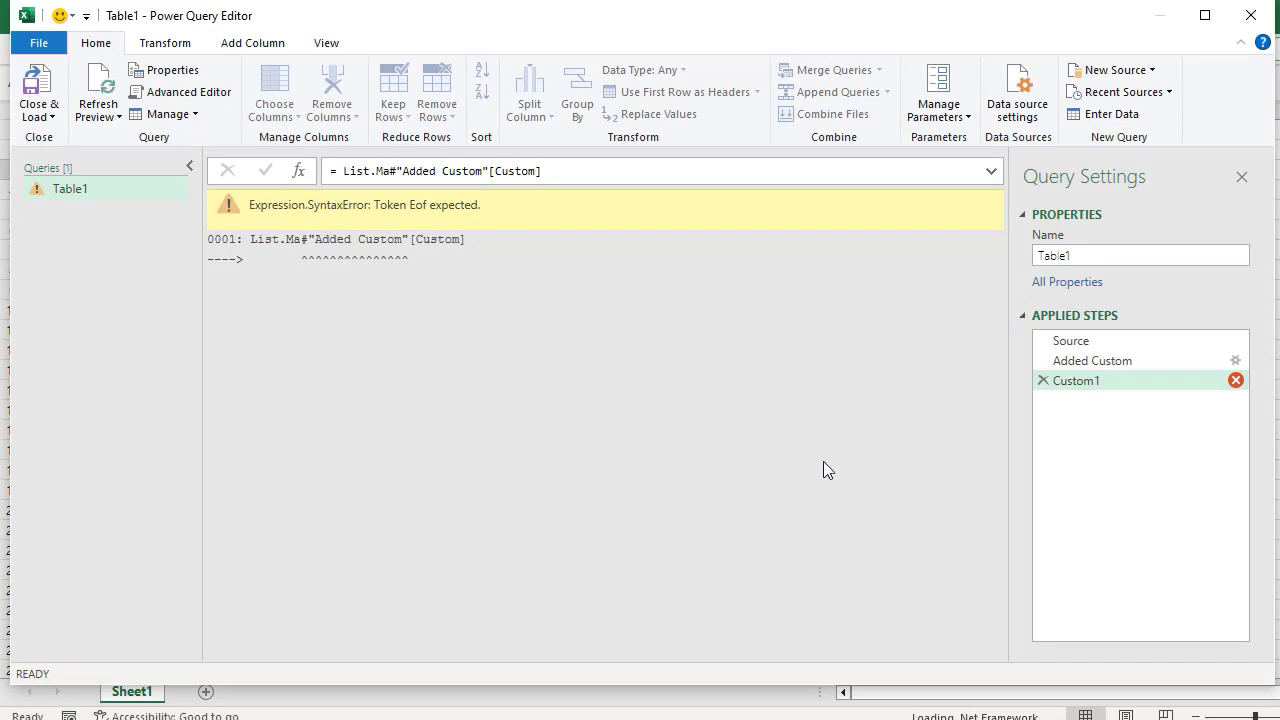
click(949, 700)
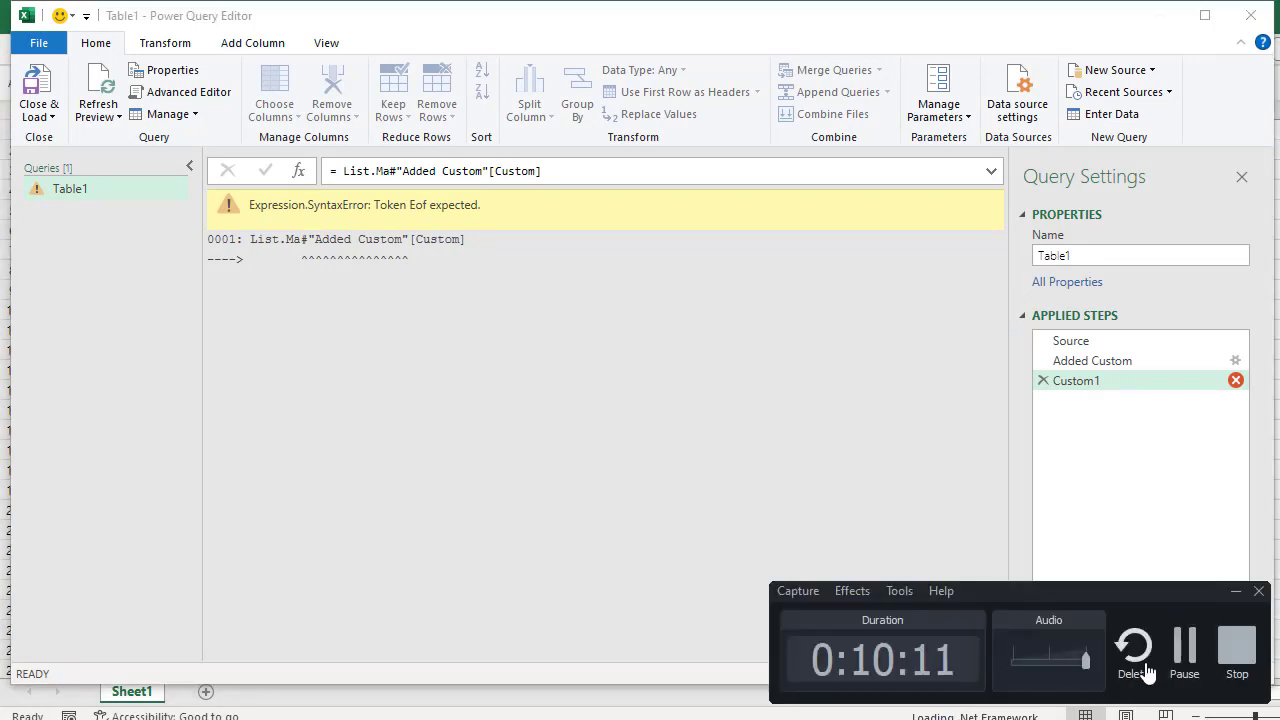
click(1183, 650)
click(1183, 652)
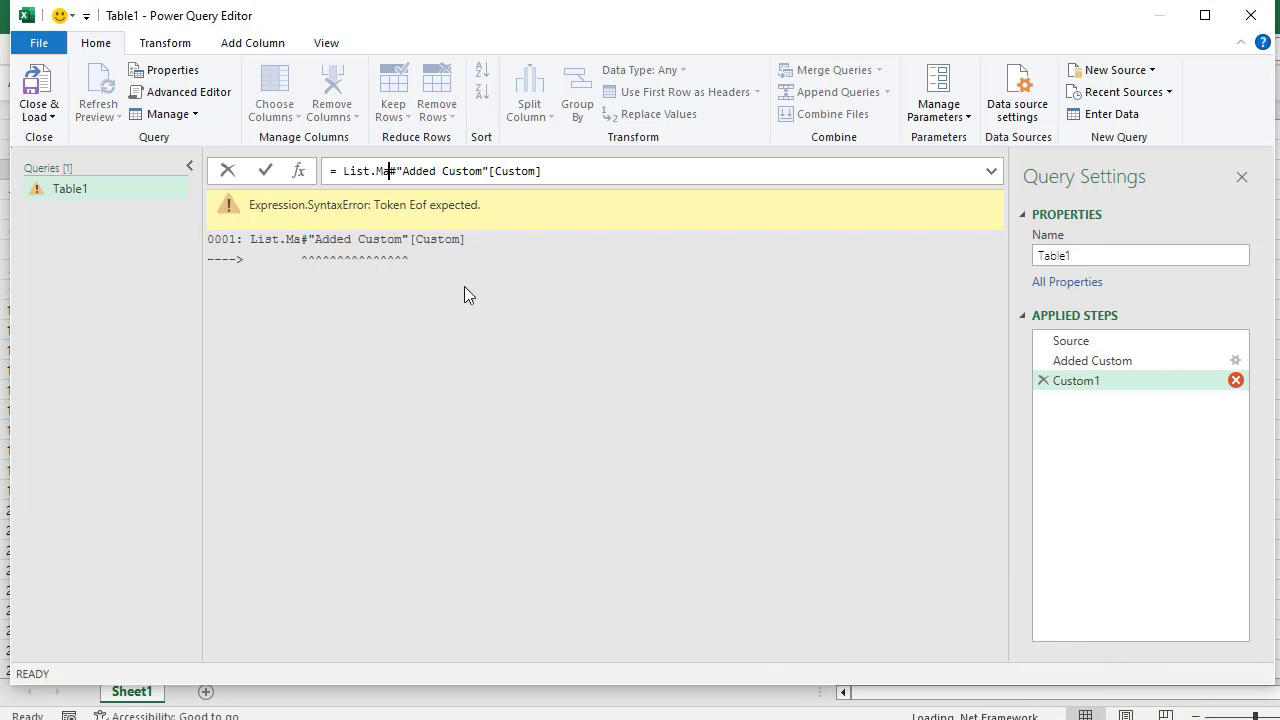
text(x()
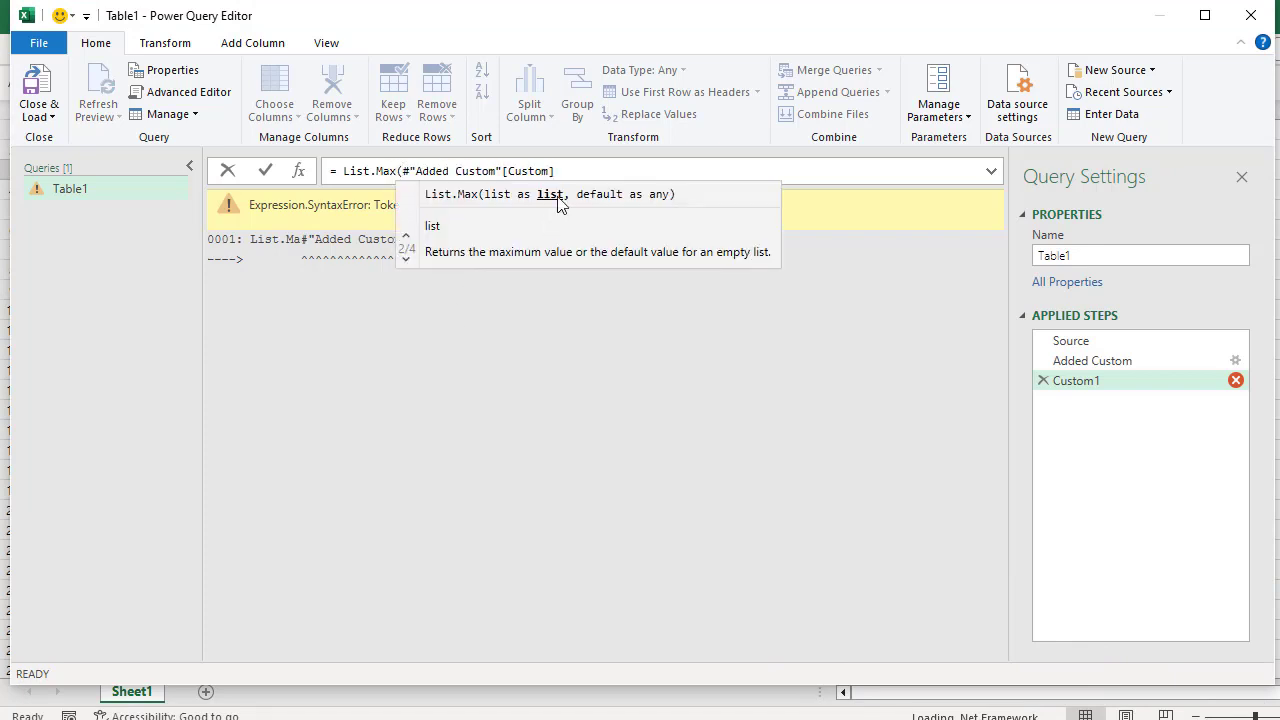
click(576, 171)
text())
key(Return)
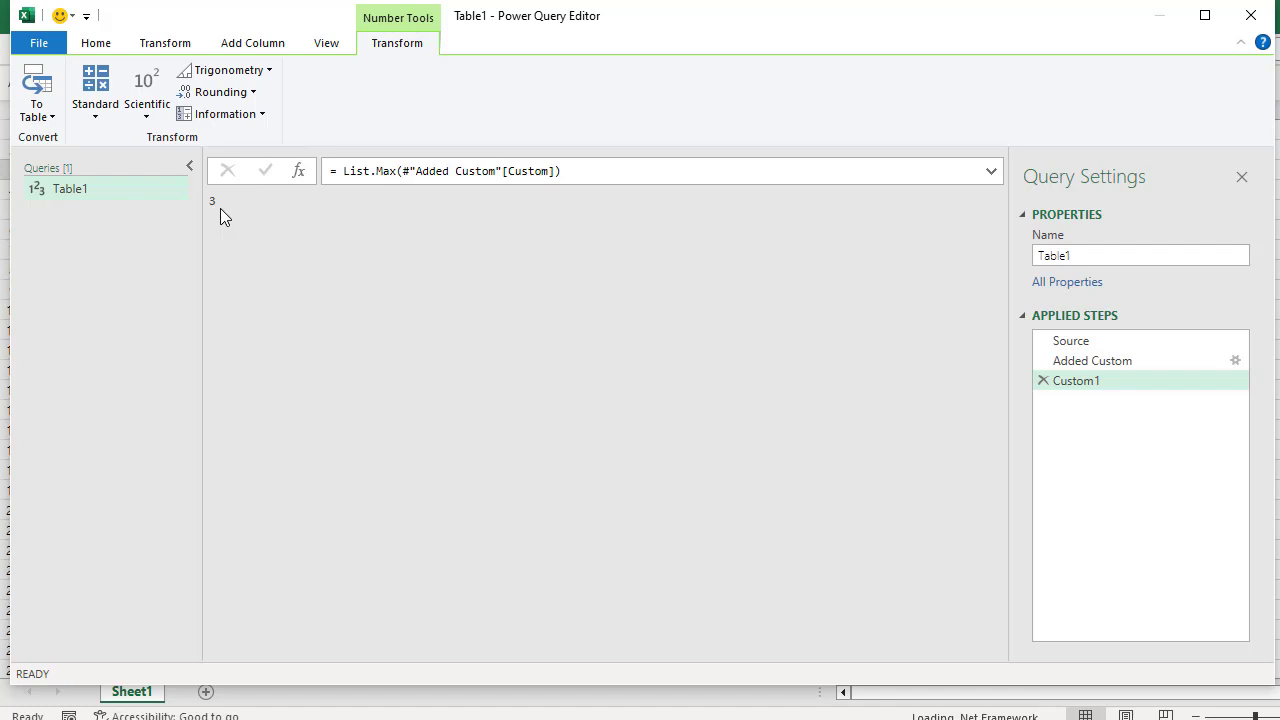
Step: Turn the Custom1 formula into a number sequence starting at 1, giving = {1..List.Max(#"Added Custom"[Custom])}
click(350, 175)
text({)
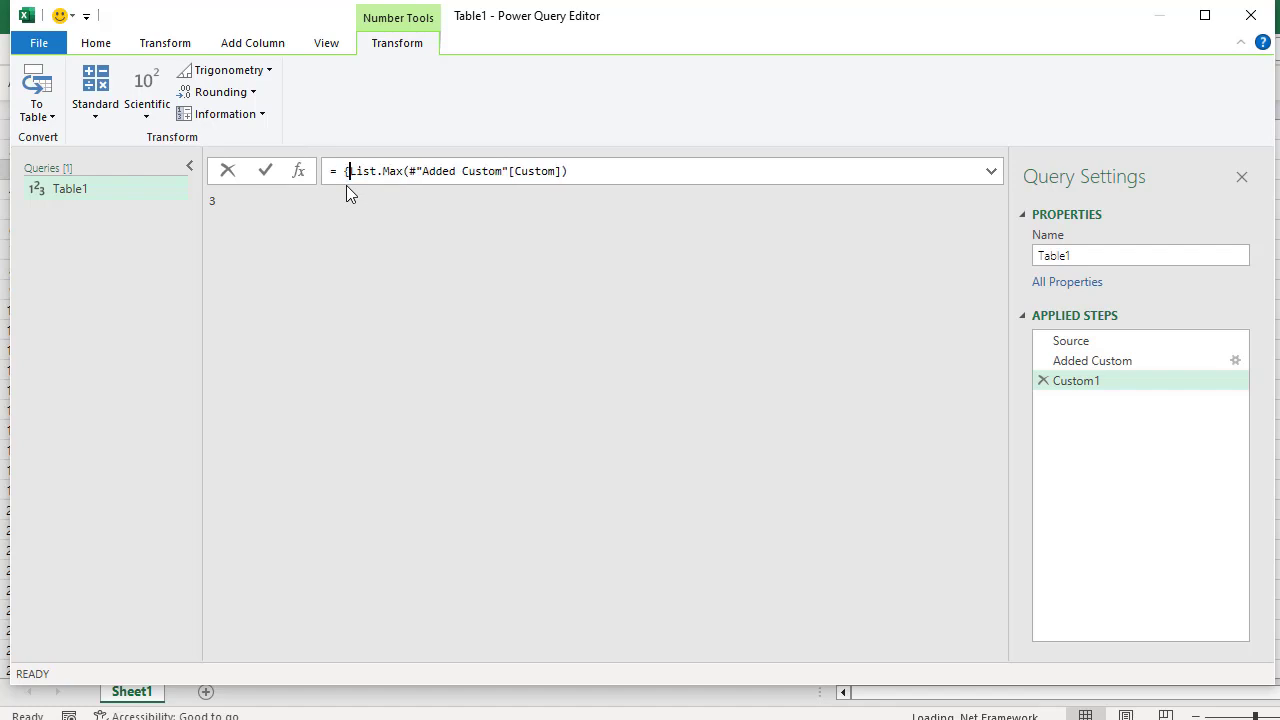
text(1..)
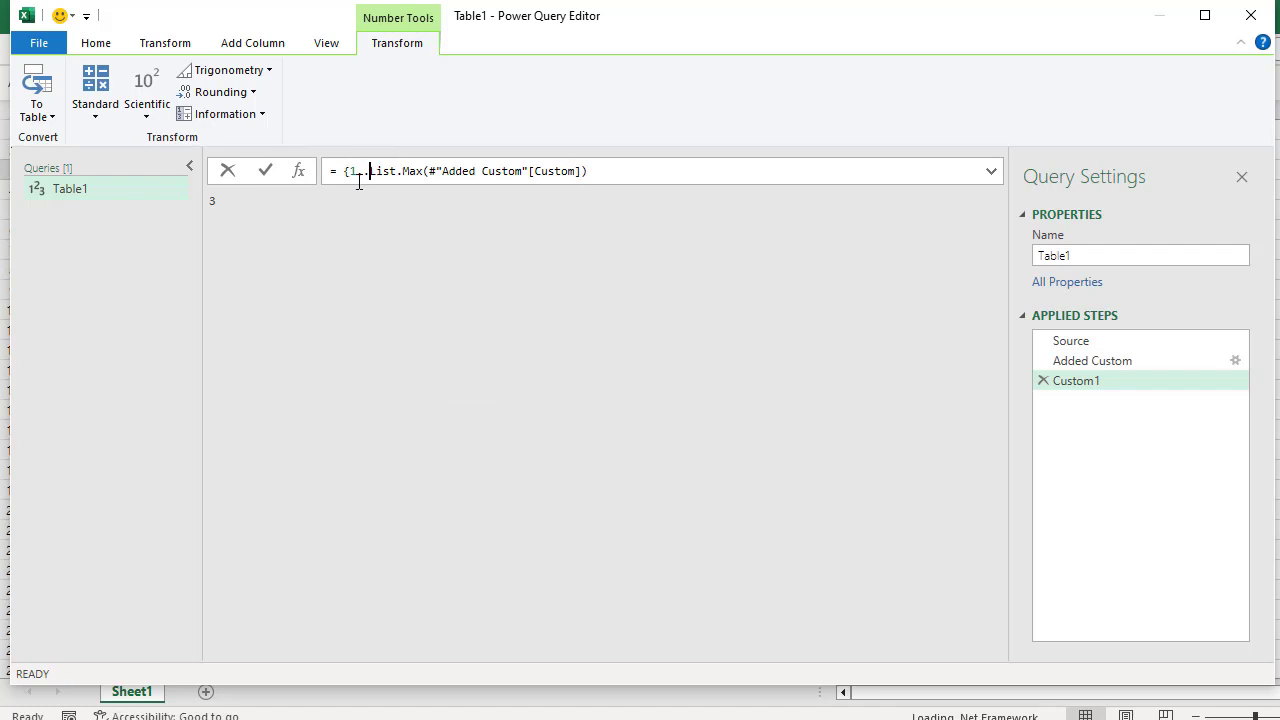
click(598, 170)
text(})
key(Return)
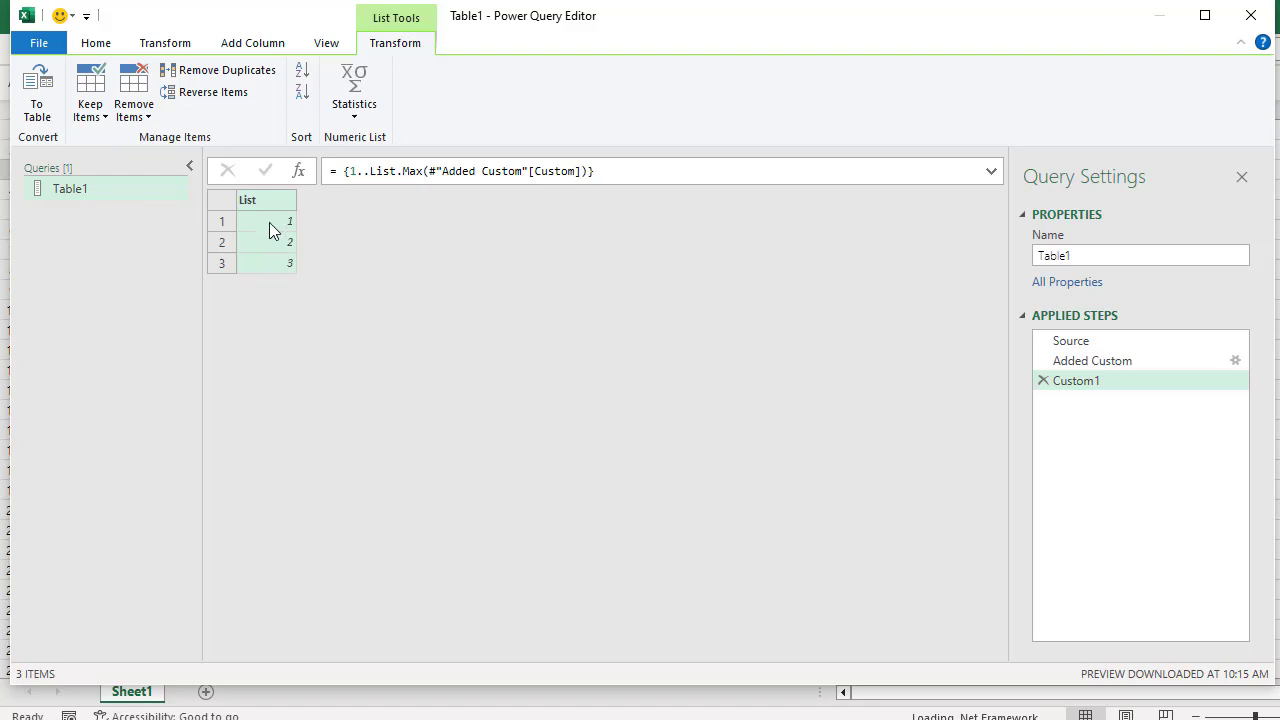
Step: Start a List.Transform function around the Custom1 sequence, placing the {1..List.Max(...)} list on its own line as the first argument
click(344, 171)
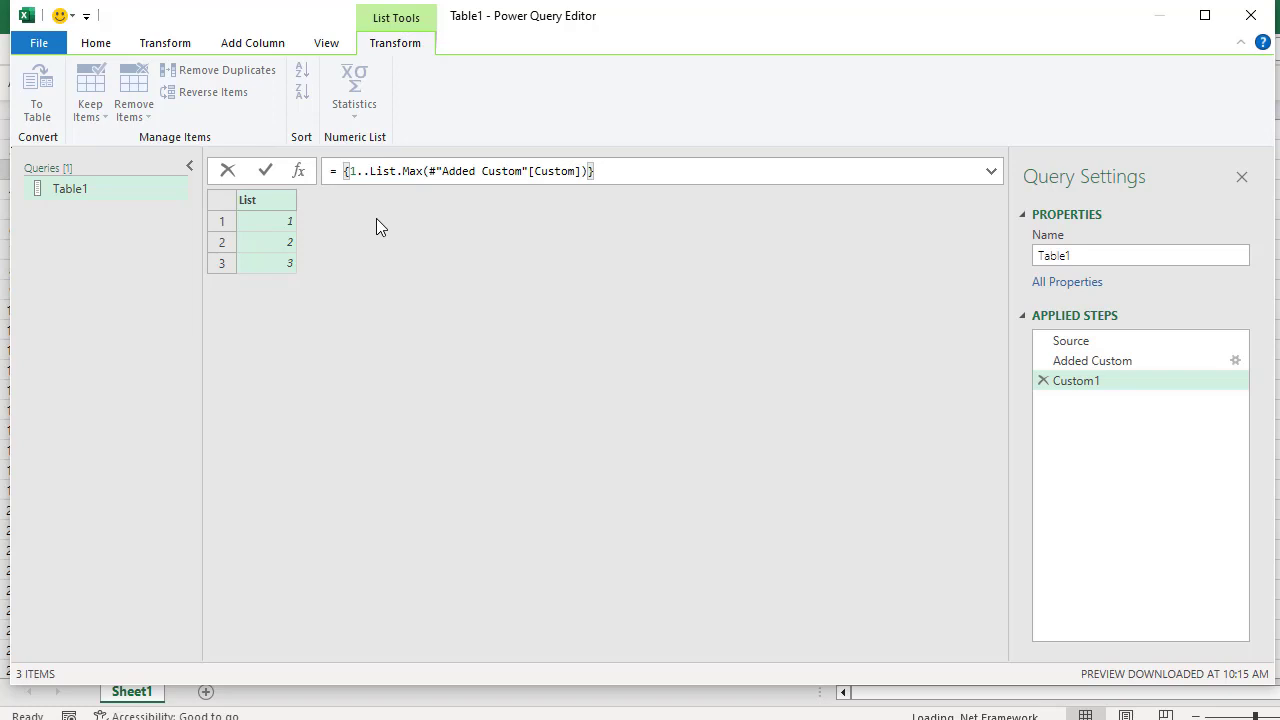
text(List)
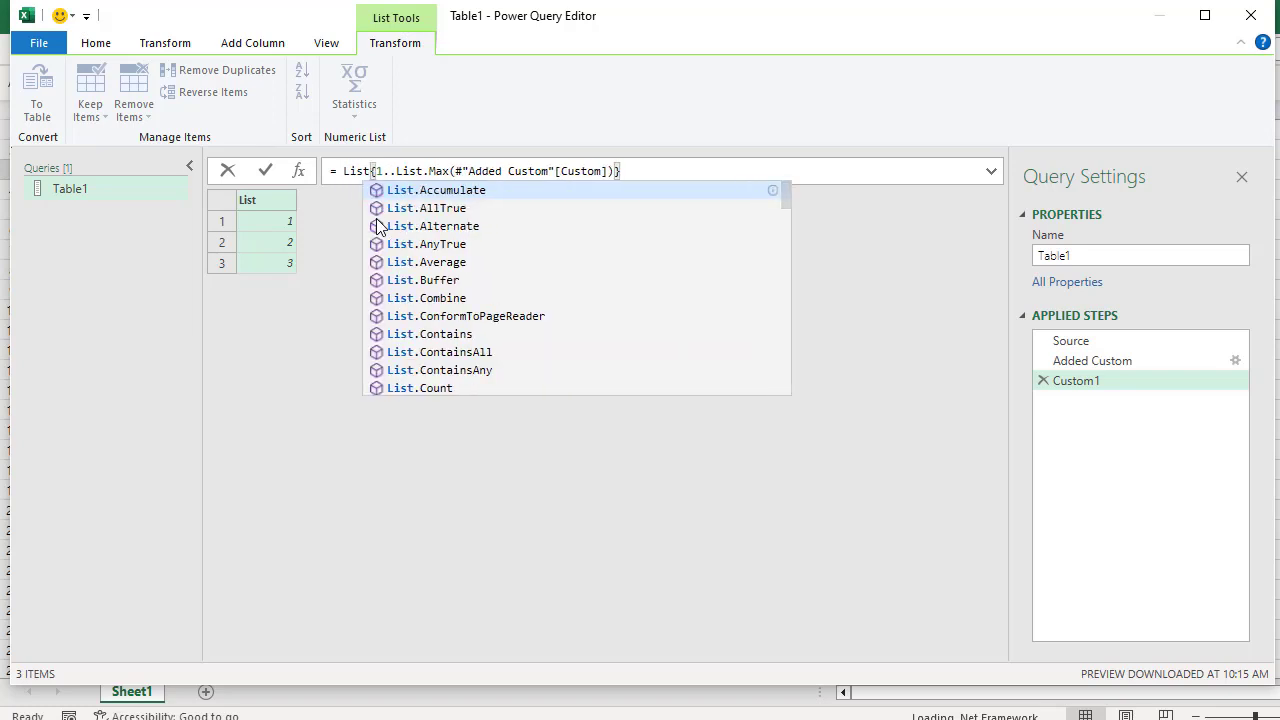
text(.Tr)
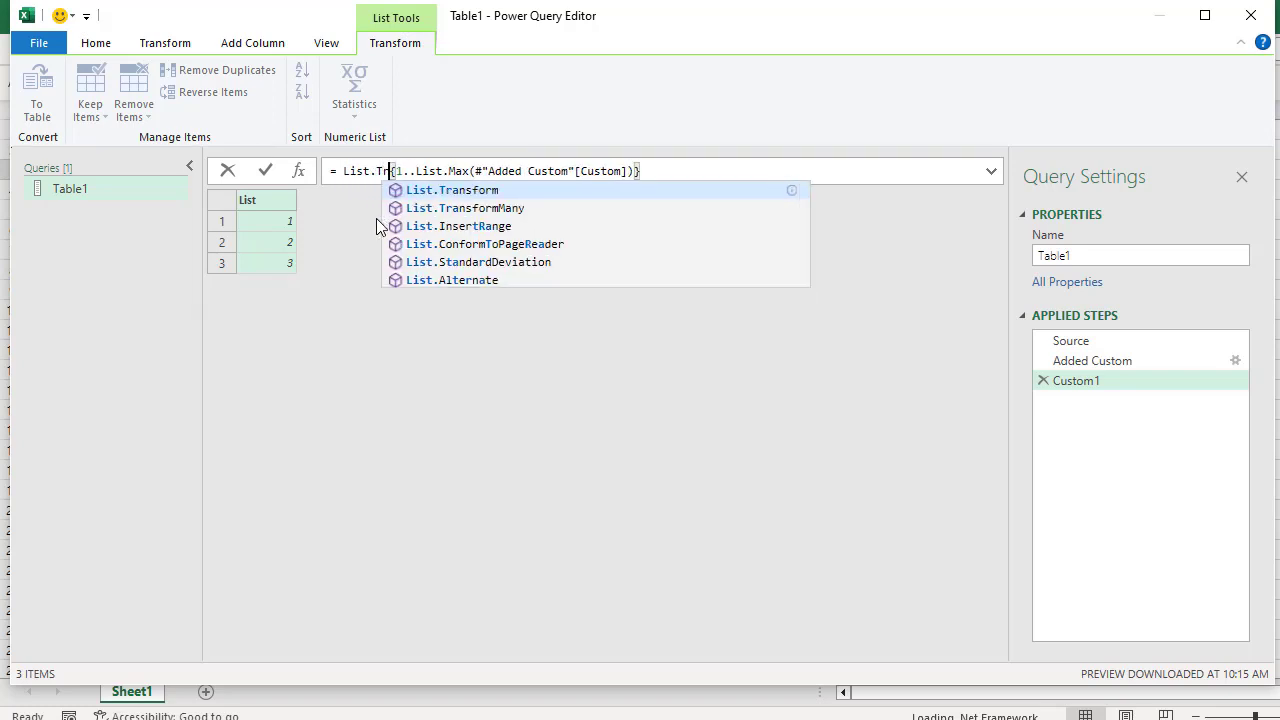
text(ansfor)
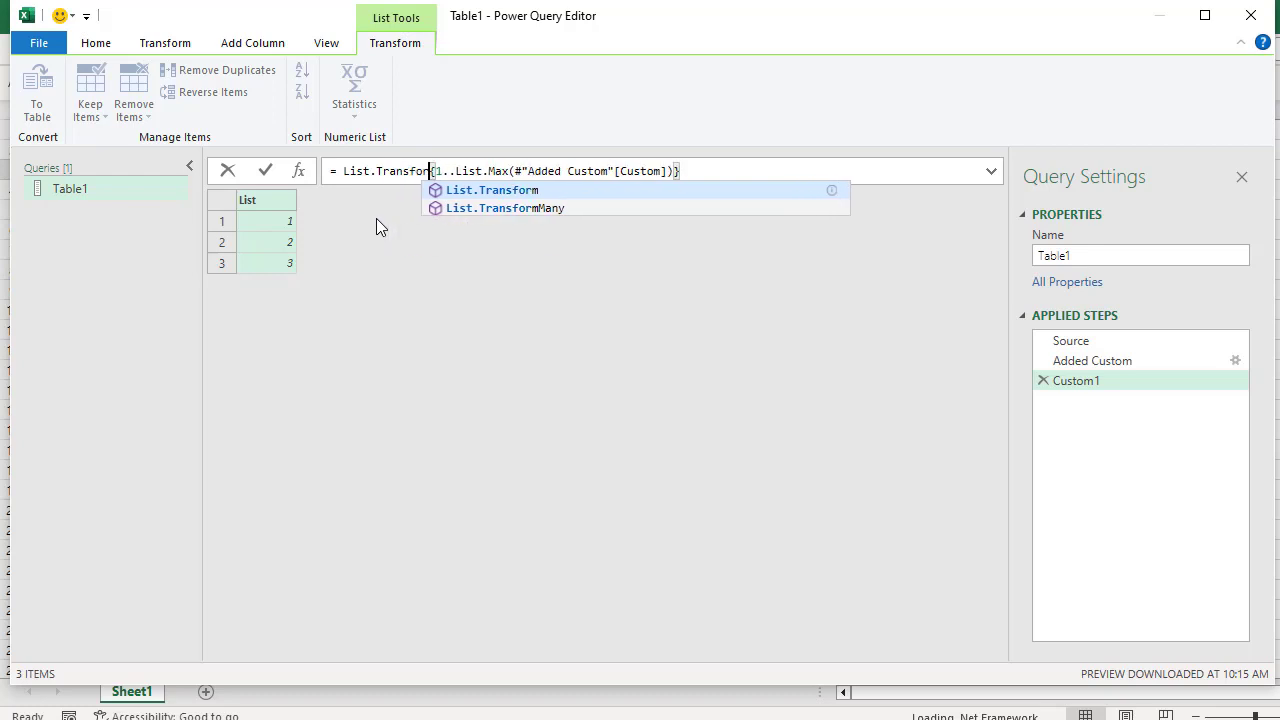
text(m()
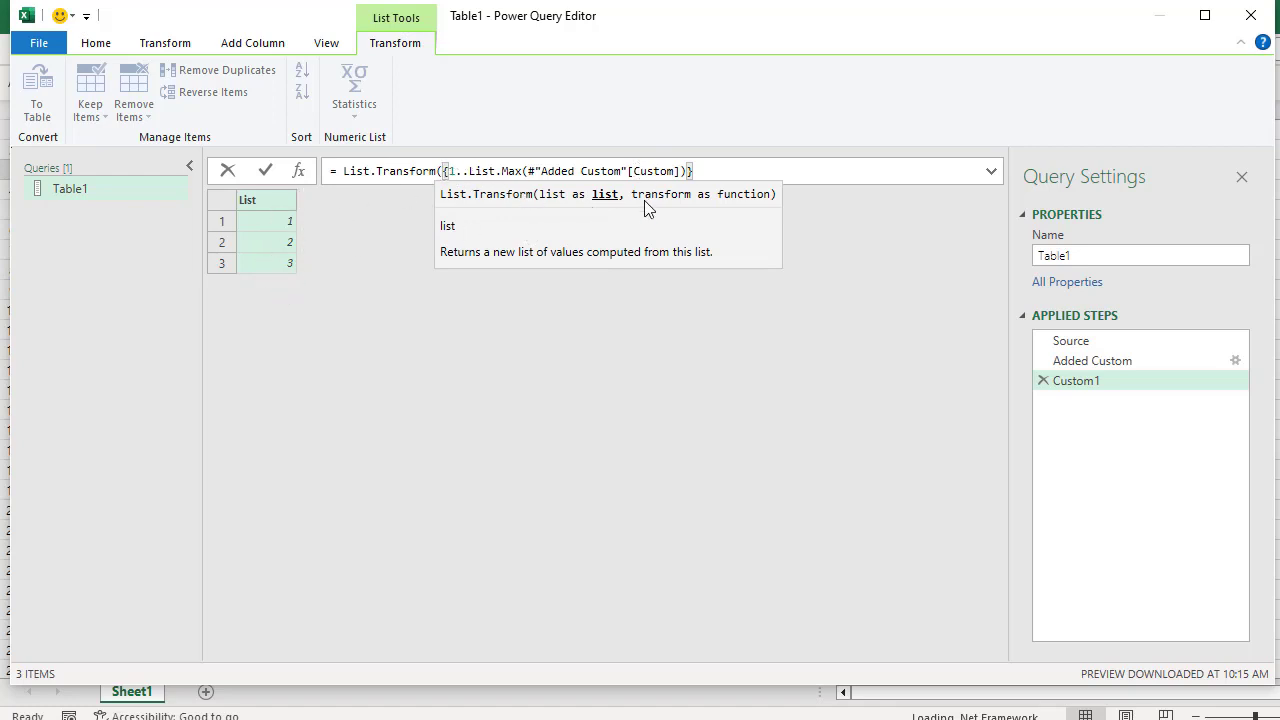
click(710, 170)
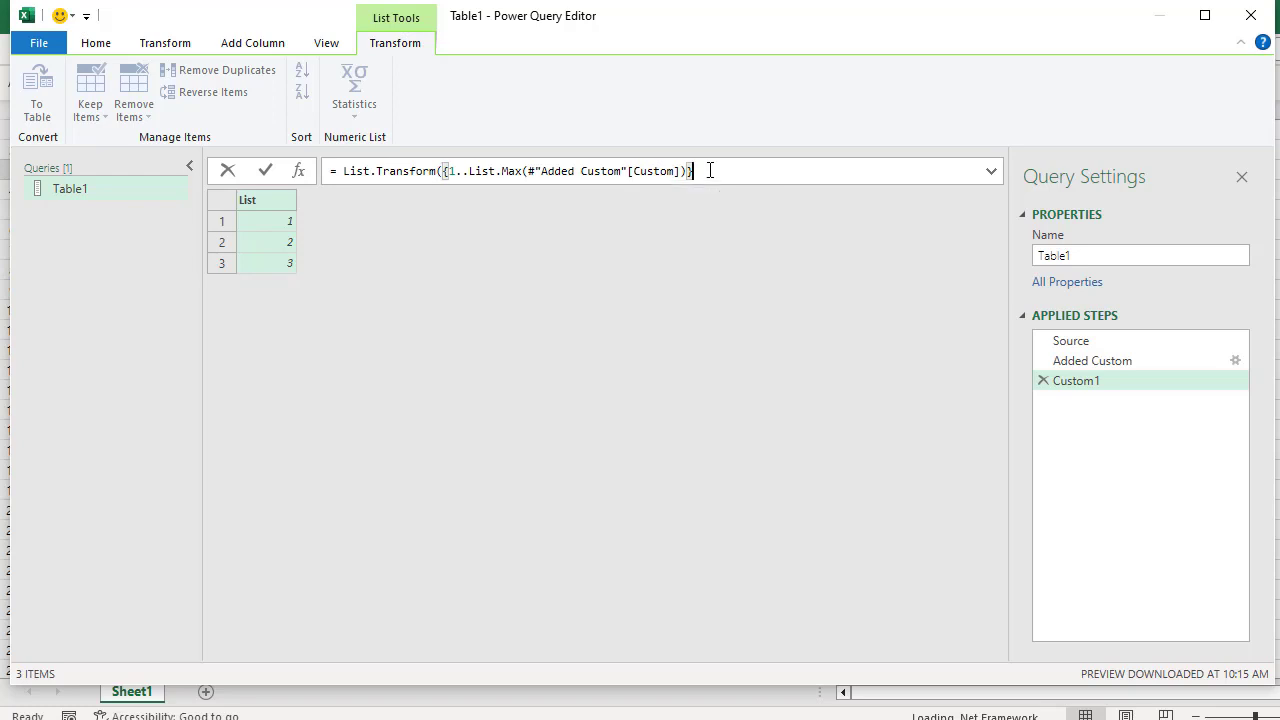
click(443, 171)
key(shift+Return)
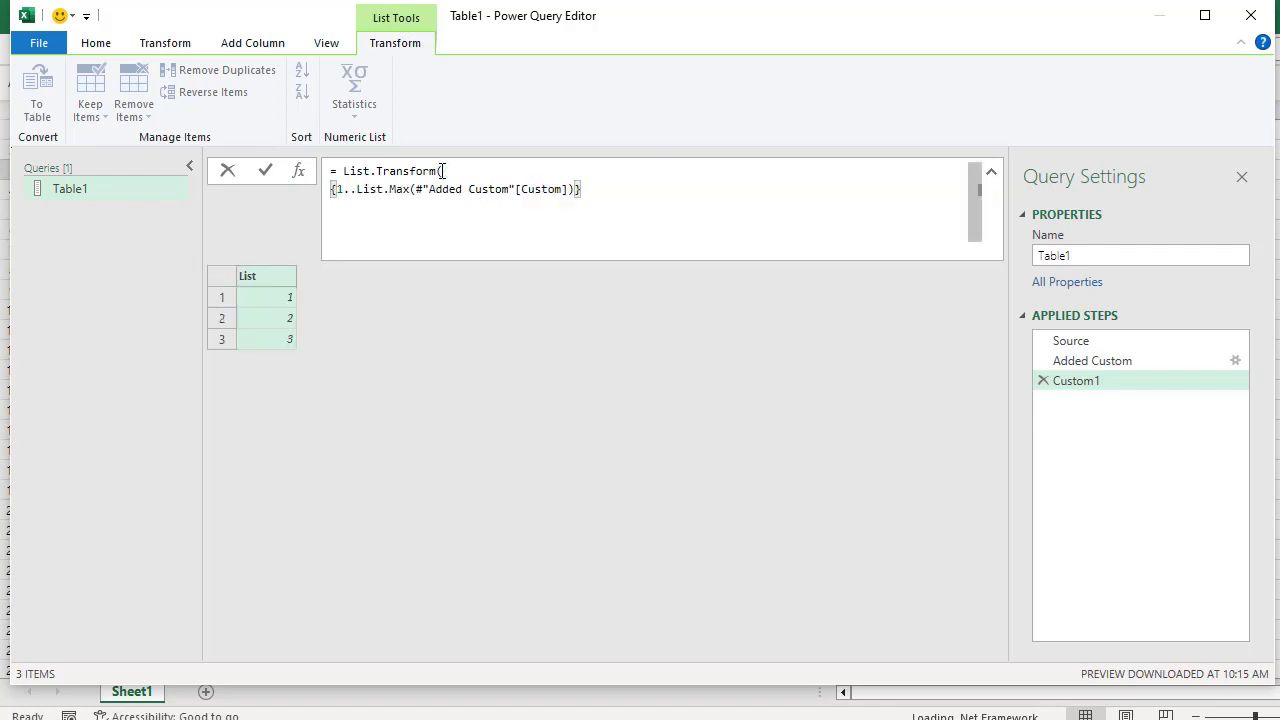
click(608, 199)
click(608, 189)
text(,)
key(shift+Return)
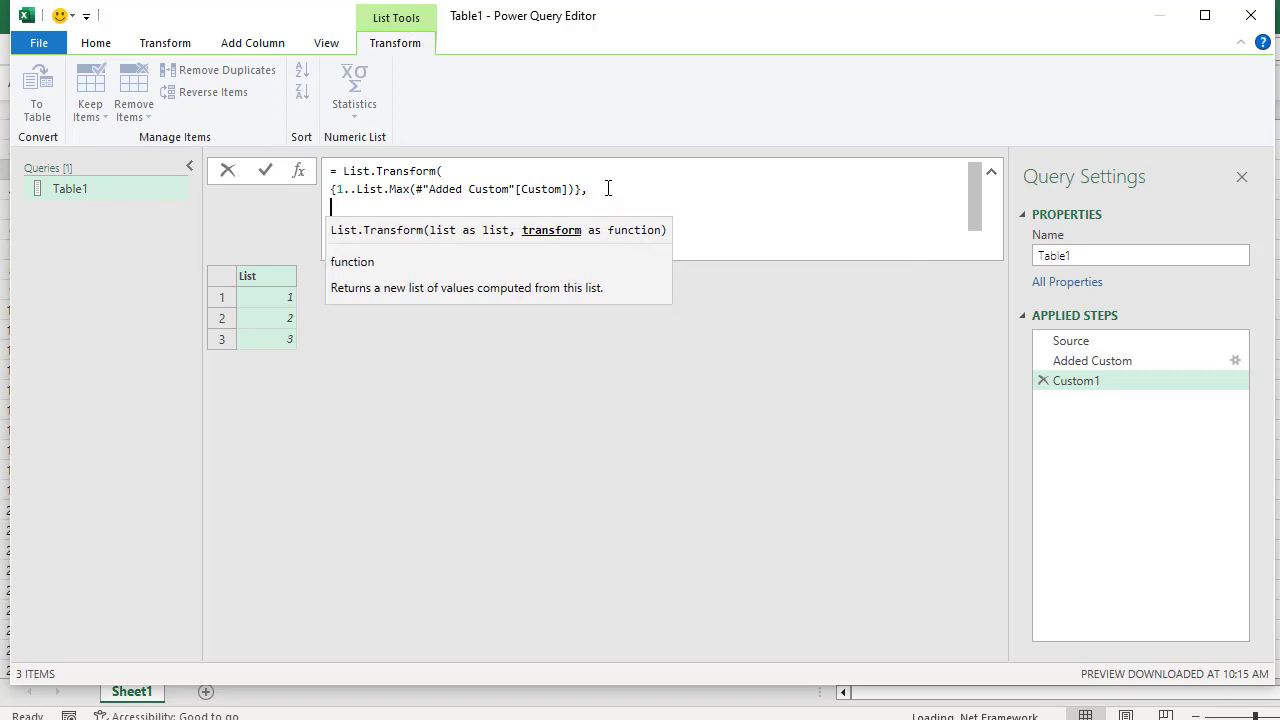
Step: Enter each "Hobi " & _ as the List.Transform function's second argument, close the parenthesis and apply the formula
text("")
text(Hobi )
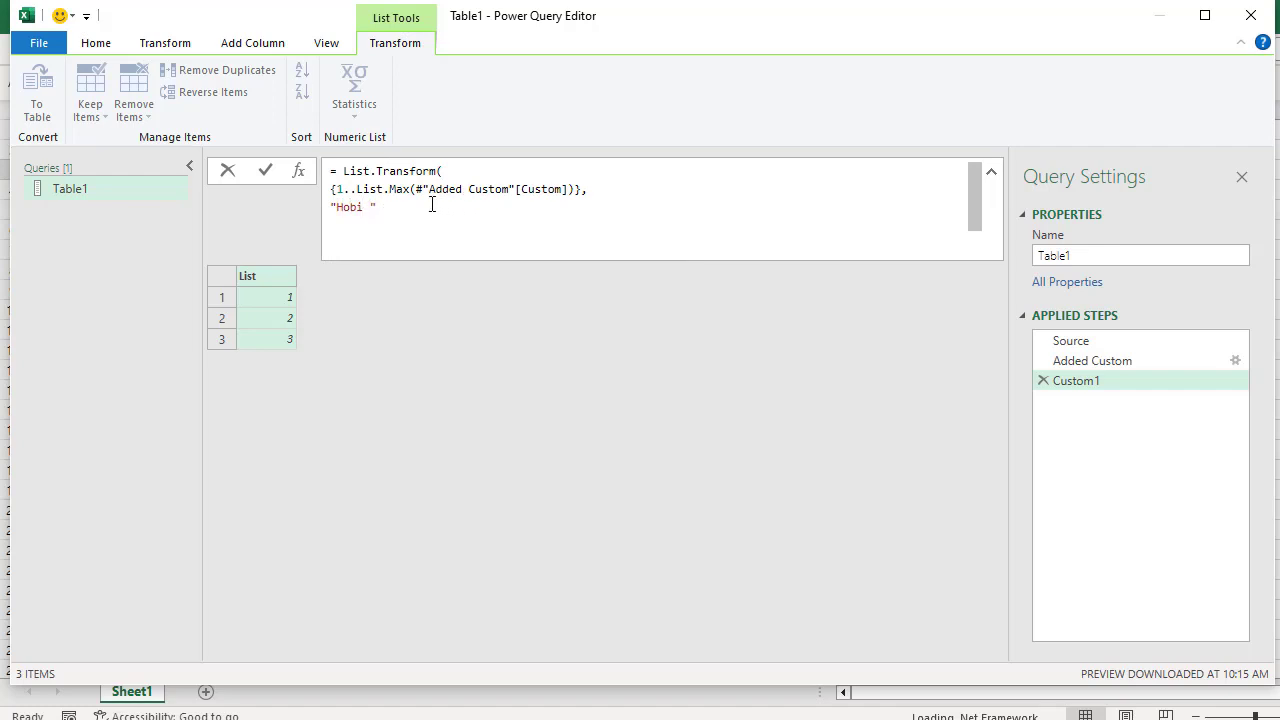
text( &)
text(aech)
key(BackSpace)
key(BackSpace)
key(BackSpace)
key(BackSpace)
text(each)
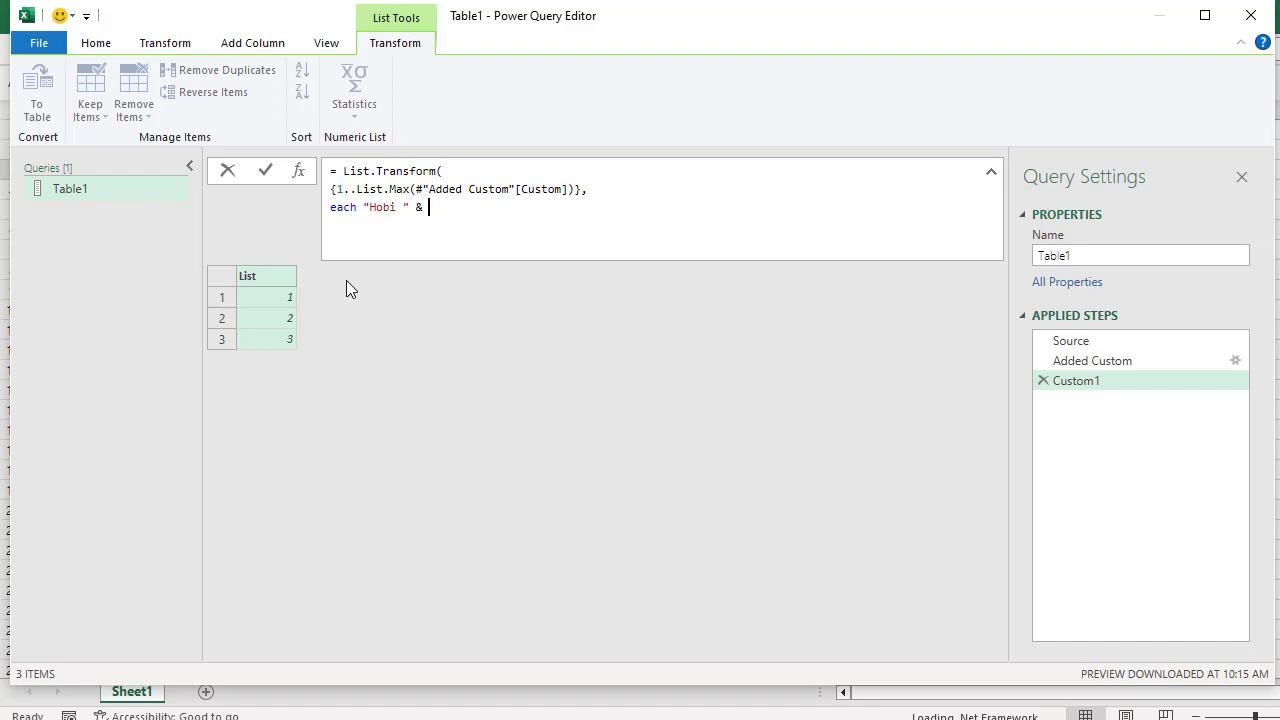
text(_))
key(Return)
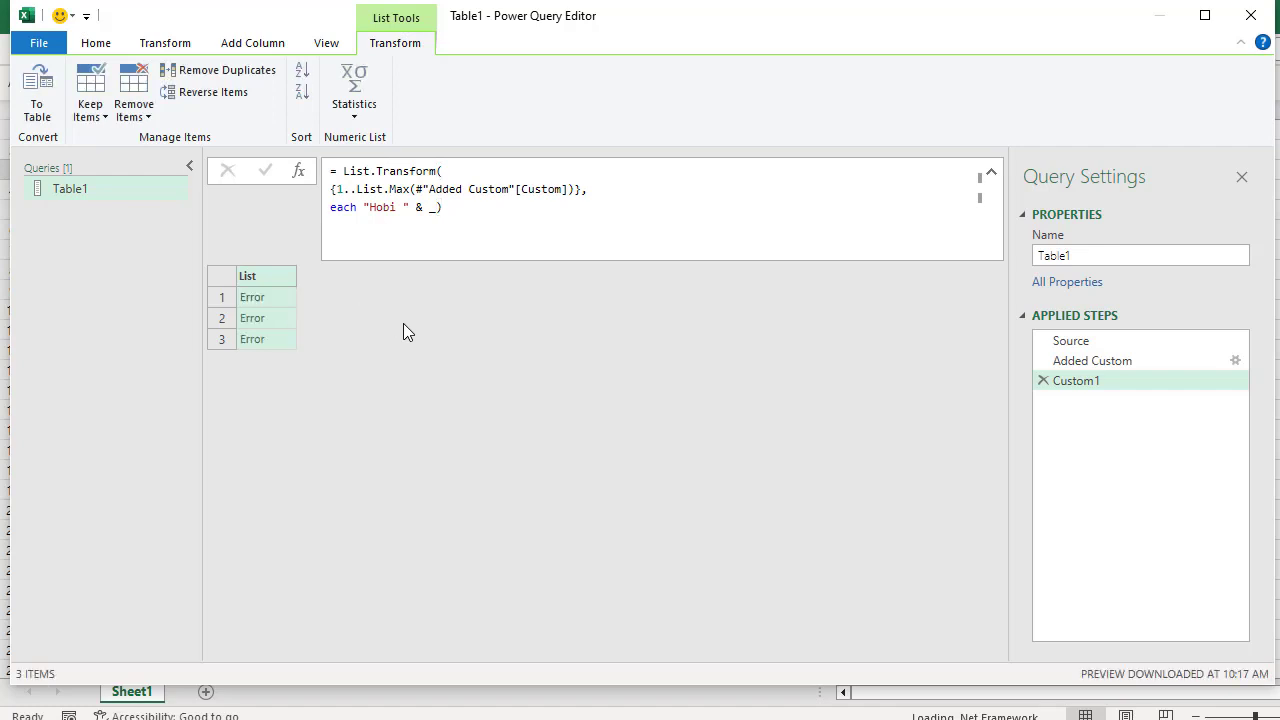
Step: Examine the error details of the first list item in an enlarged preview area
click(280, 301)
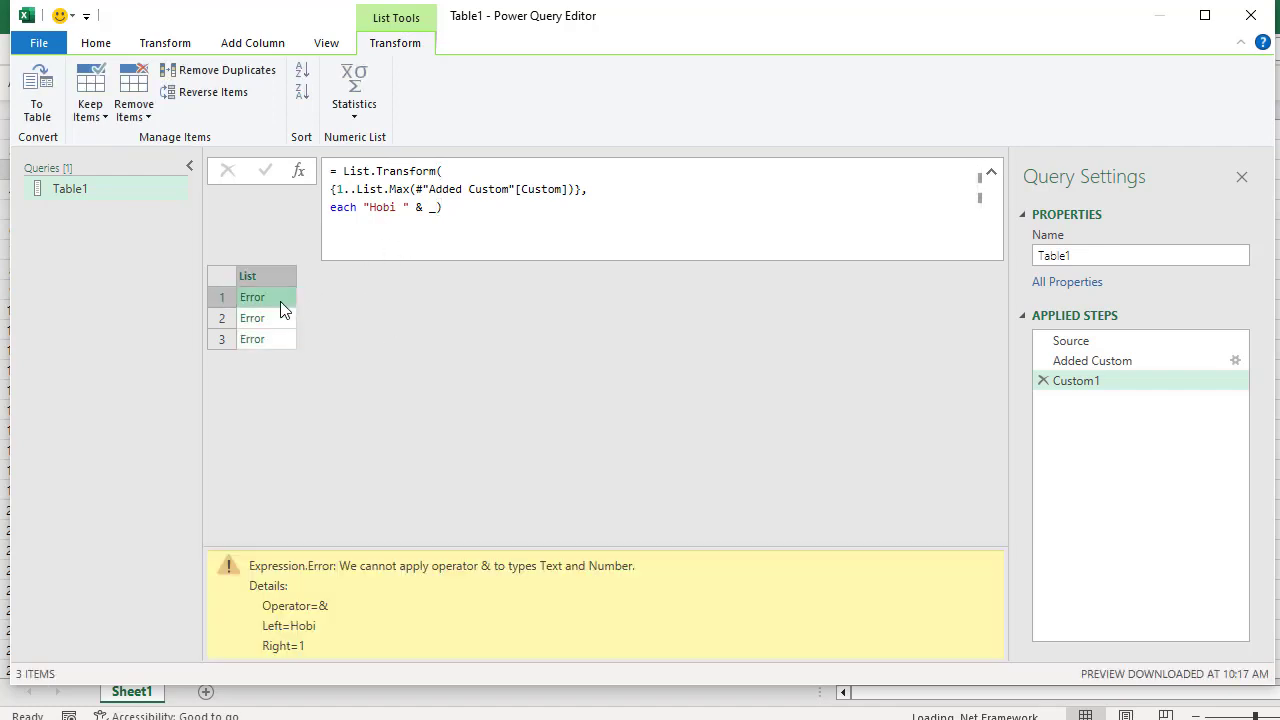
click(478, 551)
drag(478, 546, 495, 446)
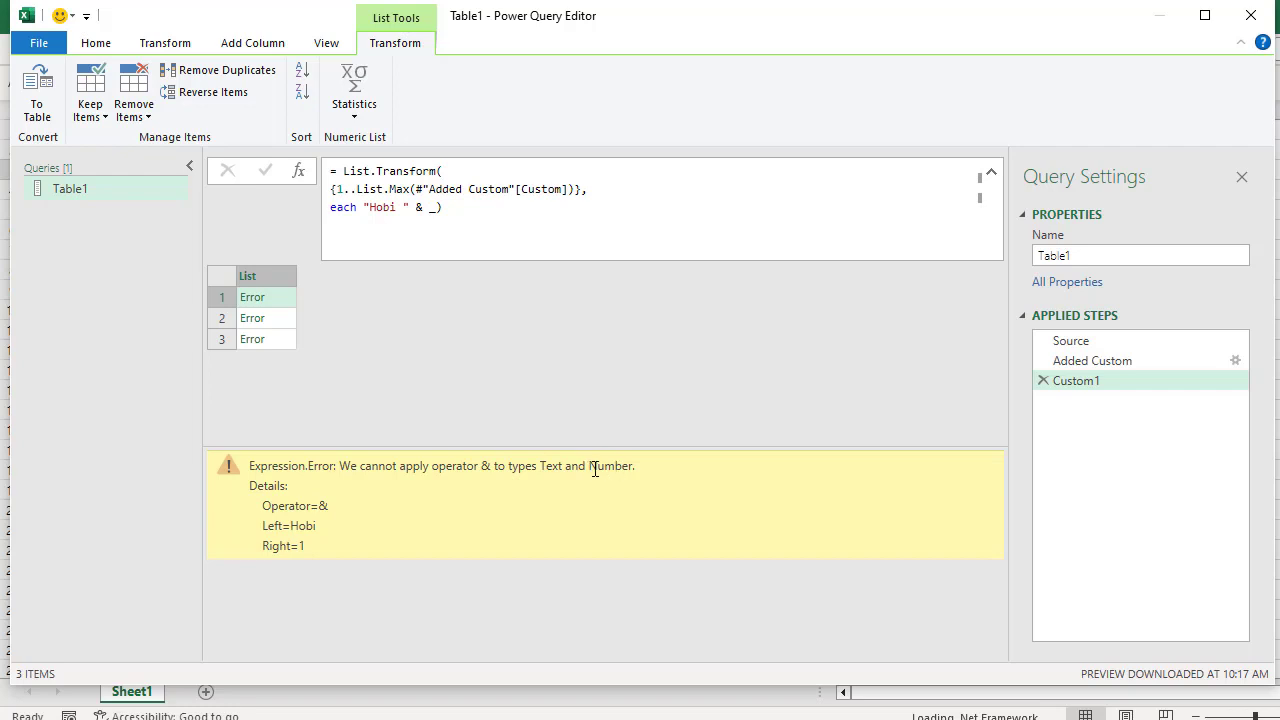
Step: Convert the underscore in the Custom1 formula to text, making the last line each "Hobi " & Text.From(_)), and apply it
click(419, 208)
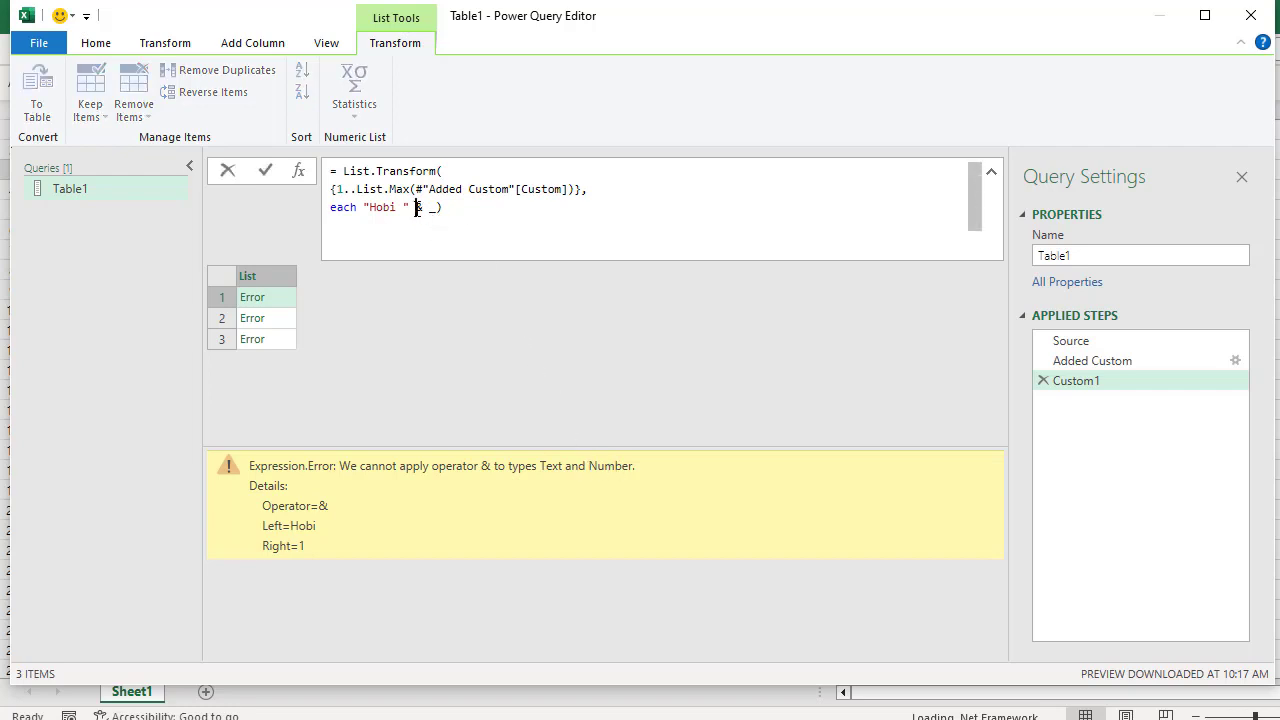
click(426, 209)
text(te)
key(BackSpace)
key(BackSpace)
text(Text.From)
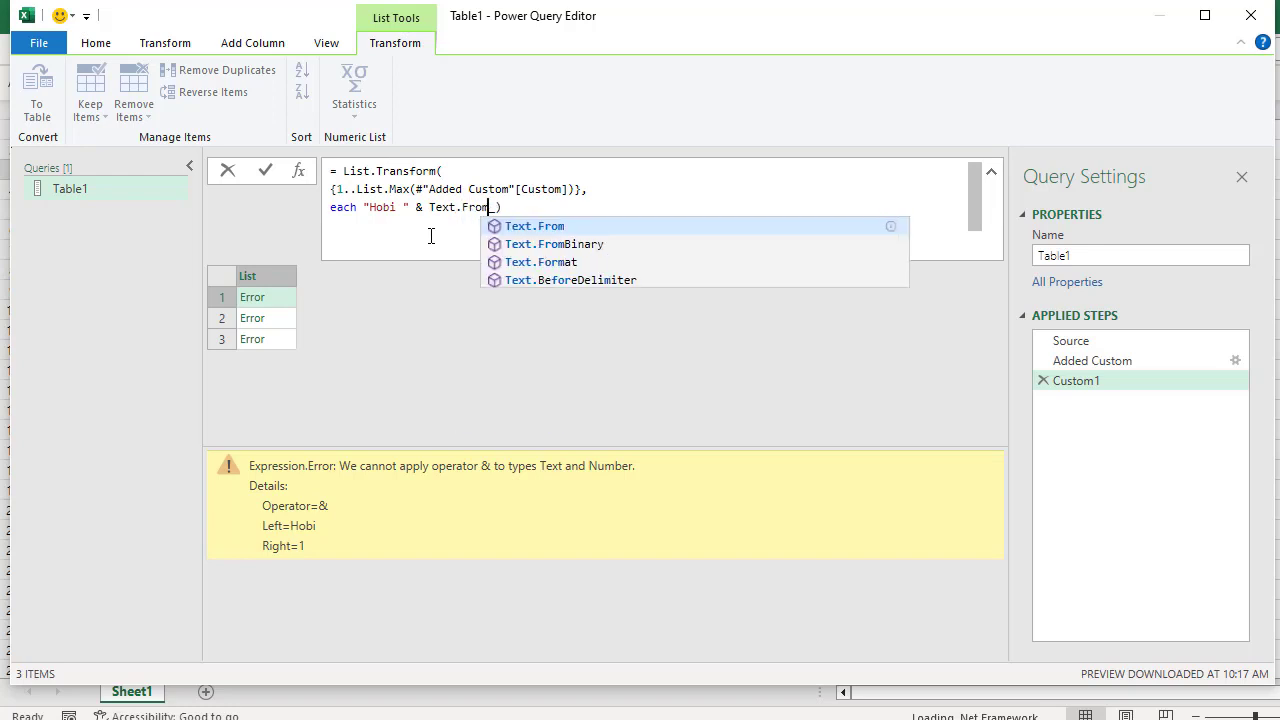
text(()
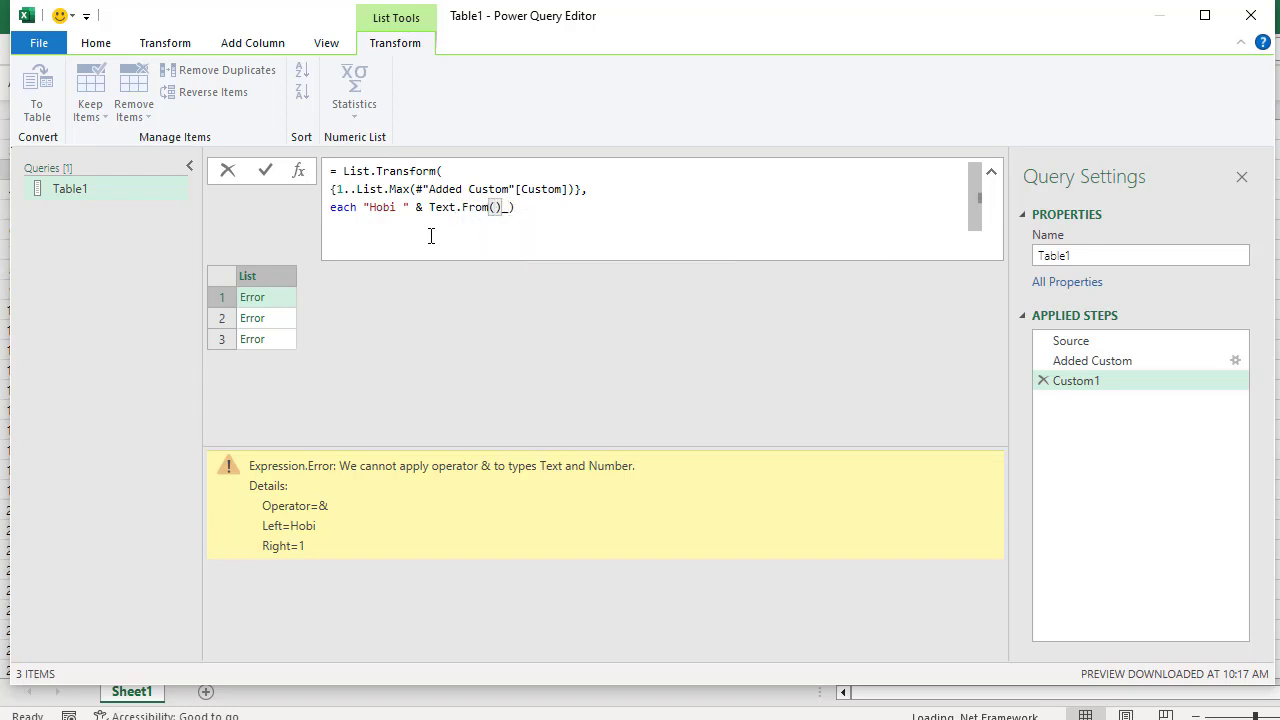
key(Delete)
key(BackSpace)
text(_))
key(Return)
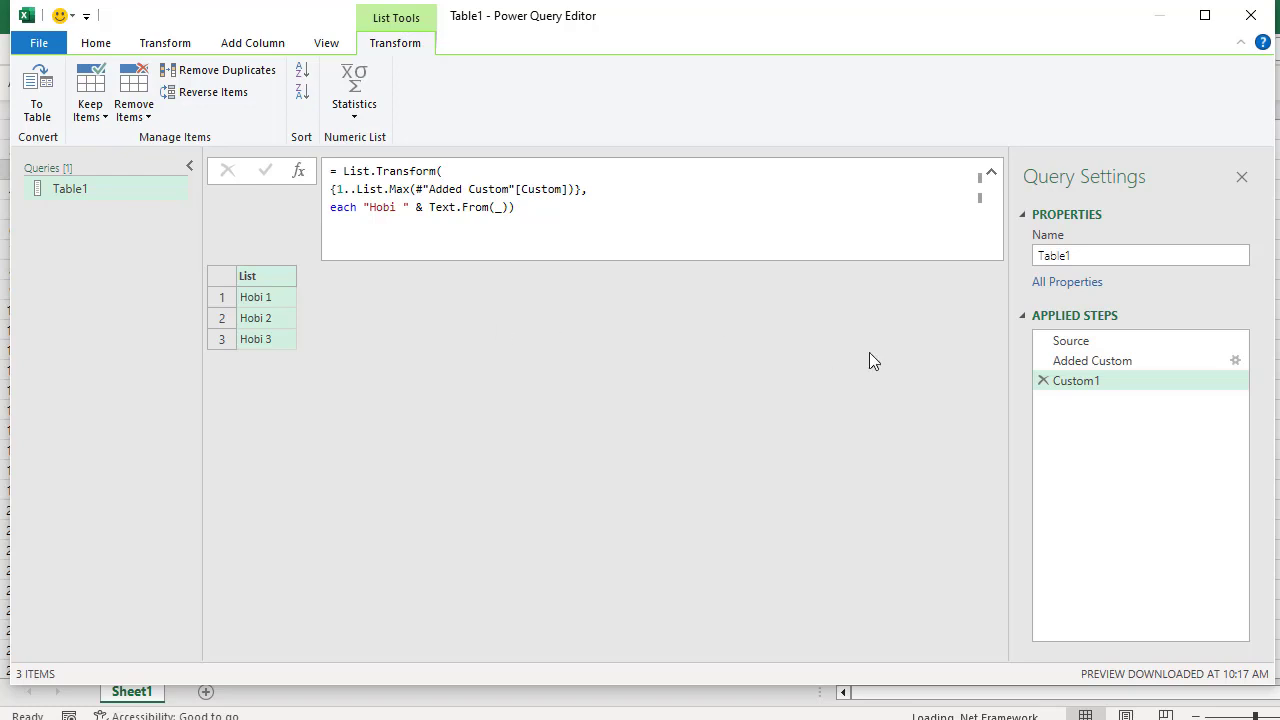
Step: Rename the Custom1 applied step as KolDinamis
click(1085, 385)
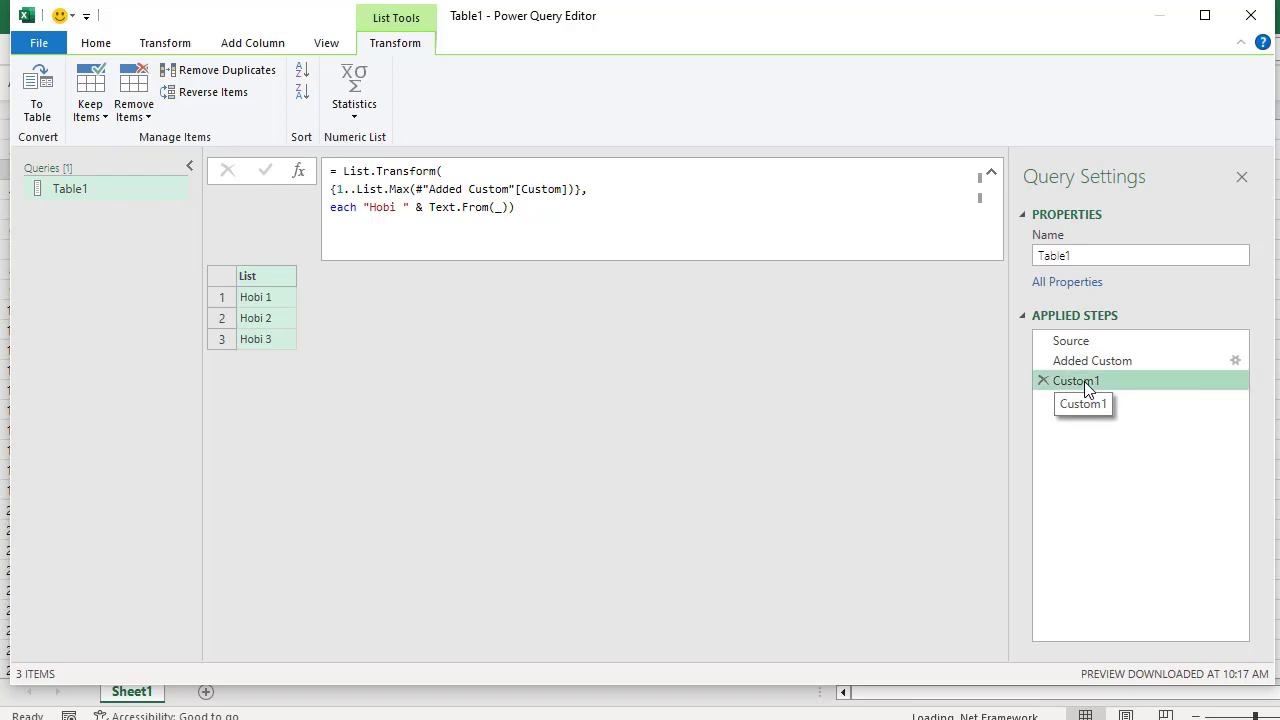
right_click(1085, 385)
click(1127, 430)
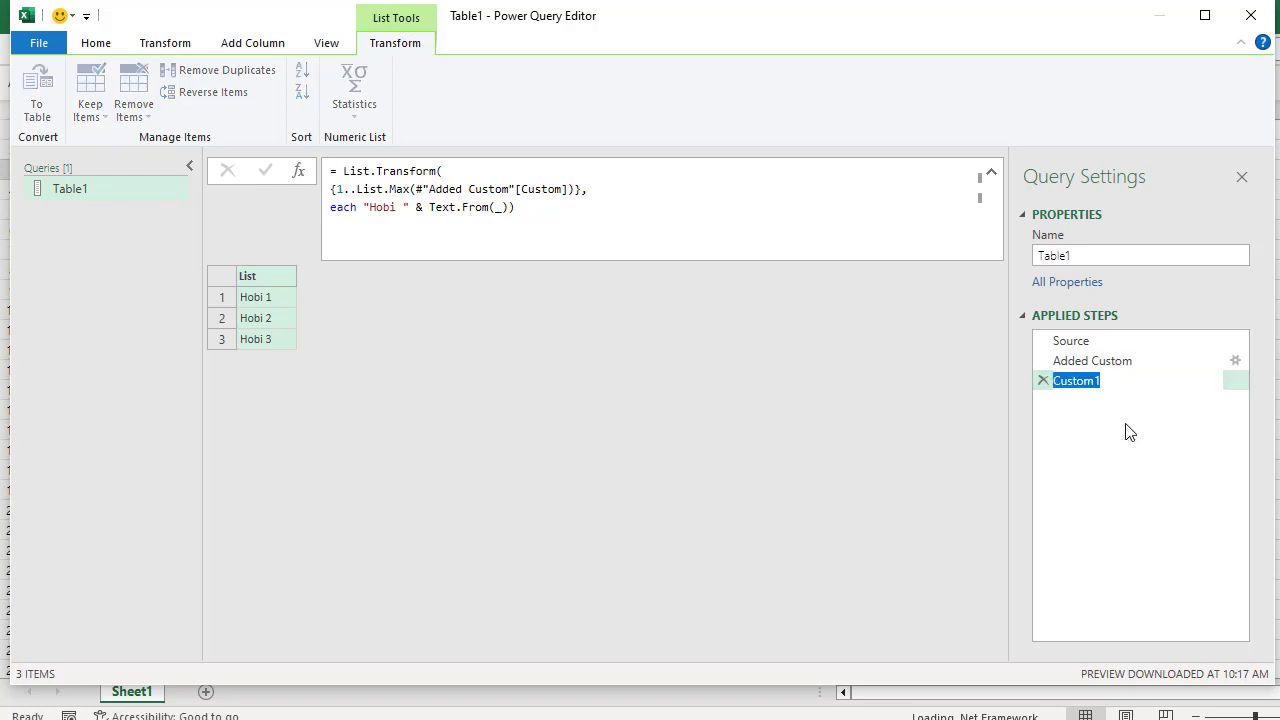
text(KolDinamis)
key(Return)
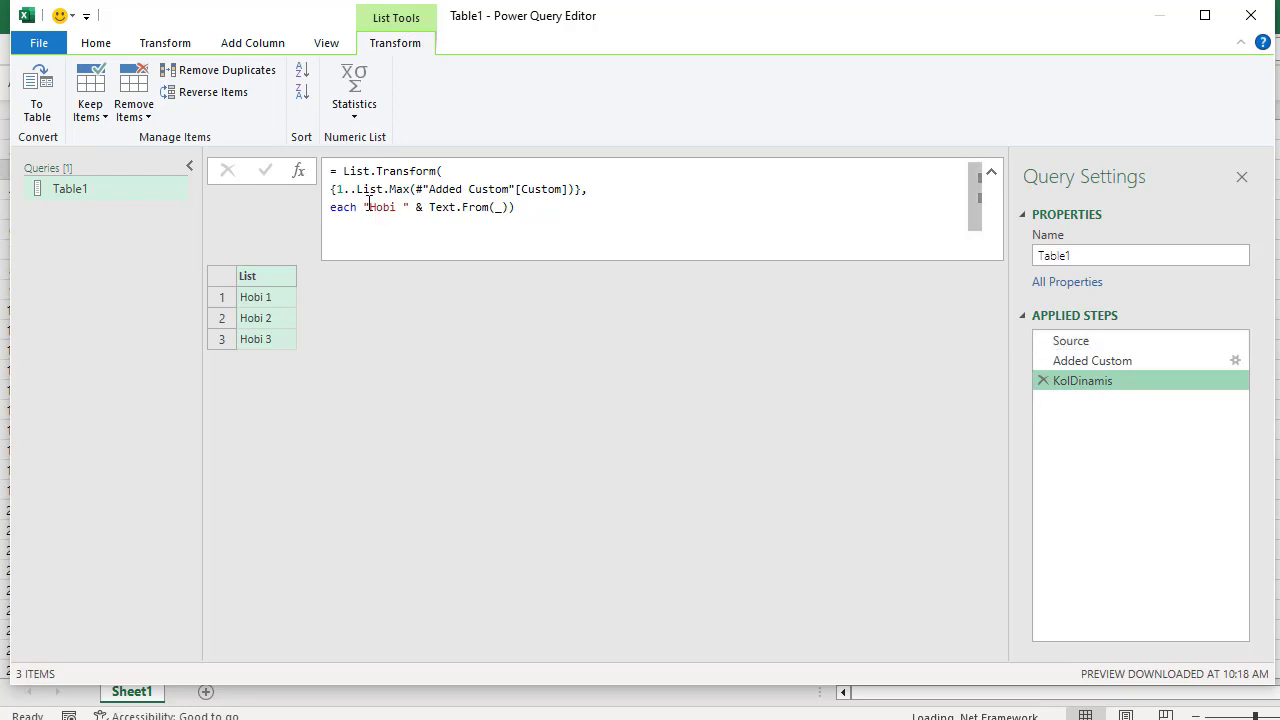
Step: Add a new custom step after KolDinamis and set its formula to = Source
click(299, 172)
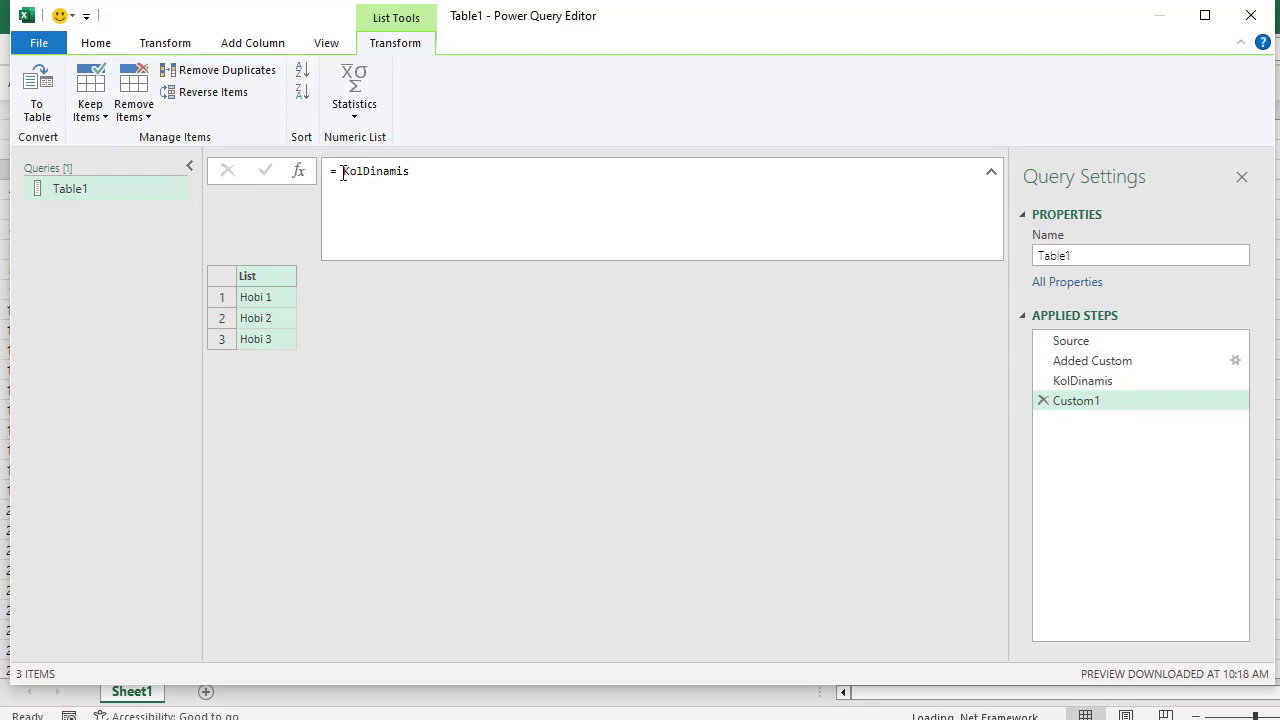
click(342, 173)
double_click(410, 176)
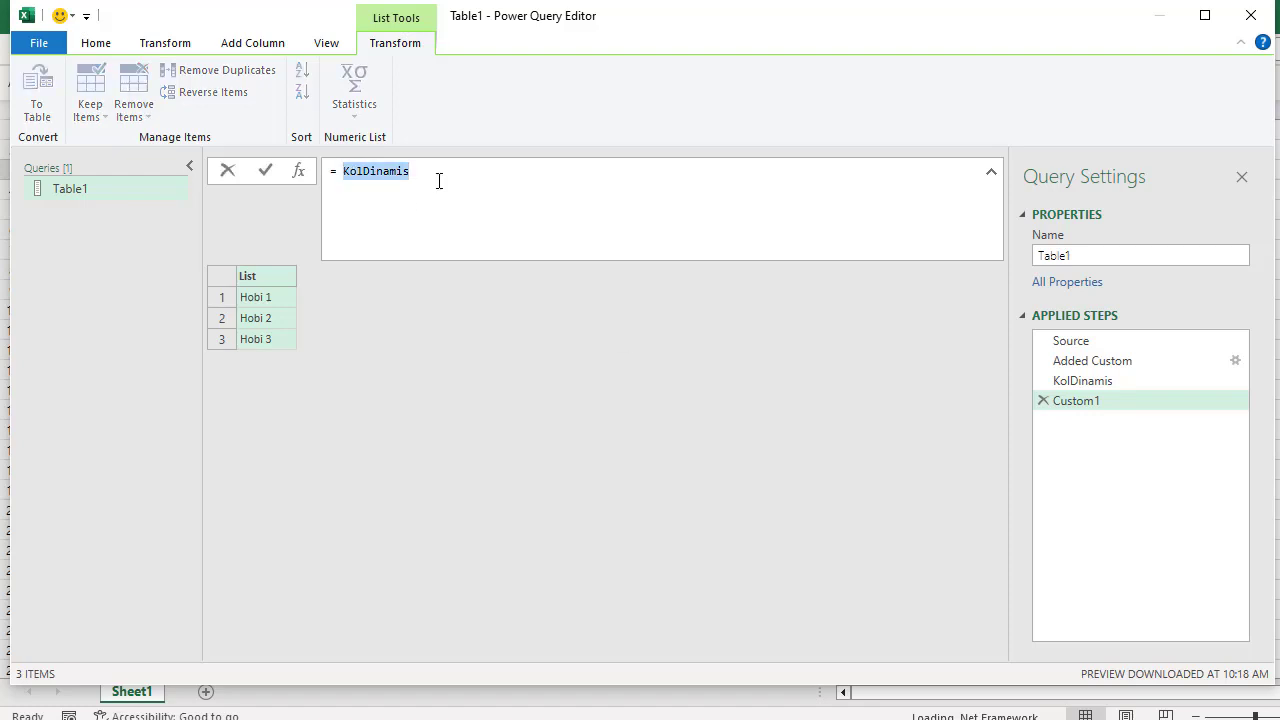
text(Source)
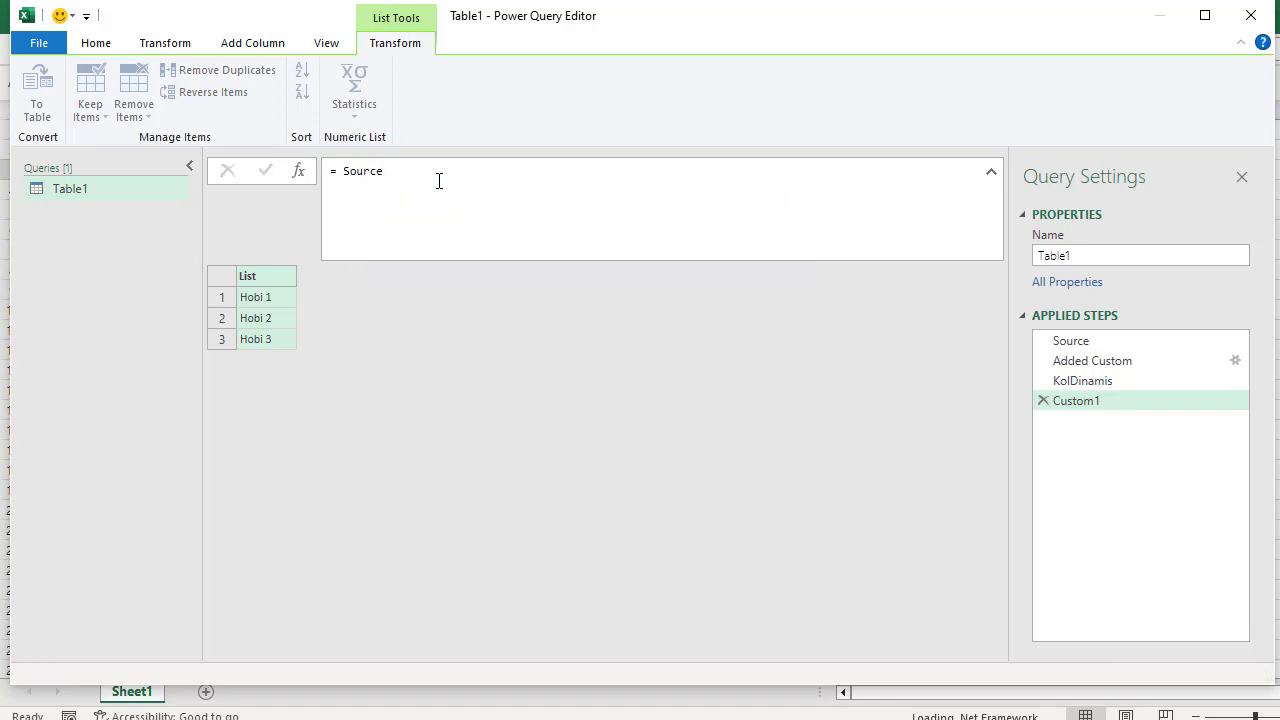
key(Return)
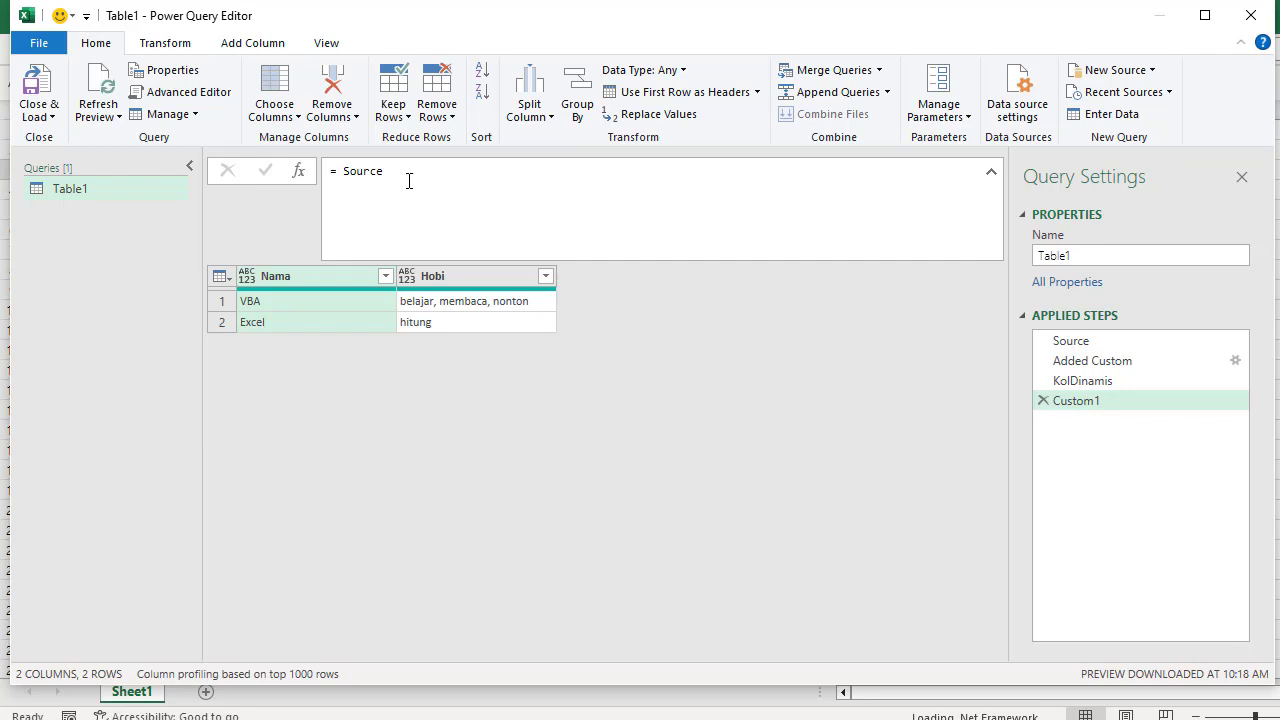
click(548, 118)
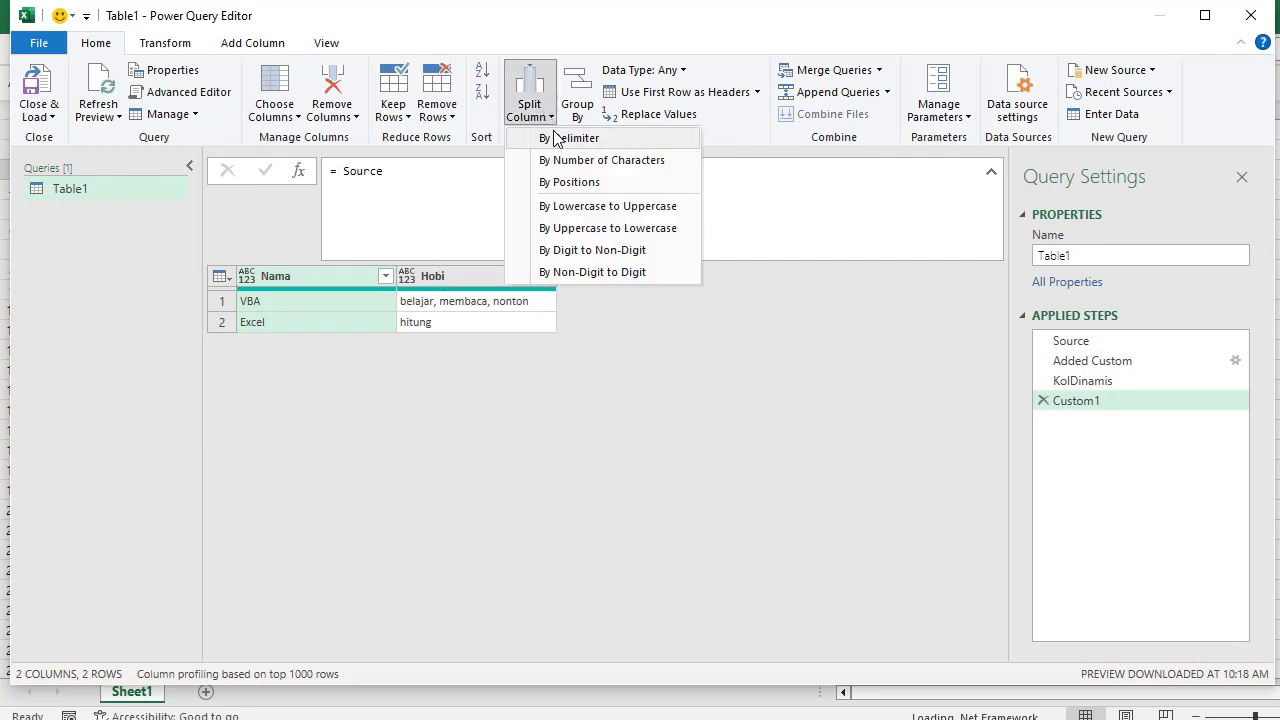
click(552, 137)
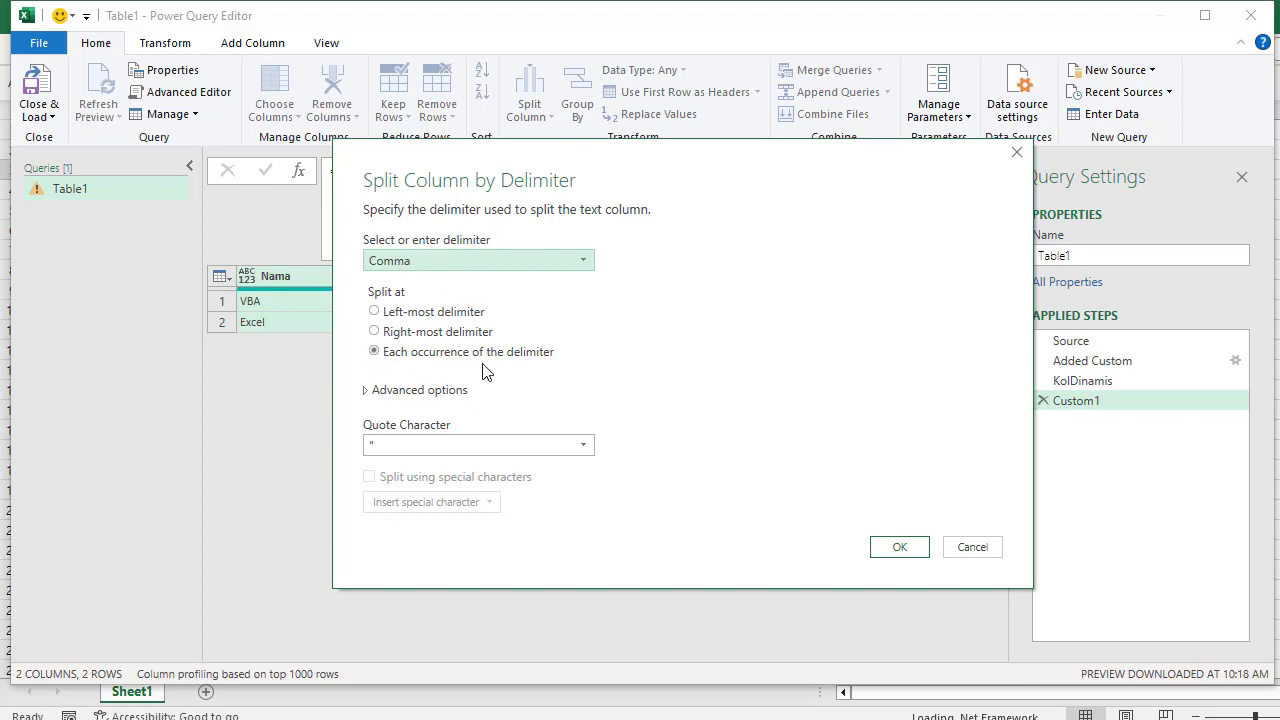
click(881, 548)
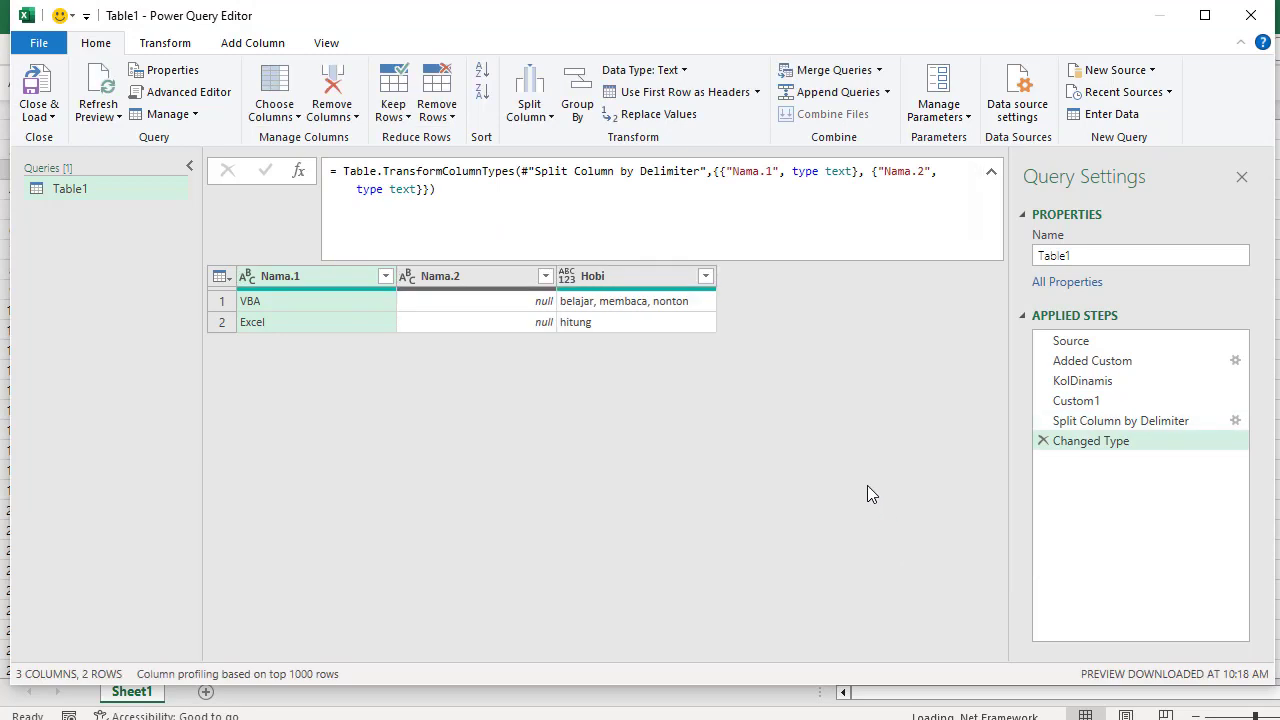
click(1043, 442)
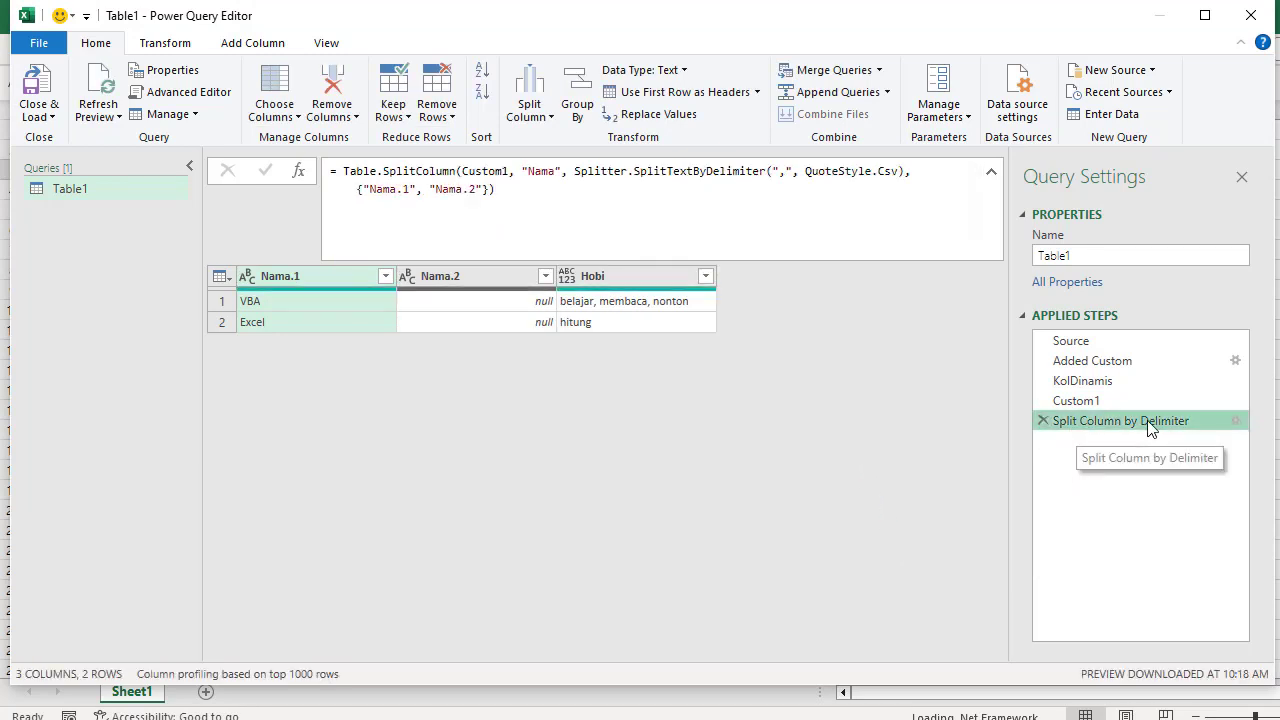
click(1043, 421)
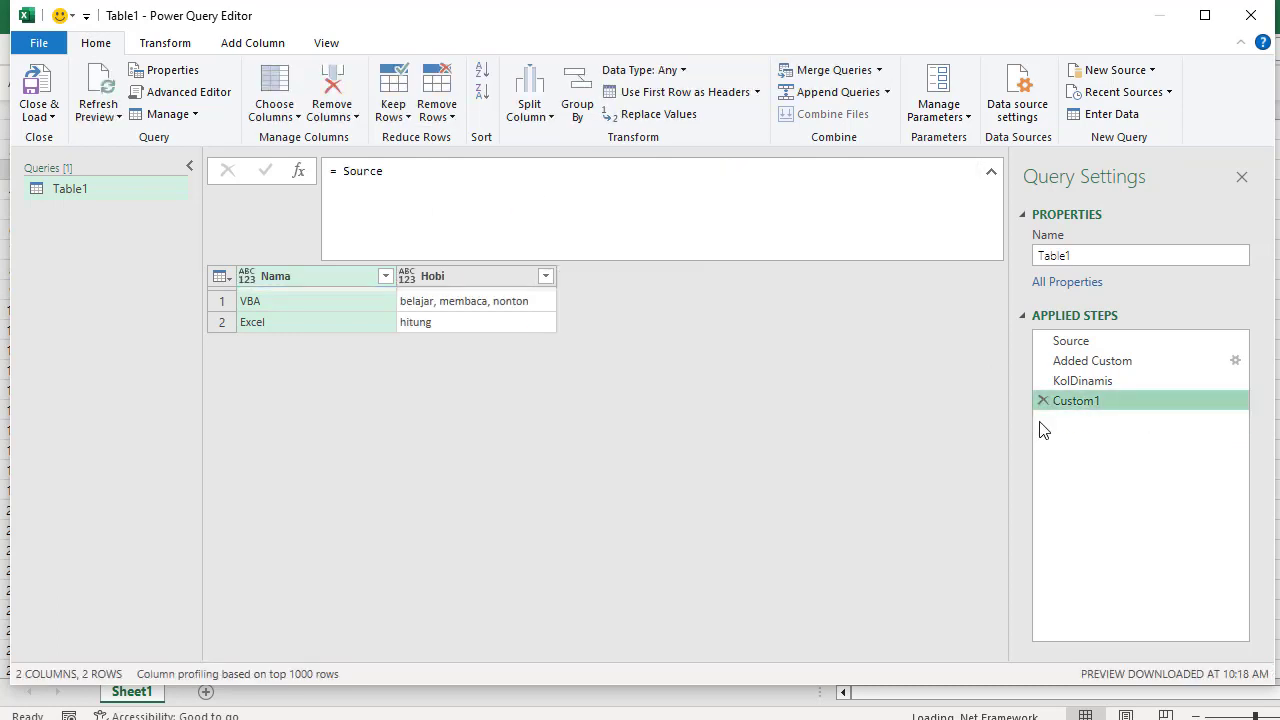
Step: Split the Hobi column by the comma delimiter at each occurrence of the delimiter
click(473, 278)
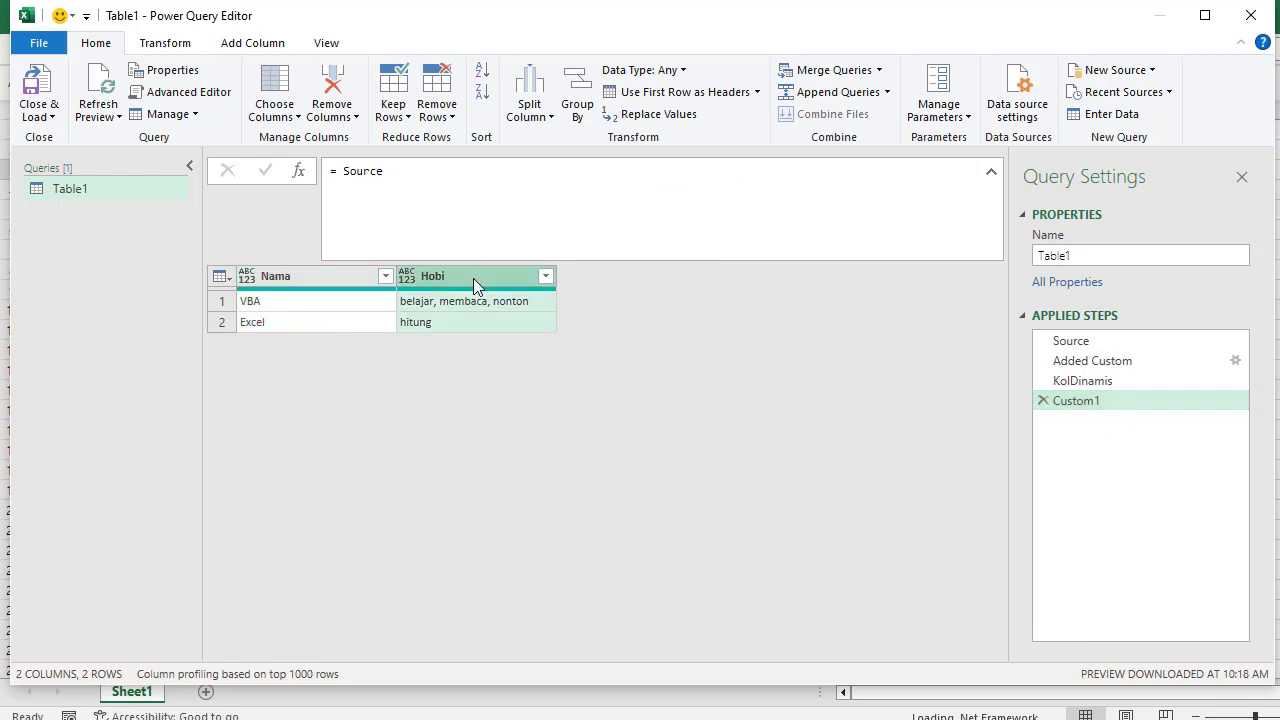
click(551, 118)
click(571, 137)
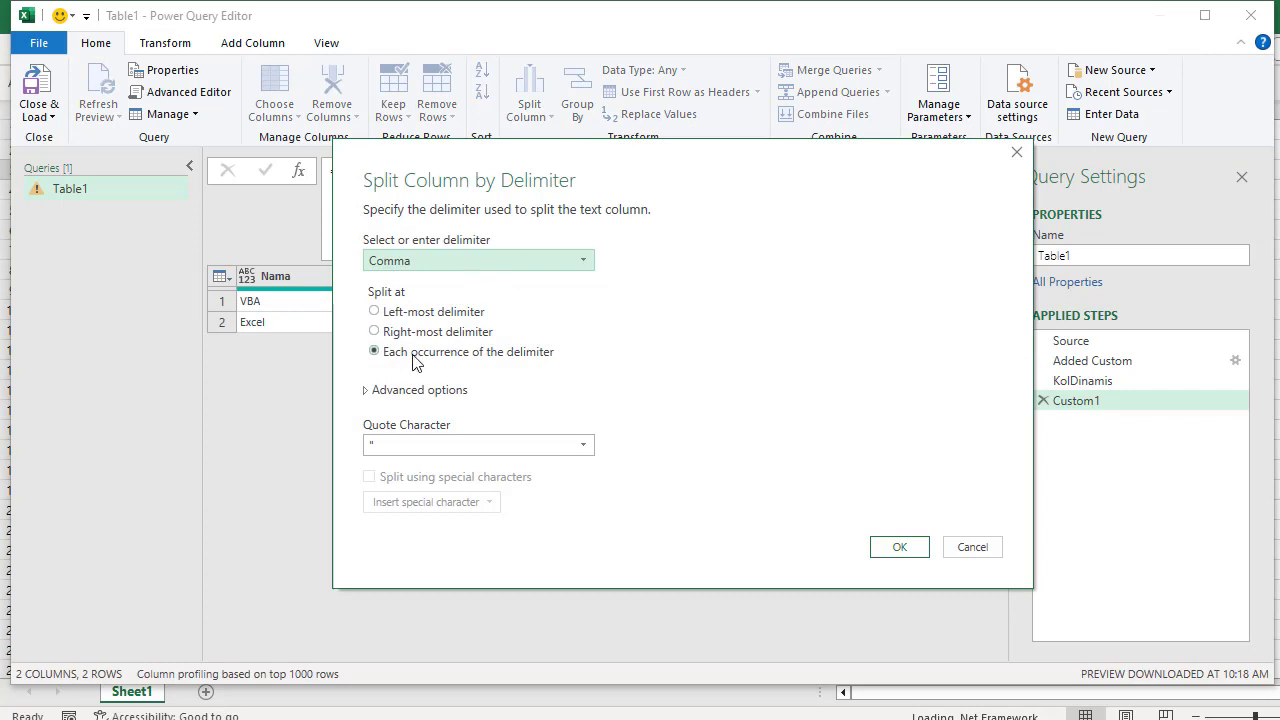
click(900, 548)
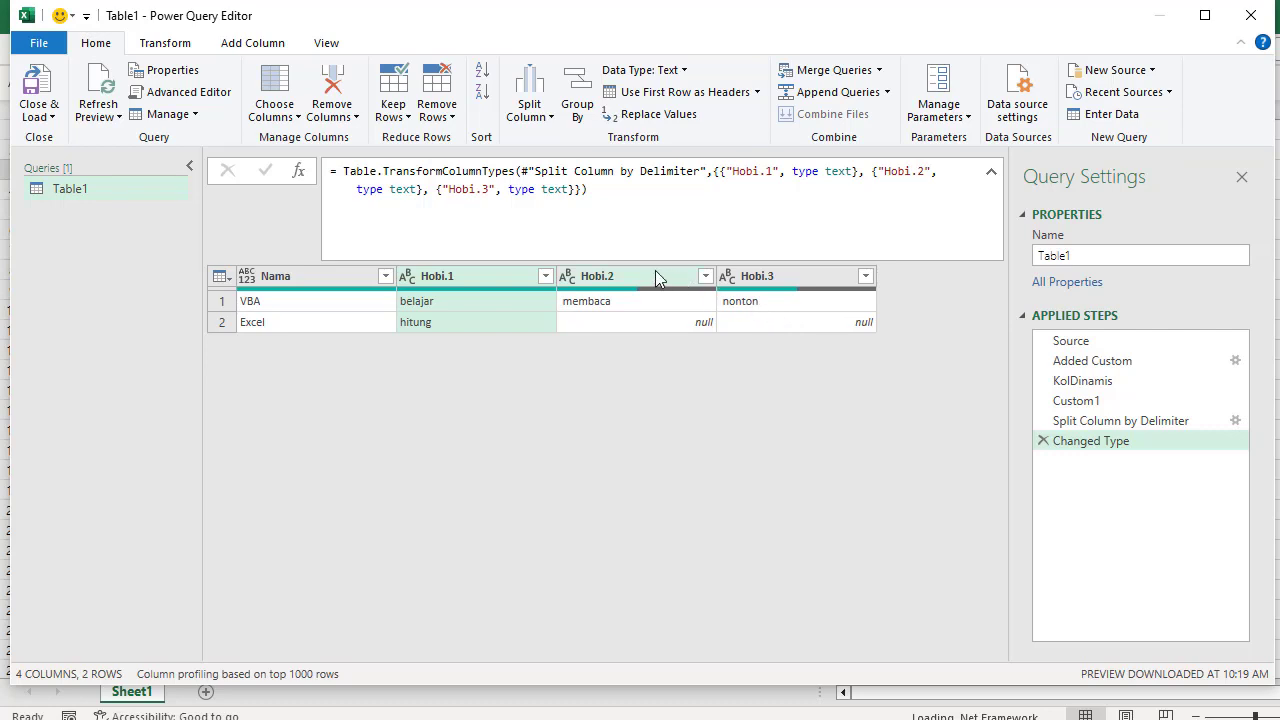
Step: Review the Source, Split Column by Delimiter and KolDinamis steps, and delete the Changed Type step
click(1066, 342)
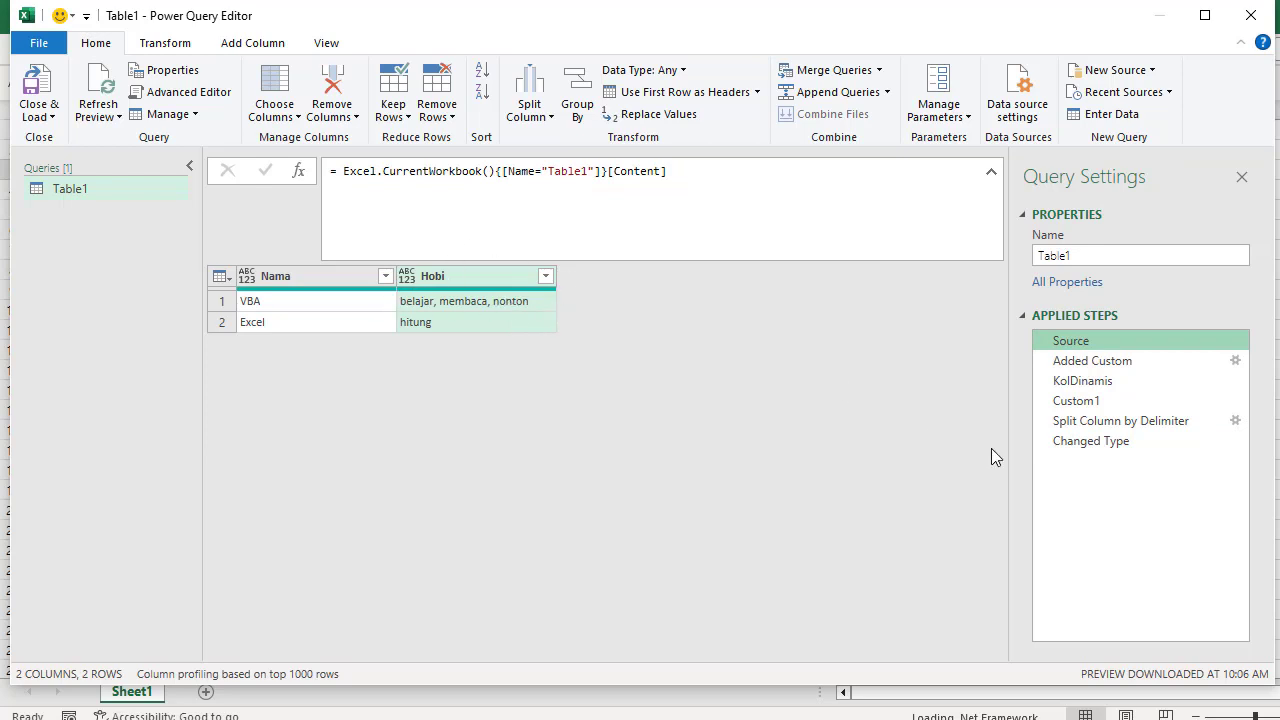
click(1096, 424)
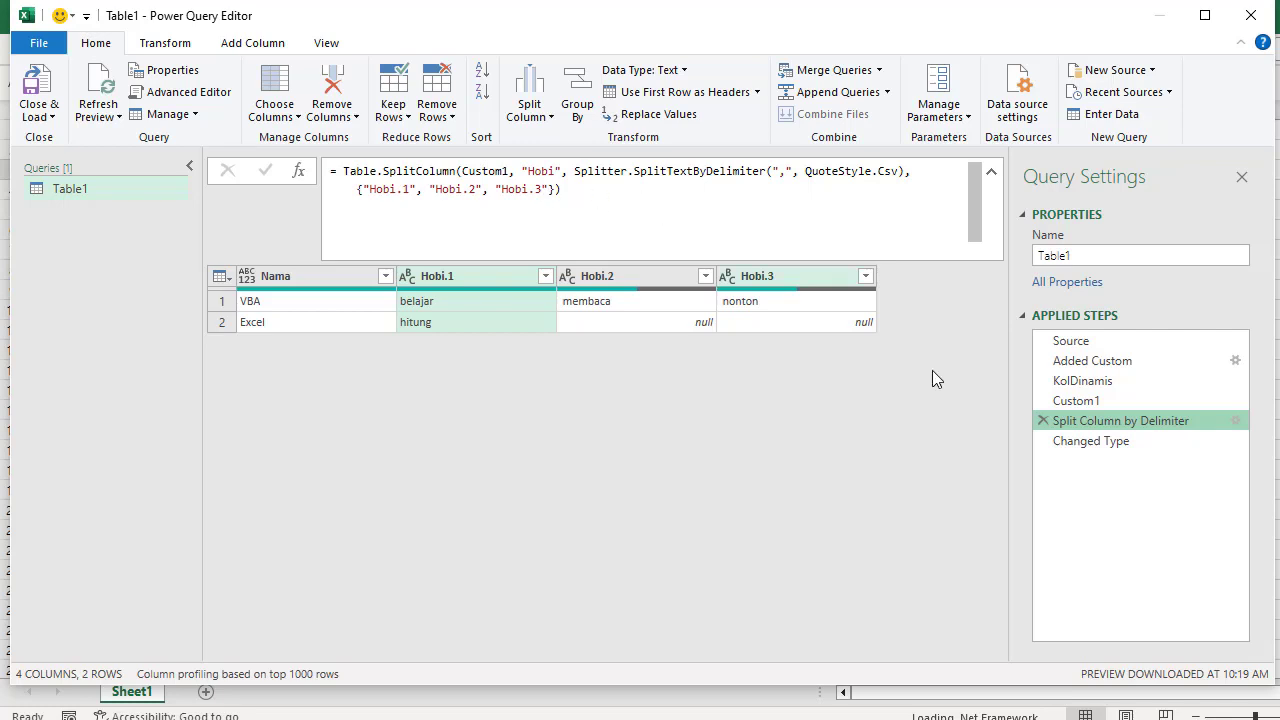
click(1105, 386)
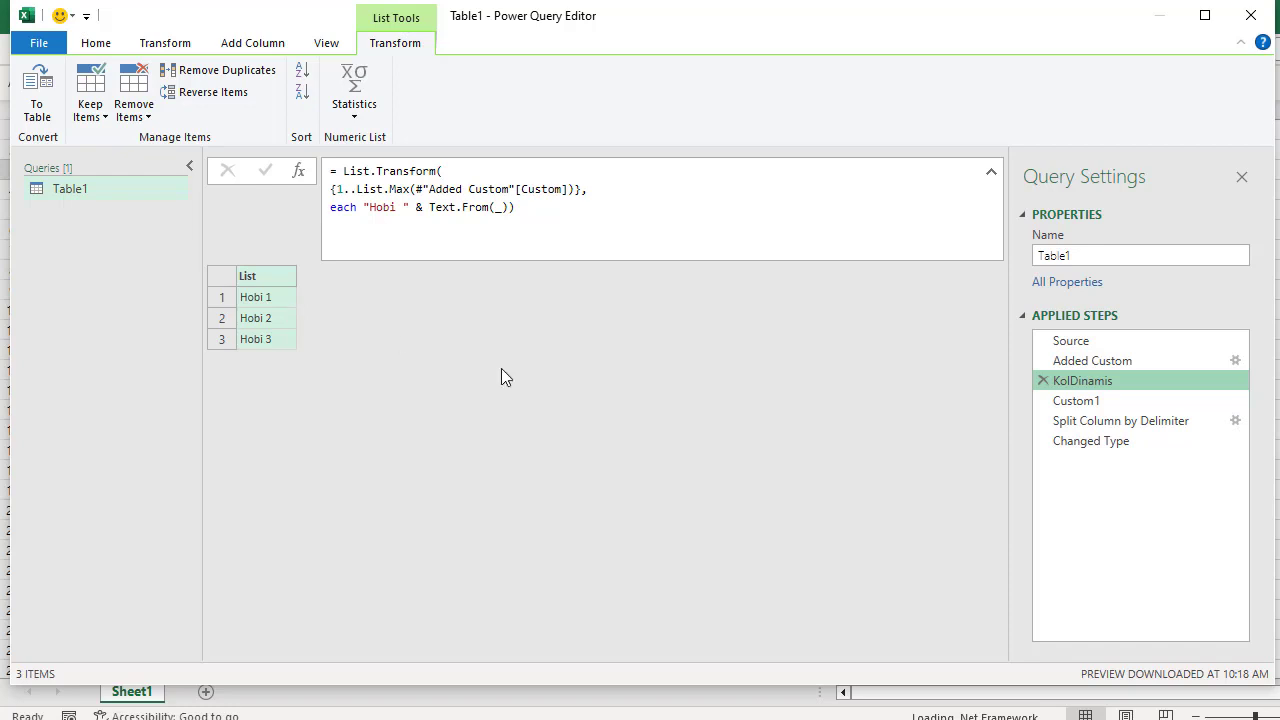
click(1043, 440)
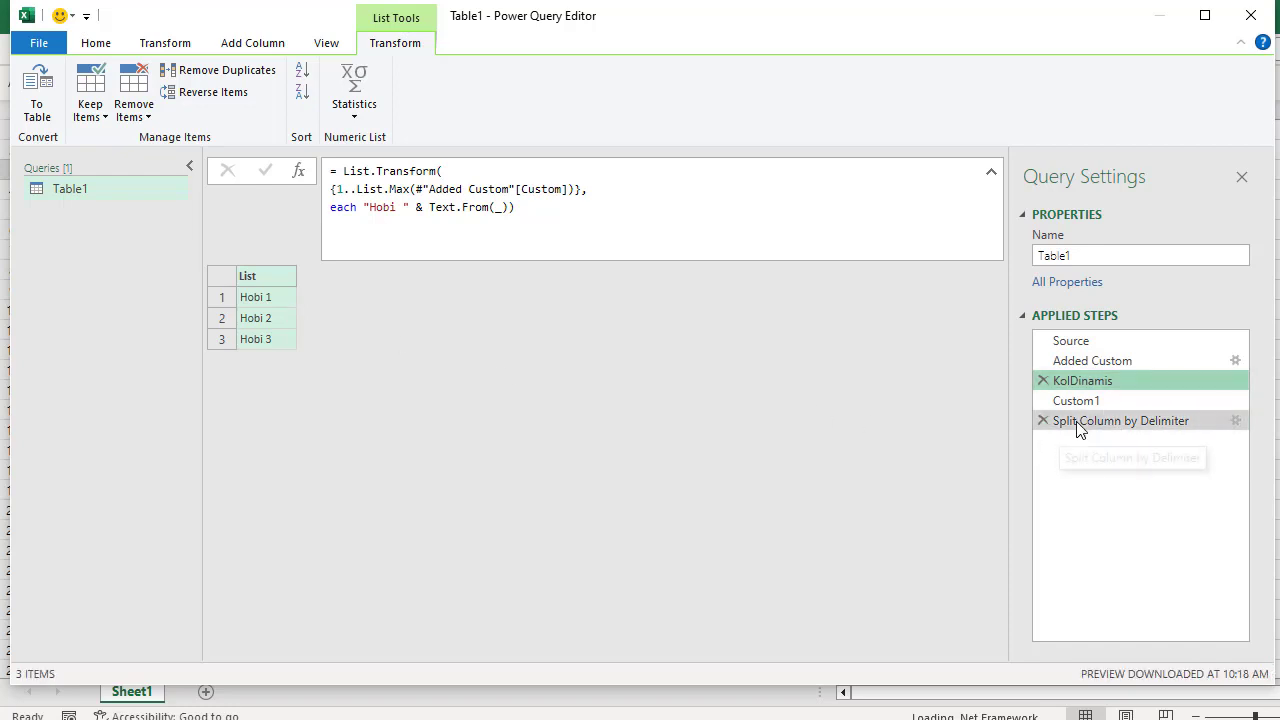
Step: Replace the hard-coded column name list in the Split Column by Delimiter formula with KolDinamis, and delete the Changed Type step that follows it
click(1080, 424)
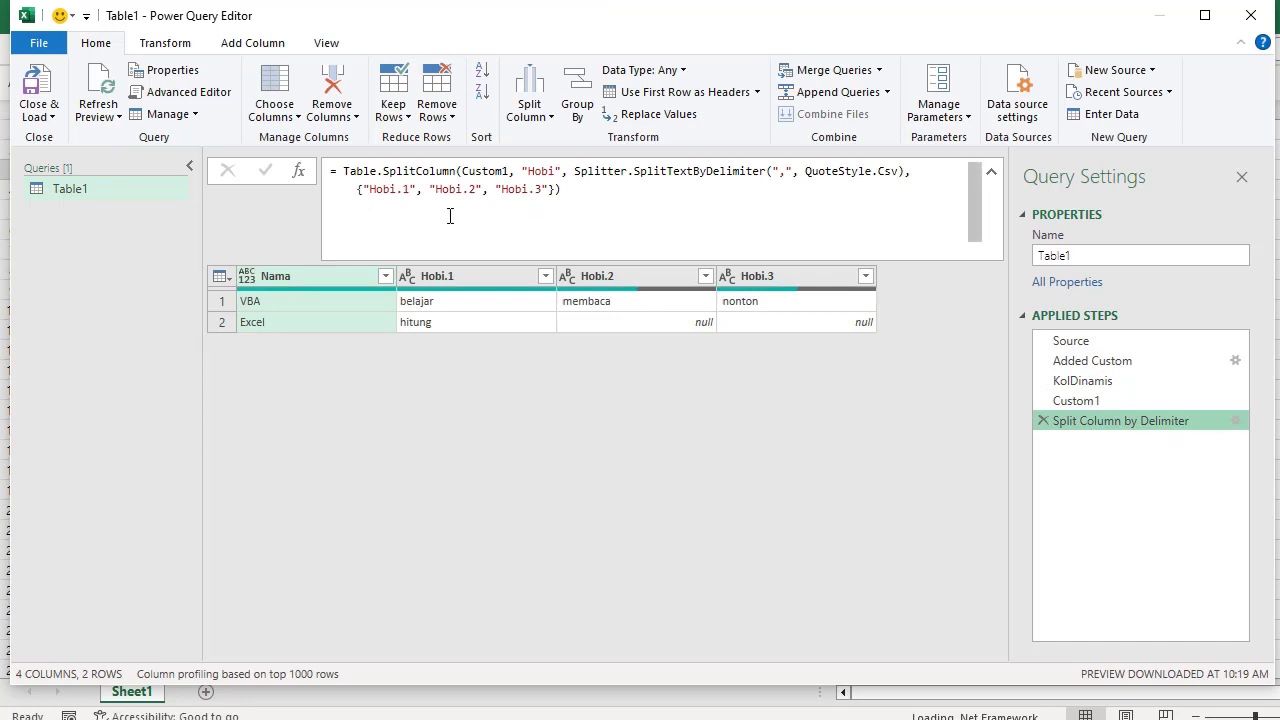
drag(360, 188, 555, 191)
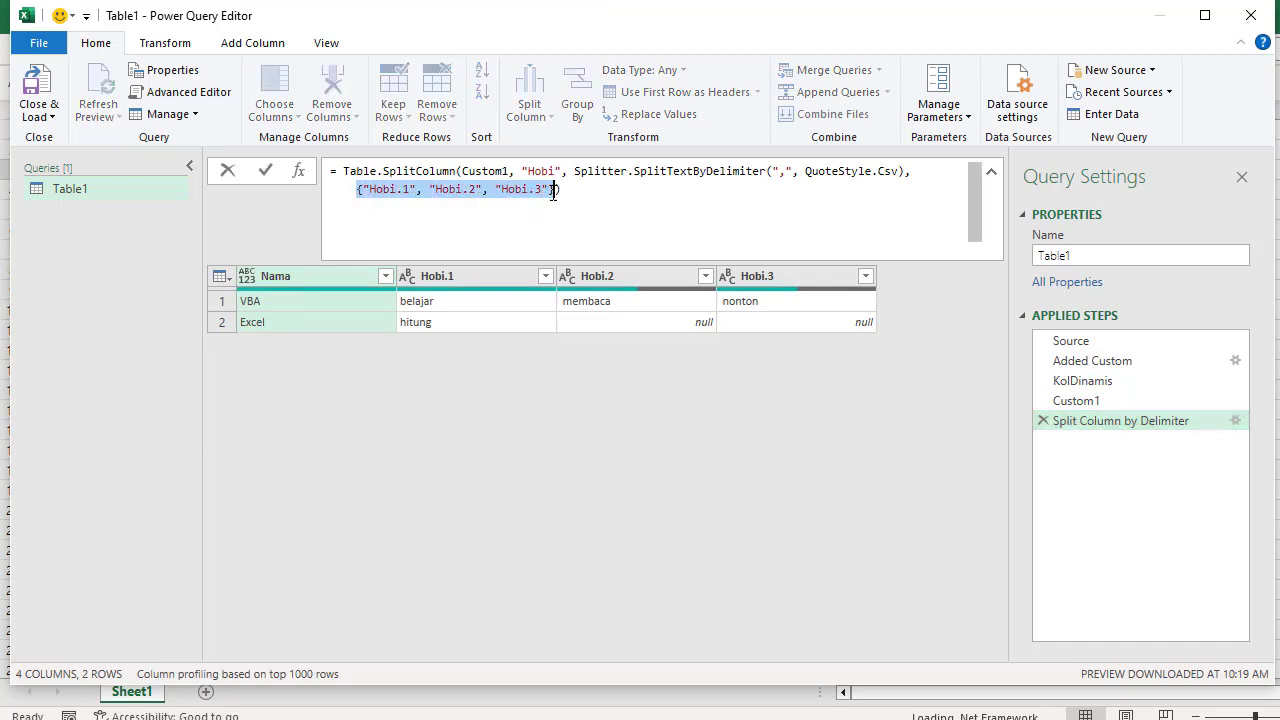
key(BackSpace)
text(Ko)
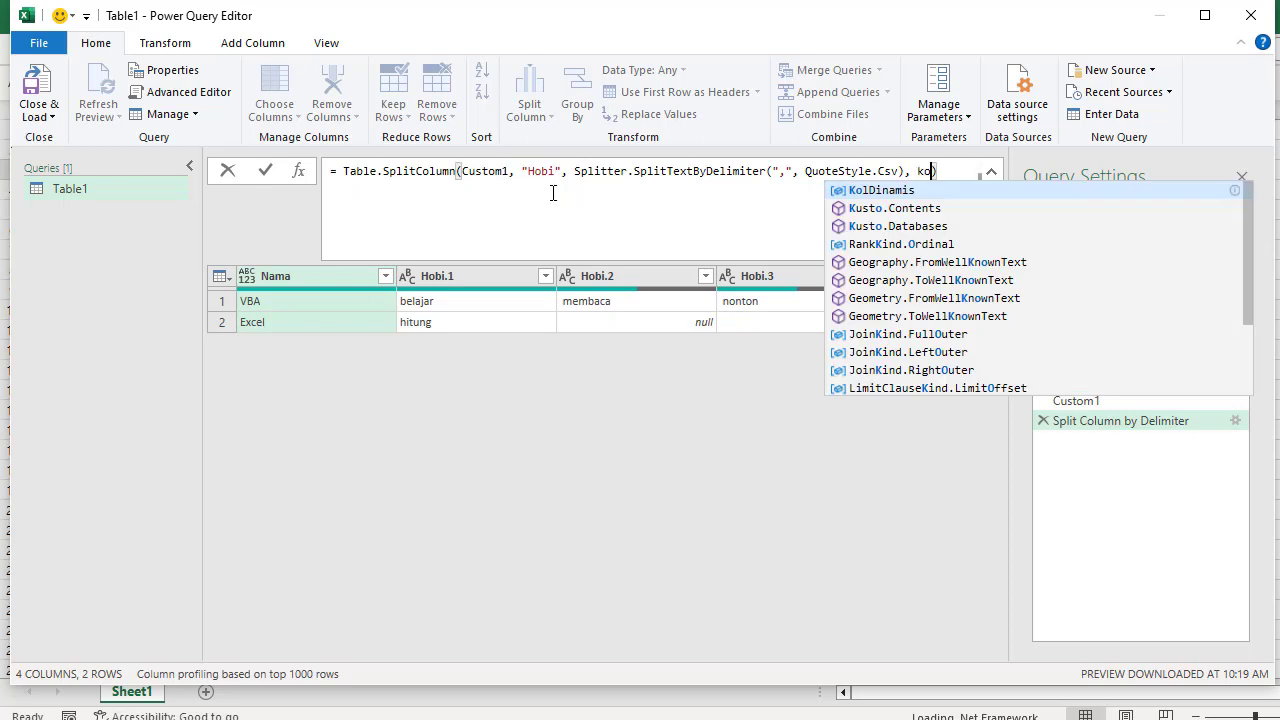
key(Tab)
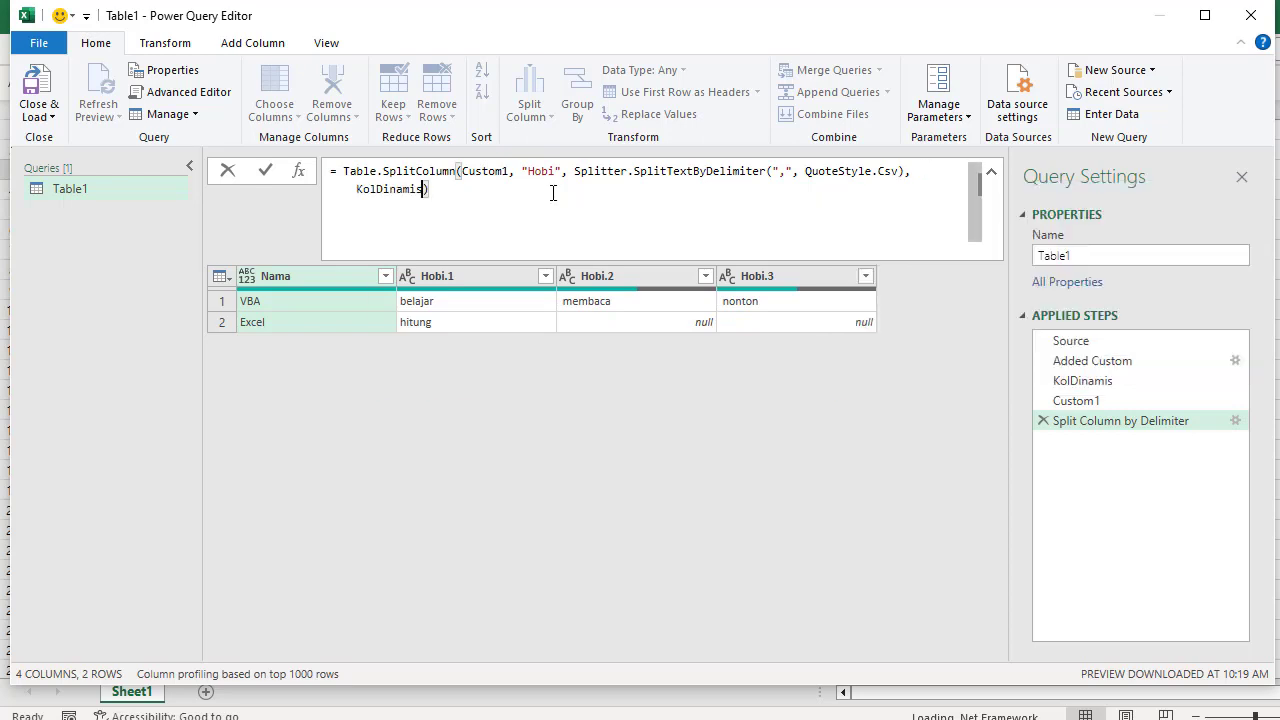
key(Return)
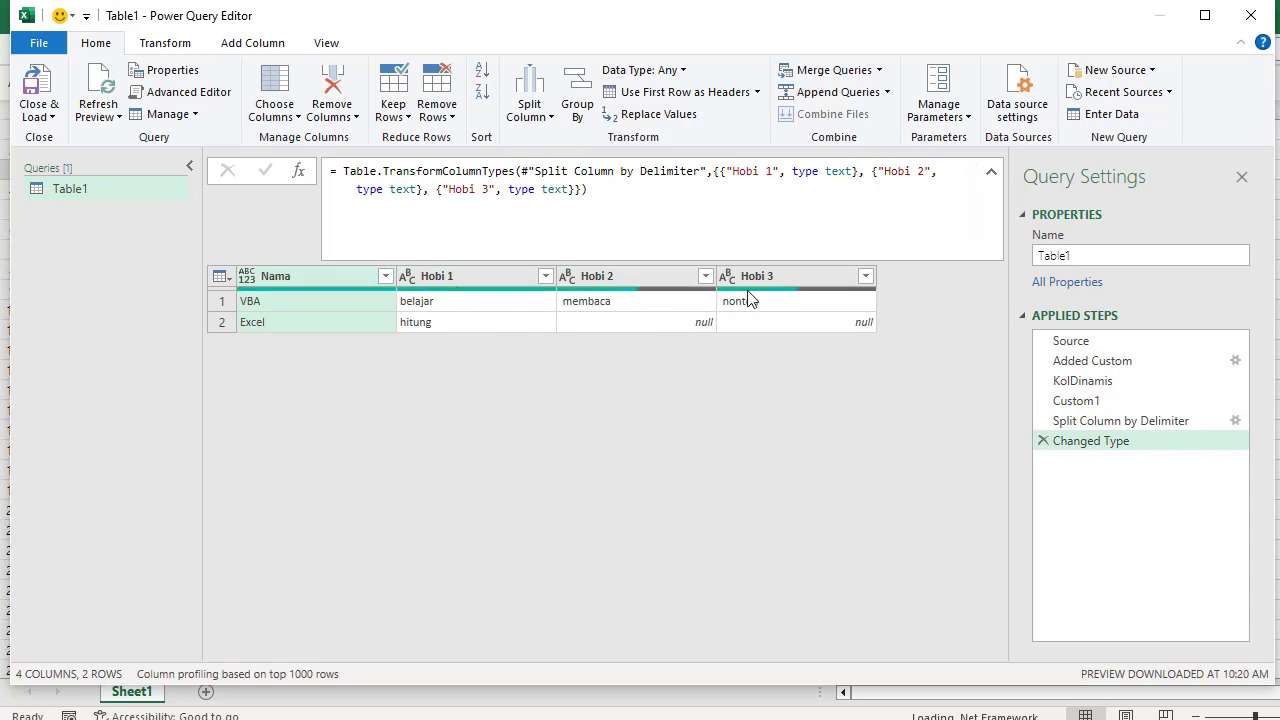
mouse_move(762, 292)
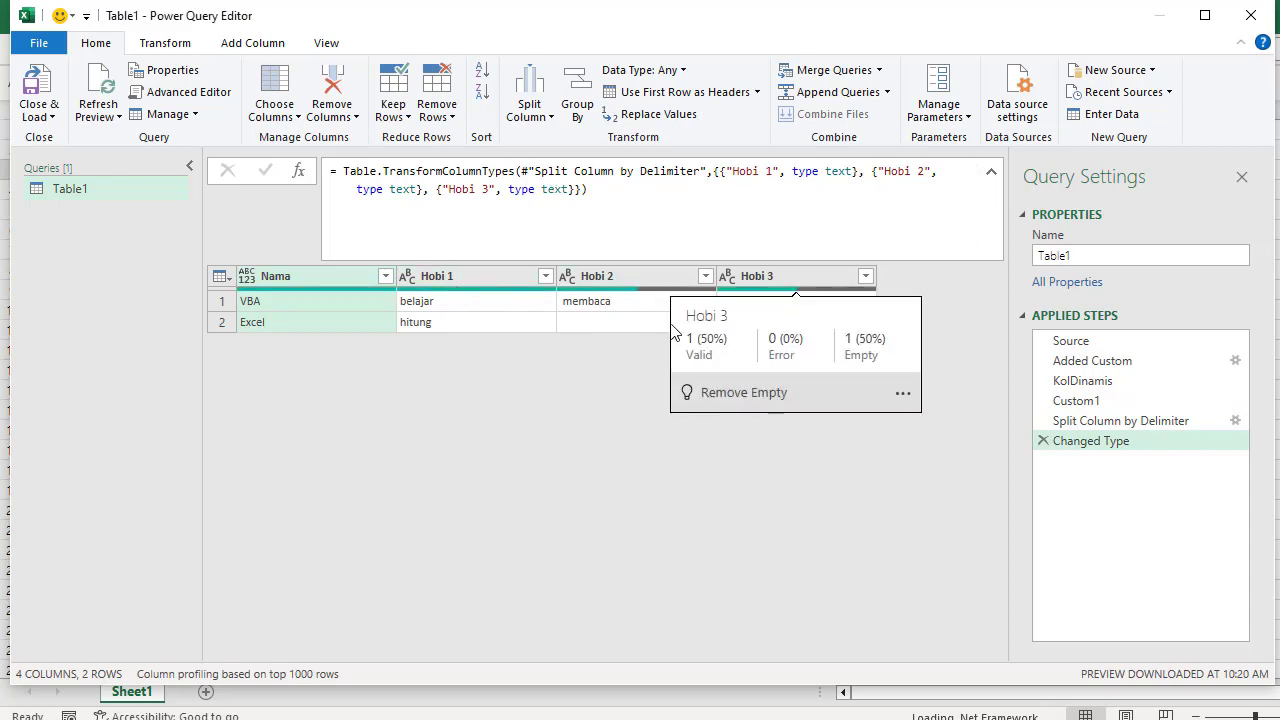
click(1043, 441)
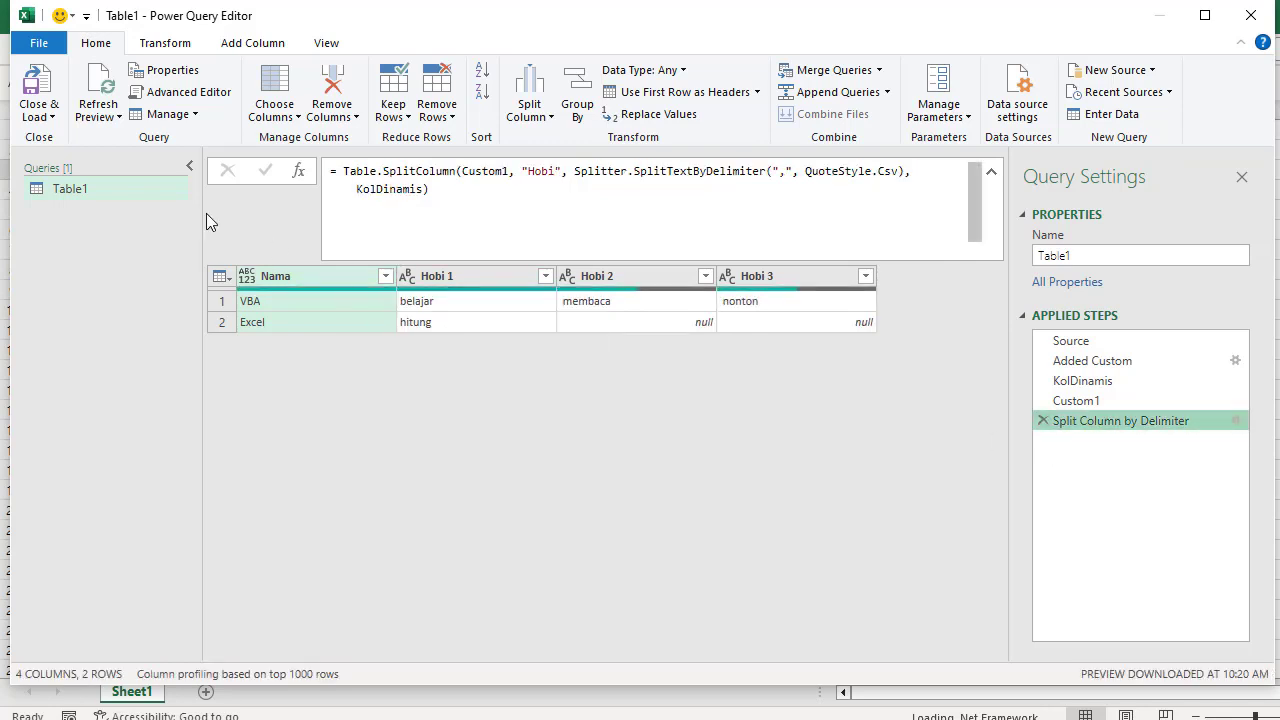
Step: Close the query editor and load the query as a table into the existing worksheet at cell B9
click(52, 118)
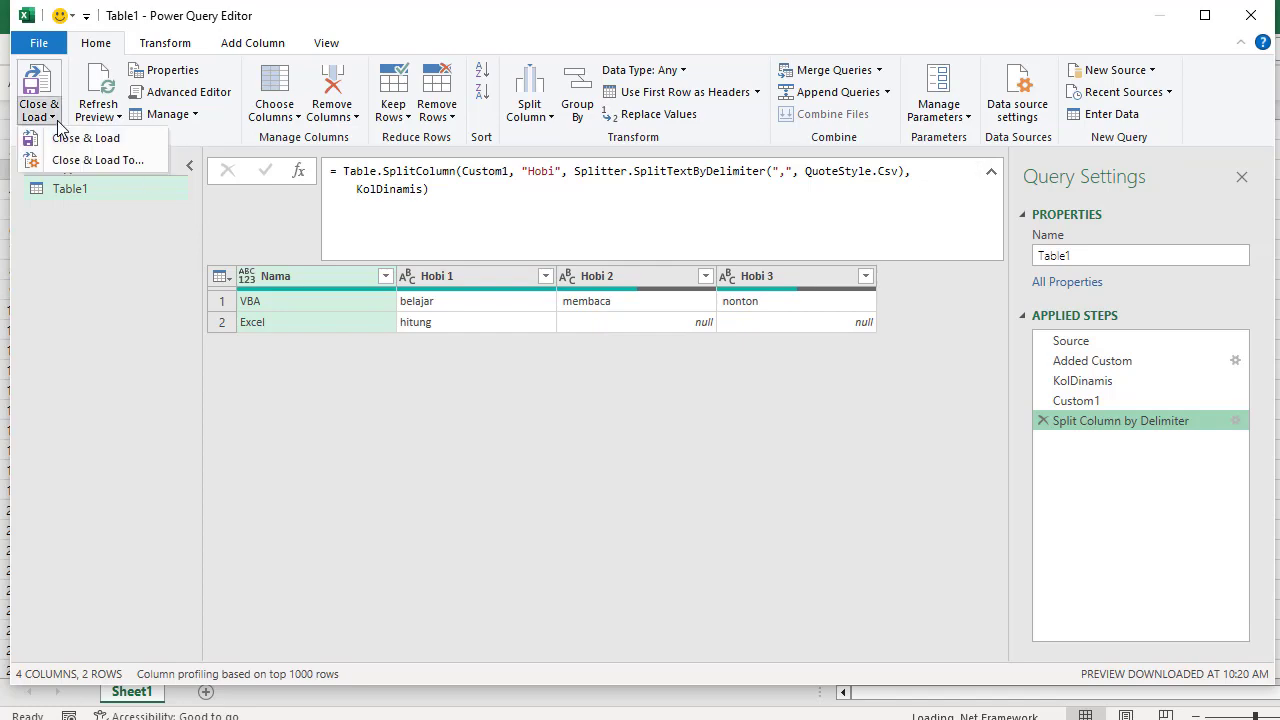
click(105, 161)
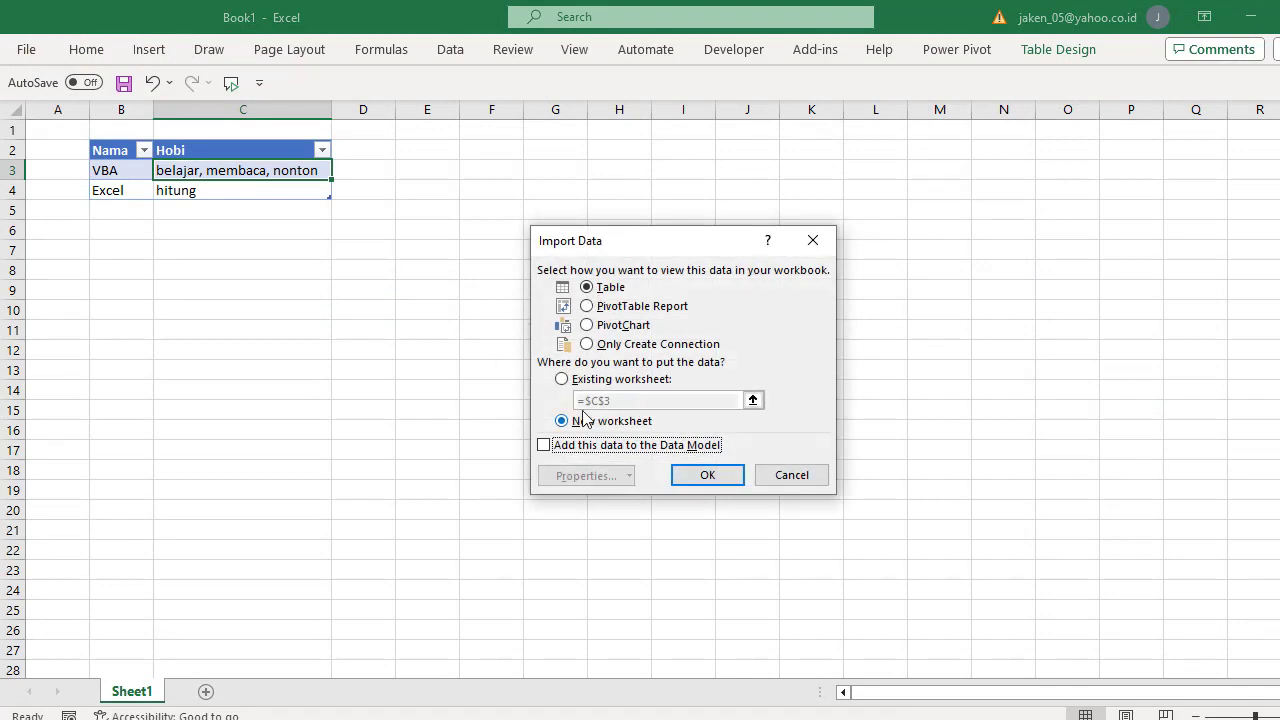
click(561, 380)
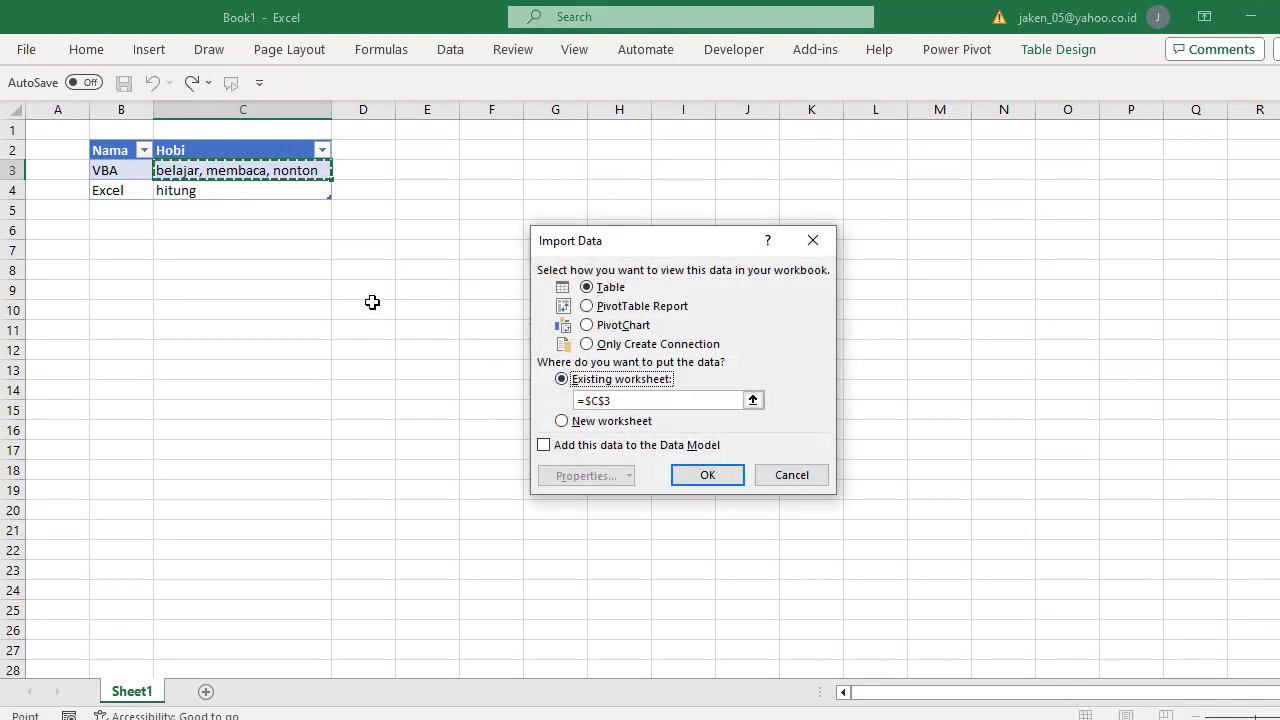
click(131, 290)
click(711, 478)
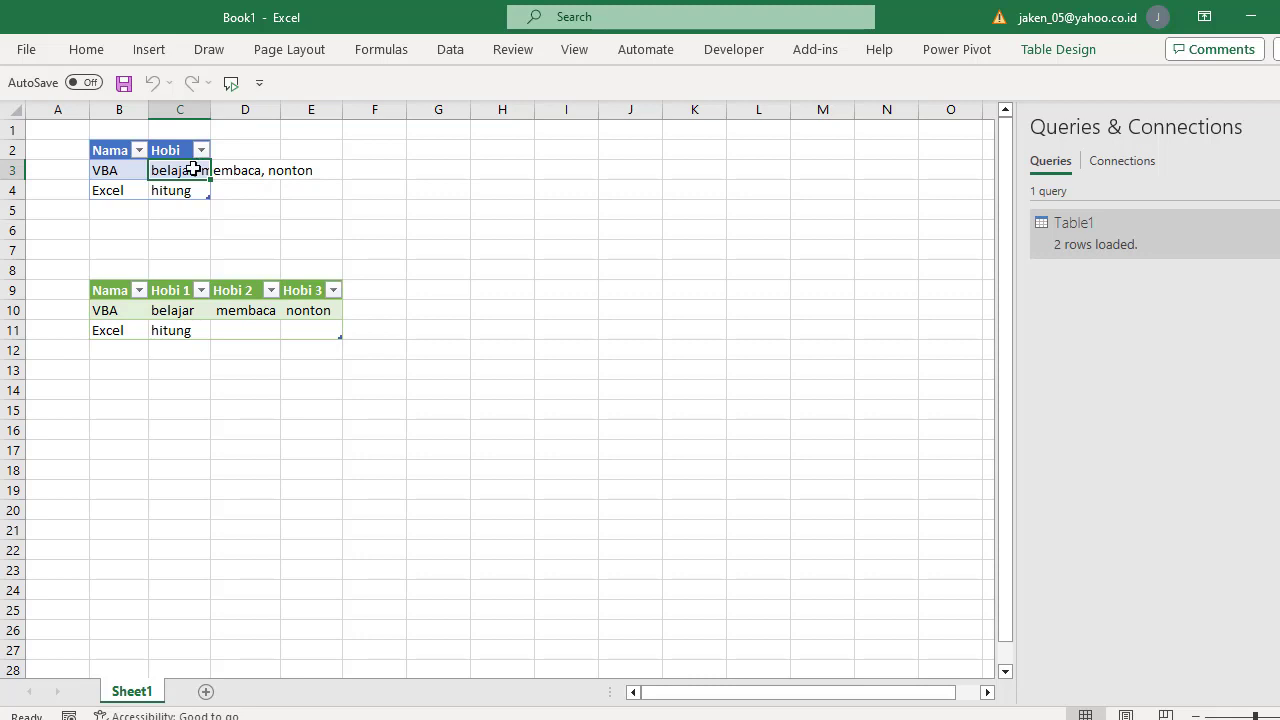
Step: Autofit column C and extend the VBA row's Hobi entry in C3 to belajar, membaca, nonton, lari, sembunyi
double_click(212, 110)
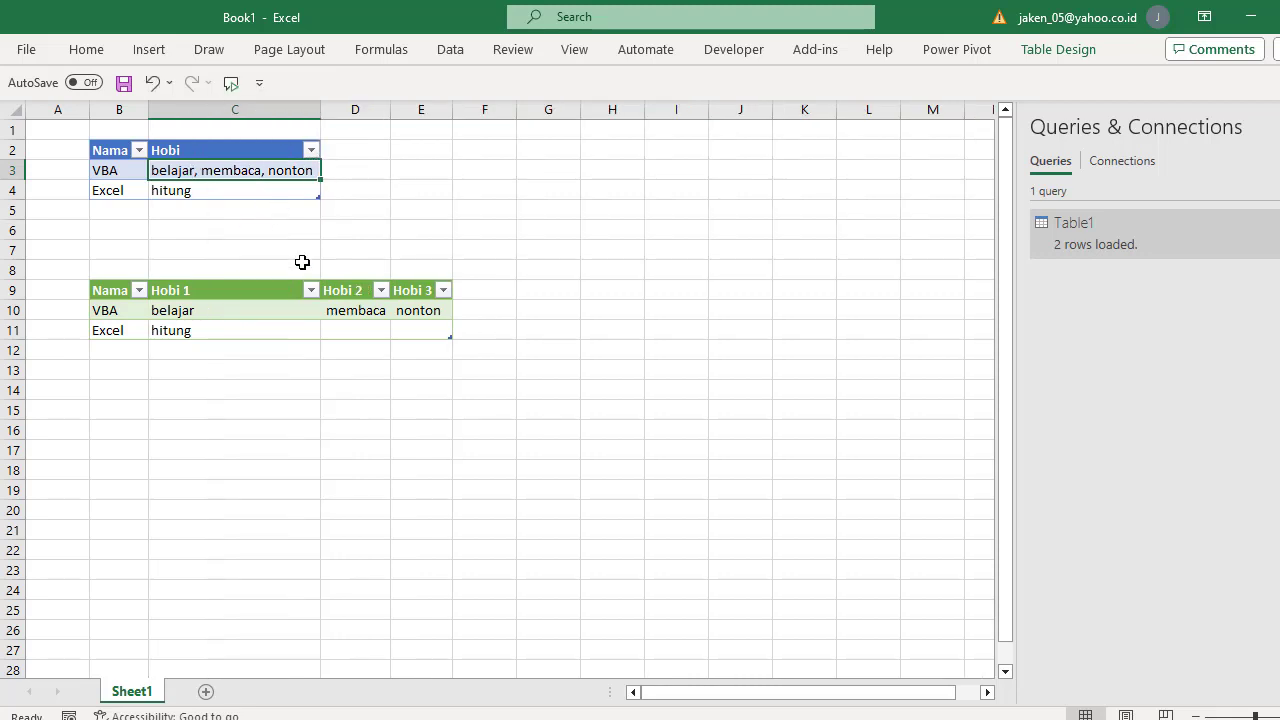
double_click(313, 172)
text(, lari)
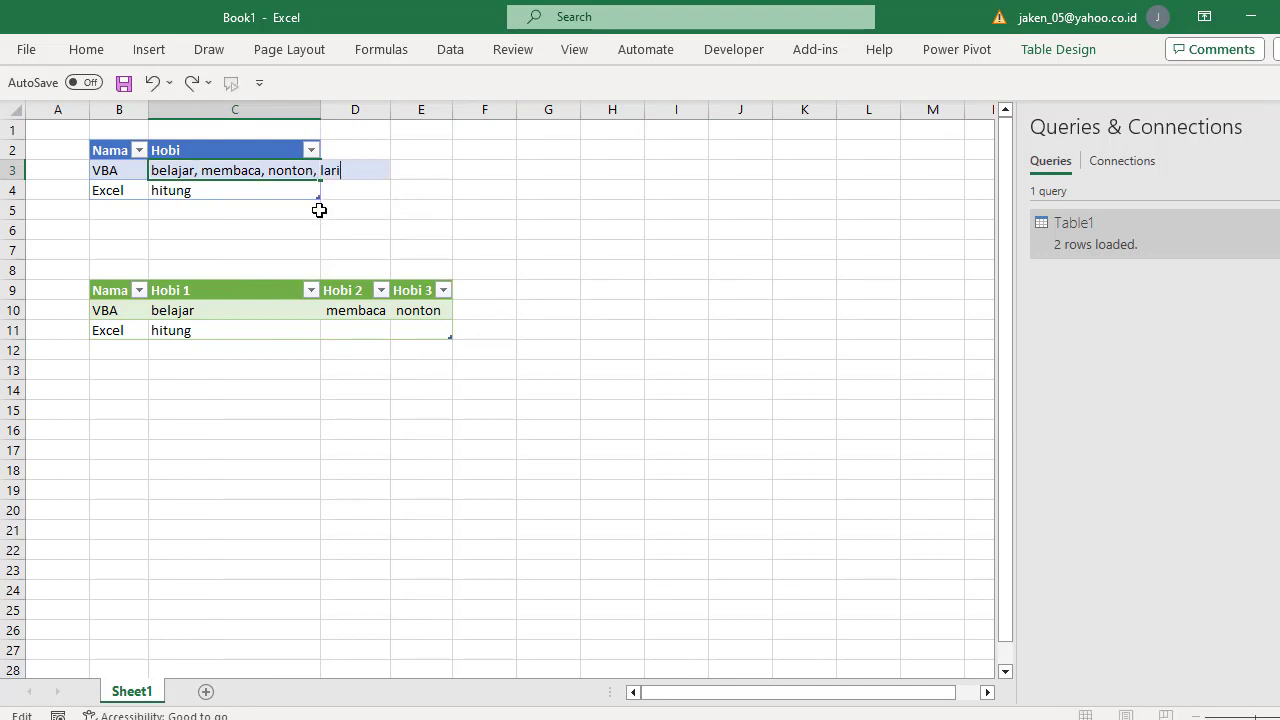
text(, sembunyi)
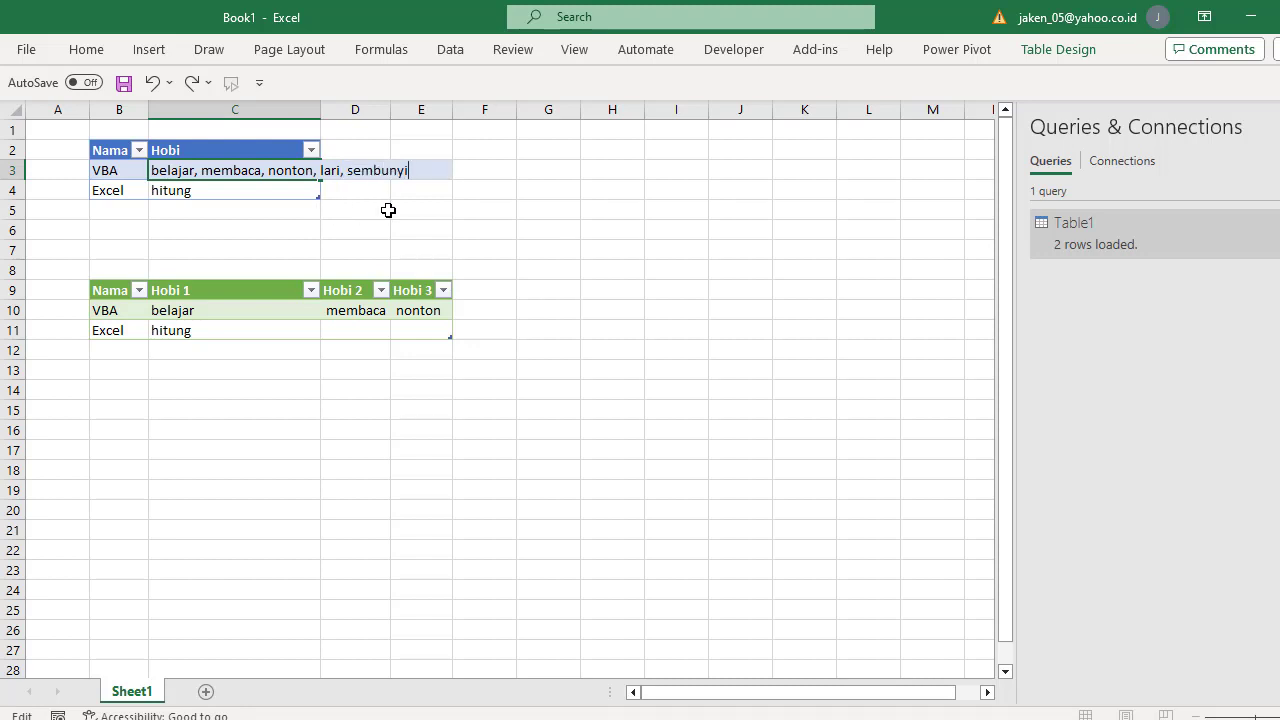
key(Return)
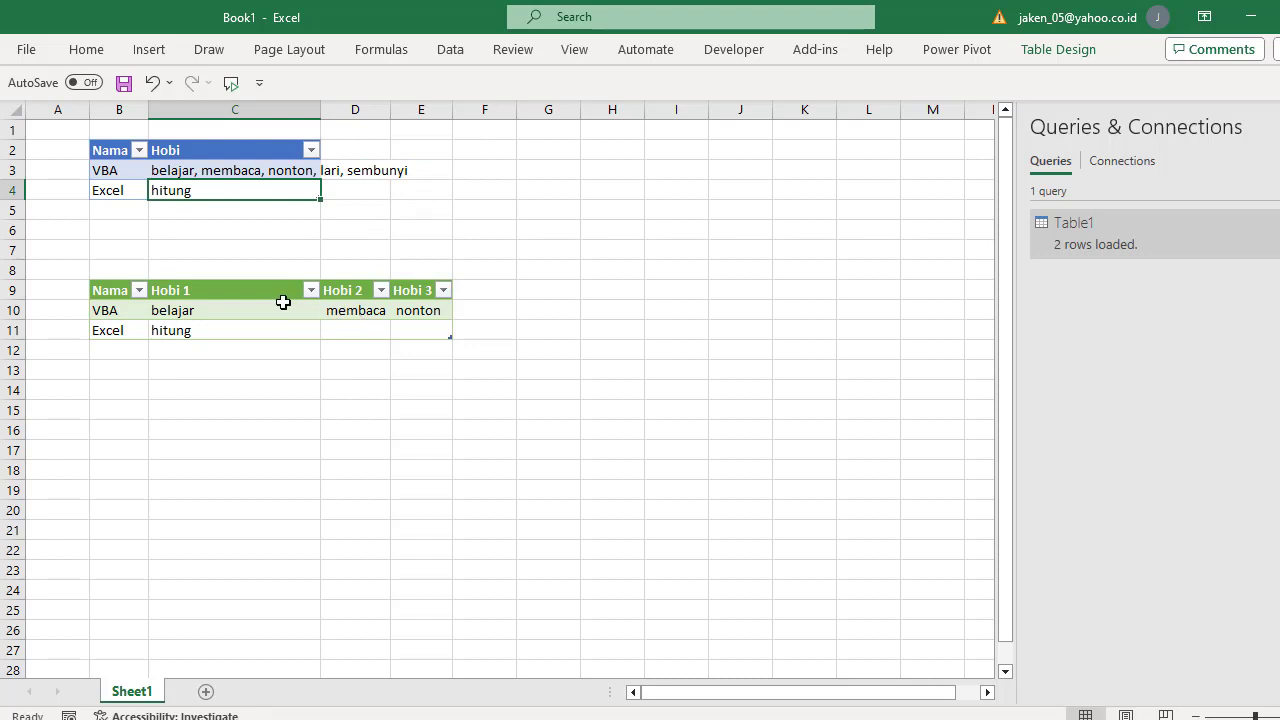
Step: Extend the Excel row's Hobi entry in C4 to hitung, game
double_click(235, 192)
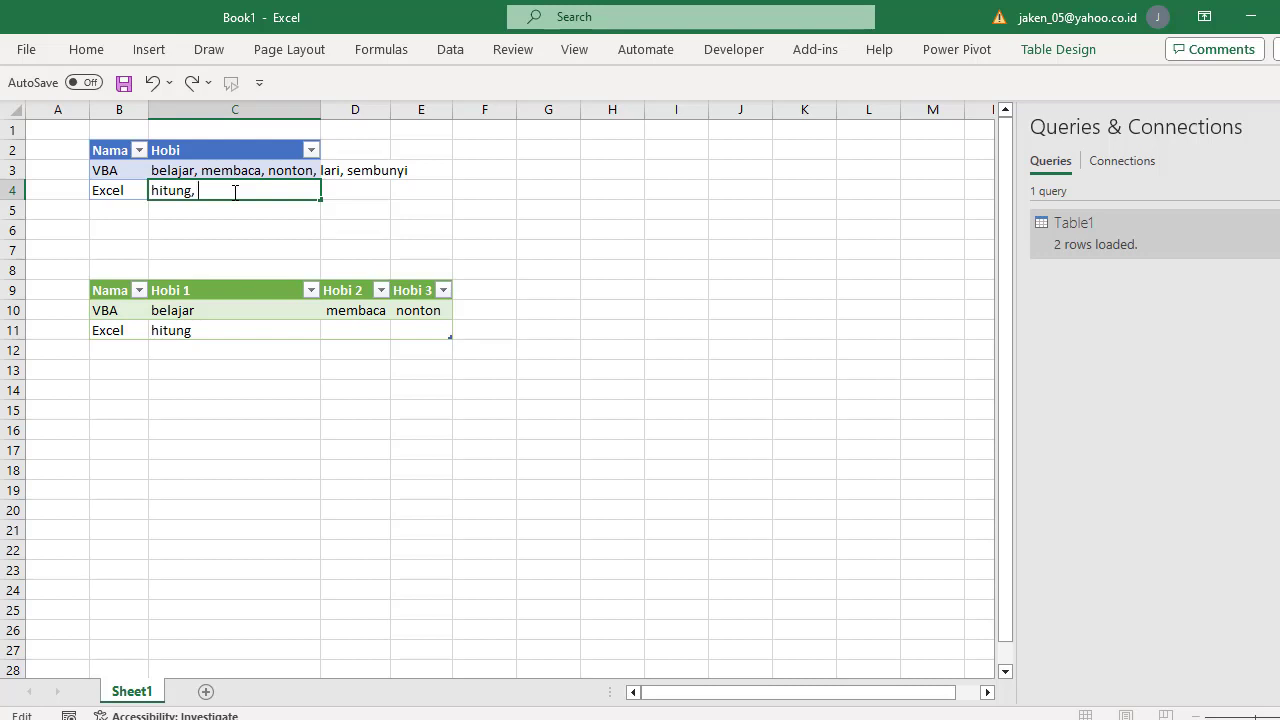
key(BackSpace)
key(BackSpace)
text(ame)
key(Return)
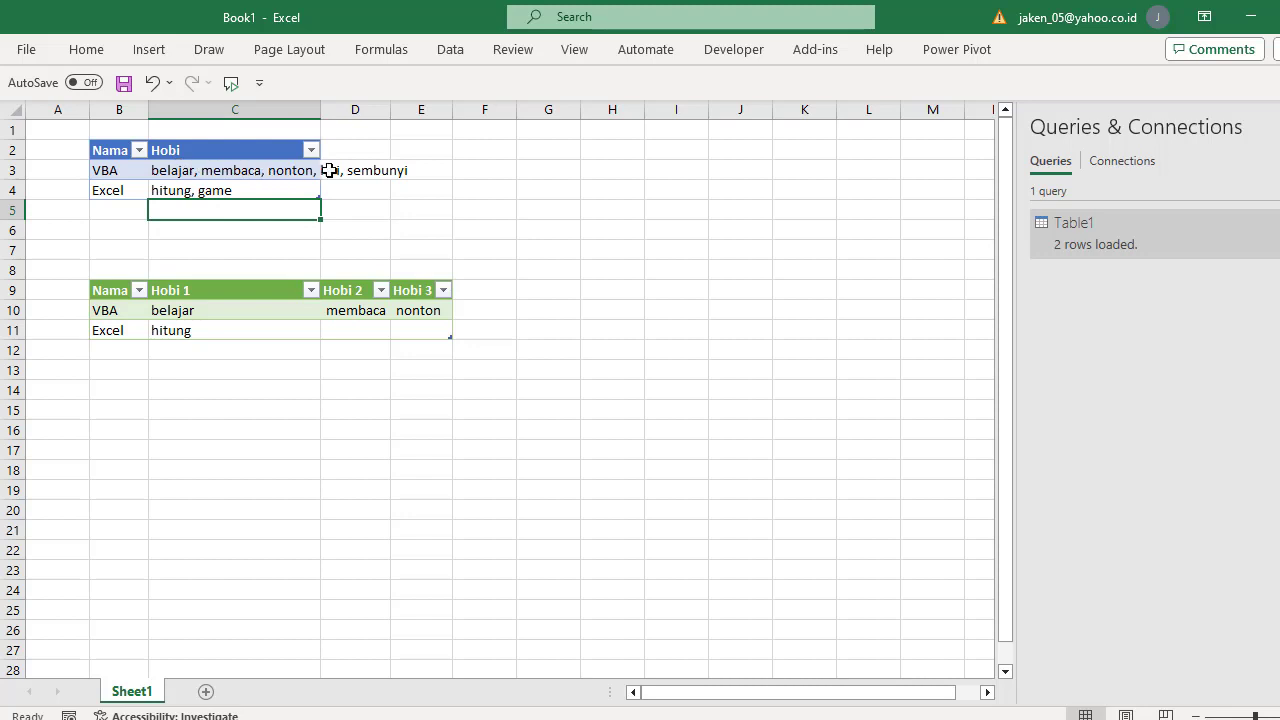
Step: Refresh the loaded query table at B9 so it picks up the extended hobby lists
click(266, 290)
right_click(266, 290)
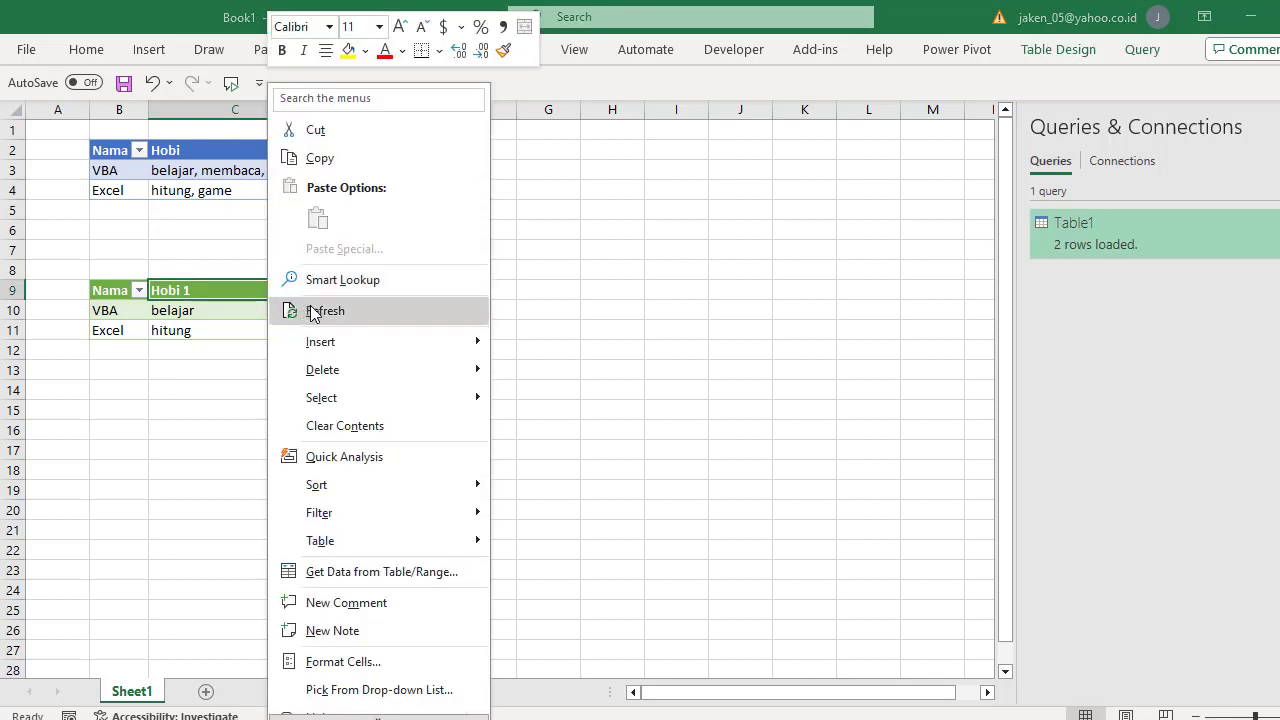
click(310, 310)
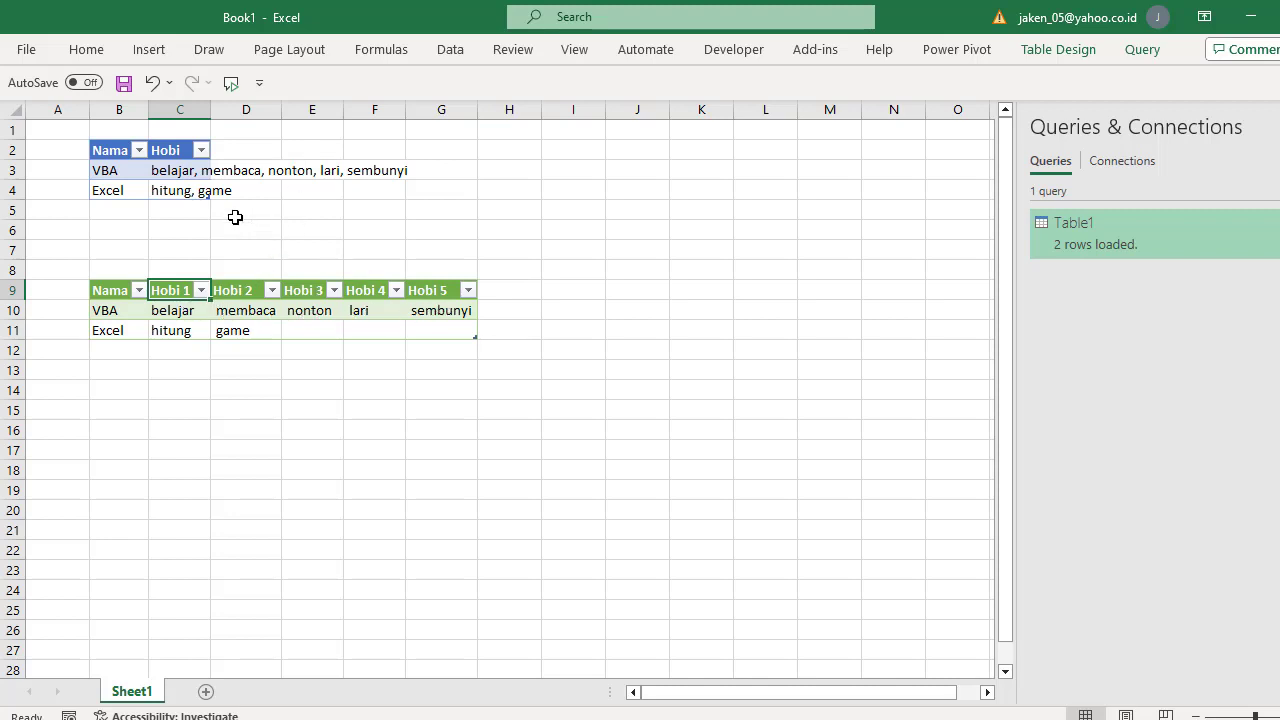
Step: Remove belajar from the VBA row's Hobi entry in C3, leaving membaca, nonton, lari, sembunyi, and refresh the loaded query table
click(189, 172)
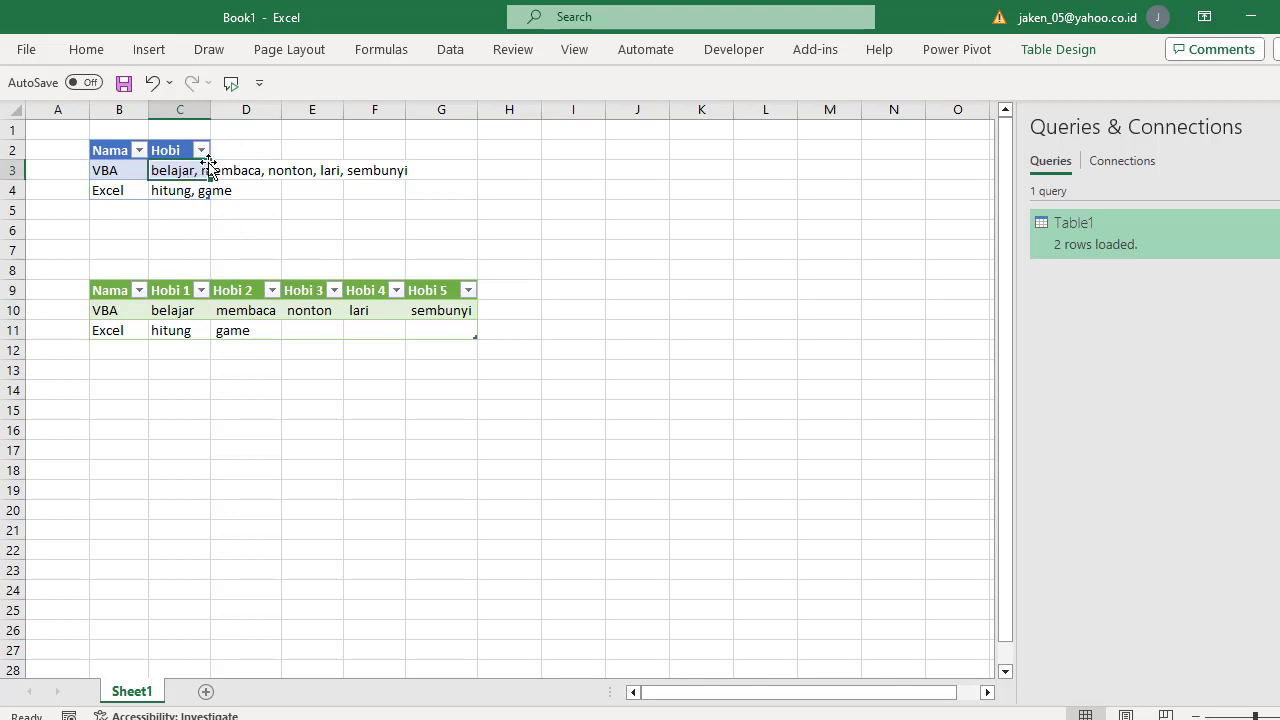
double_click(202, 169)
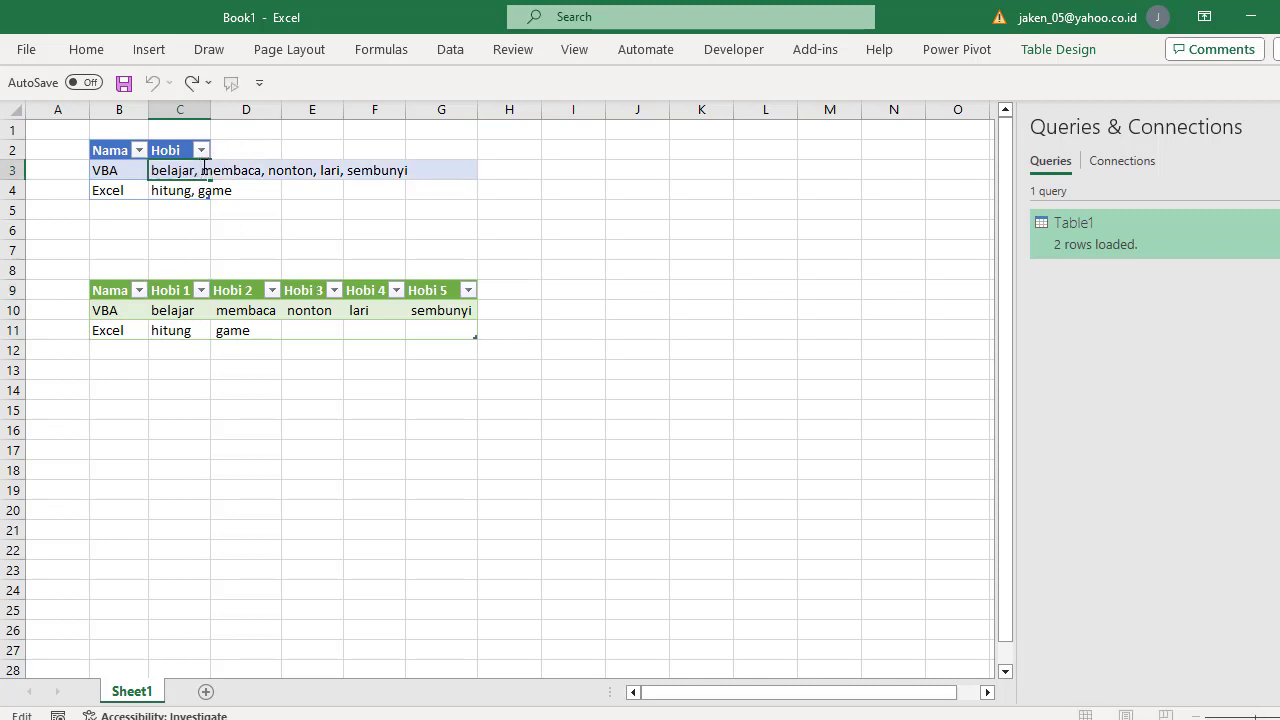
key(BackSpace)
key(BackSpace)
key(BackSpace)
key(BackSpace)
key(BackSpace)
key(BackSpace)
key(BackSpace)
key(BackSpace)
key(BackSpace)
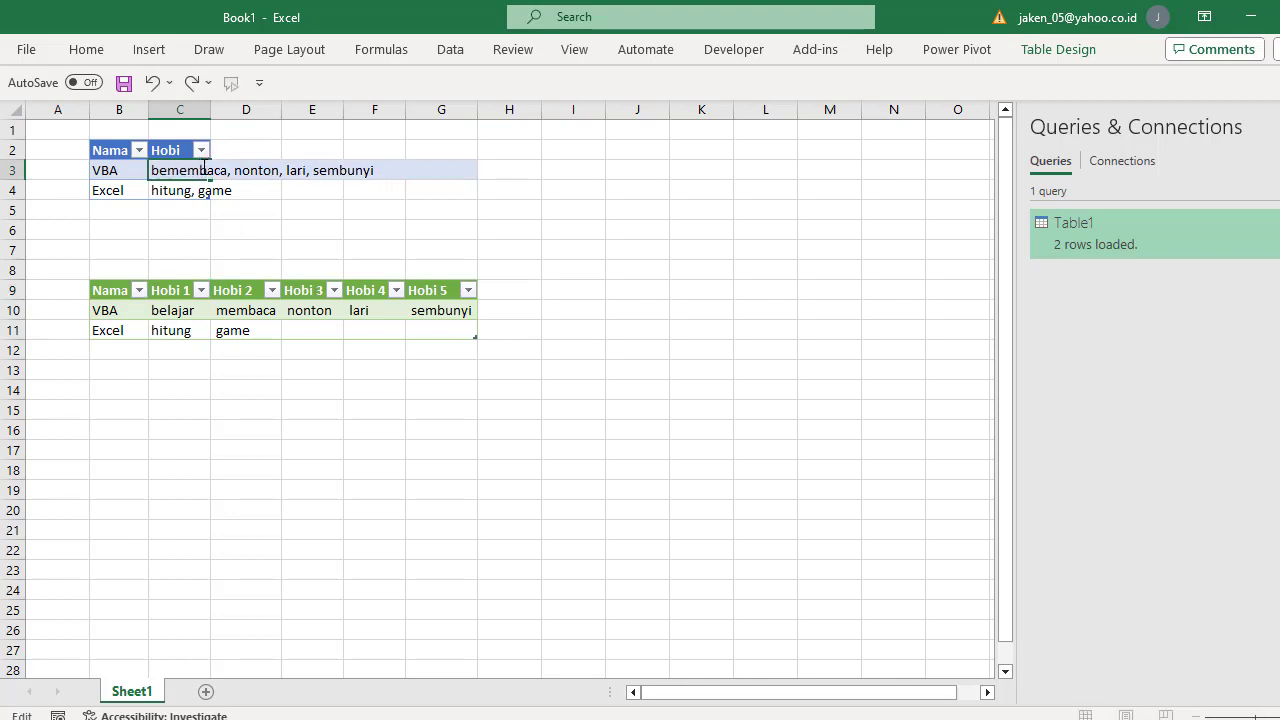
key(Return)
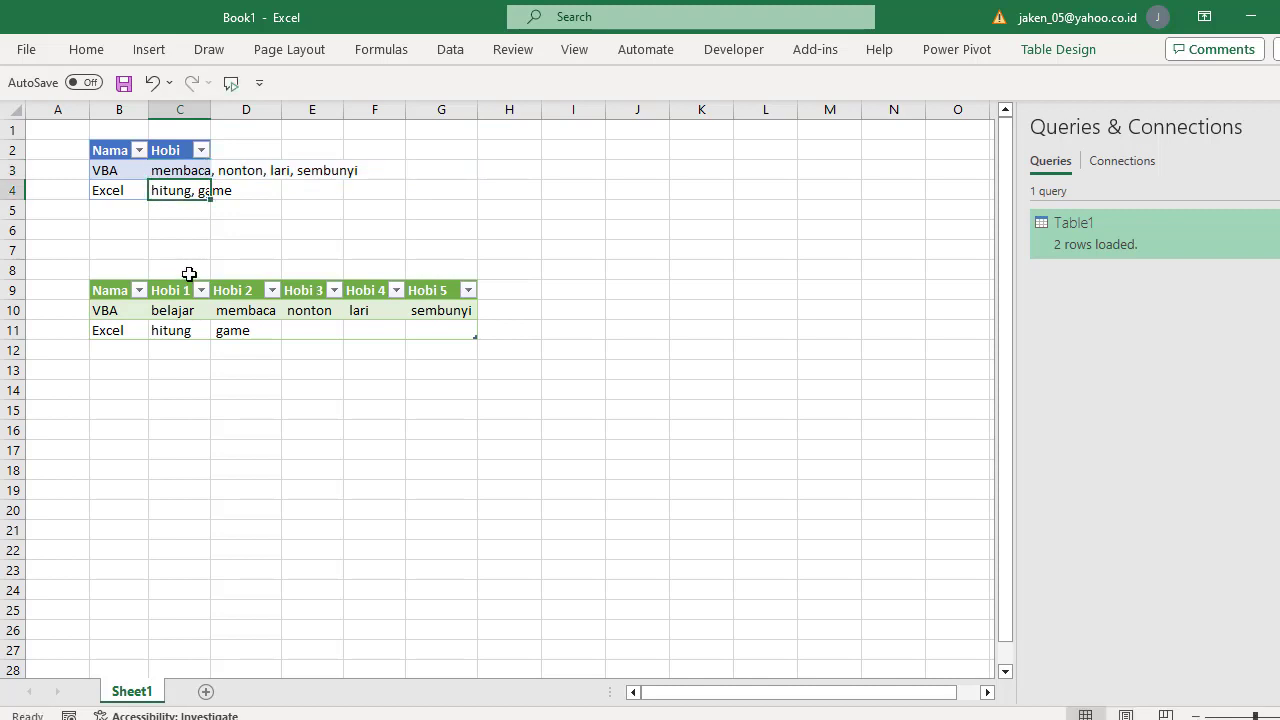
right_click(436, 292)
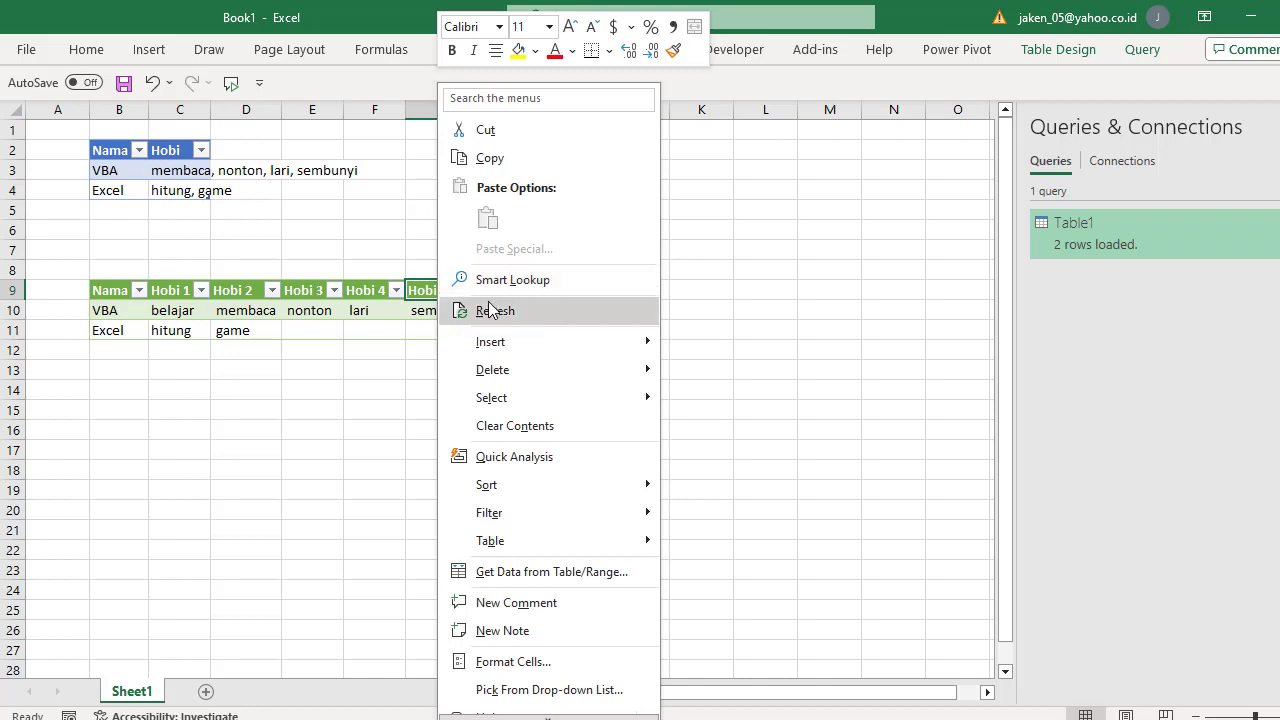
click(488, 309)
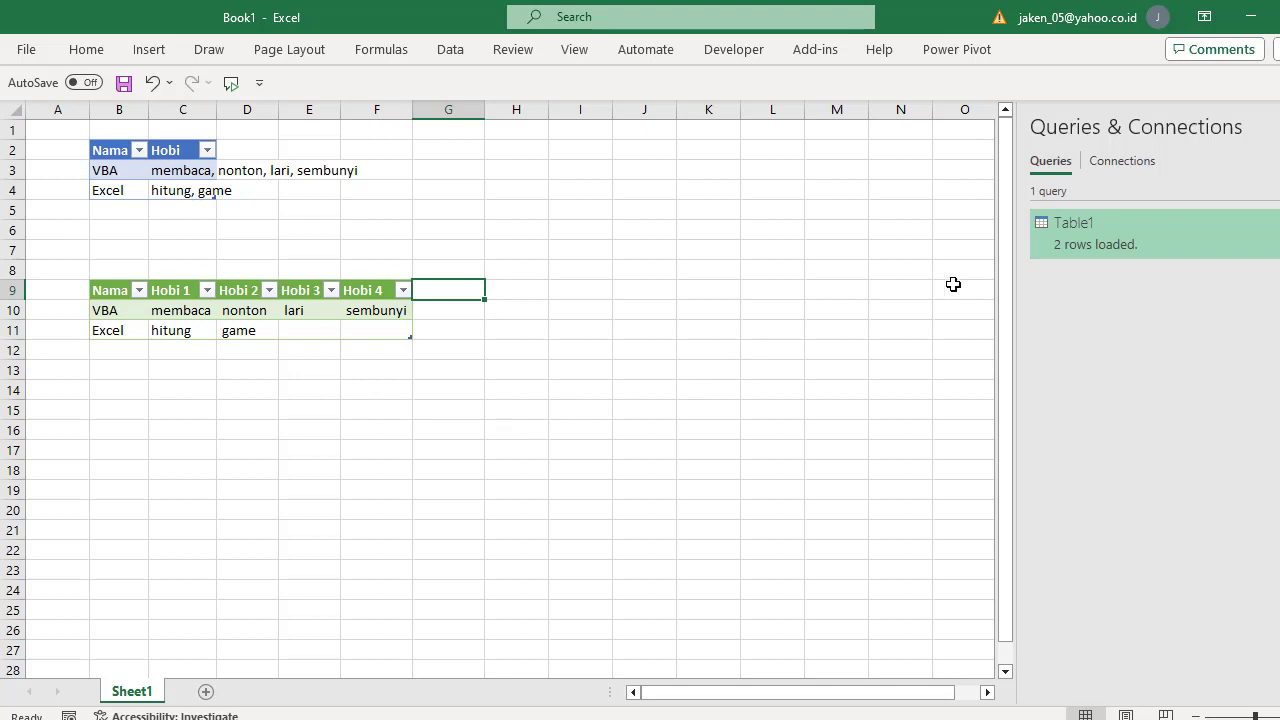
Step: Reopen the Table1 query in the Power Query Editor and view its split Hobi columns
right_click(1070, 237)
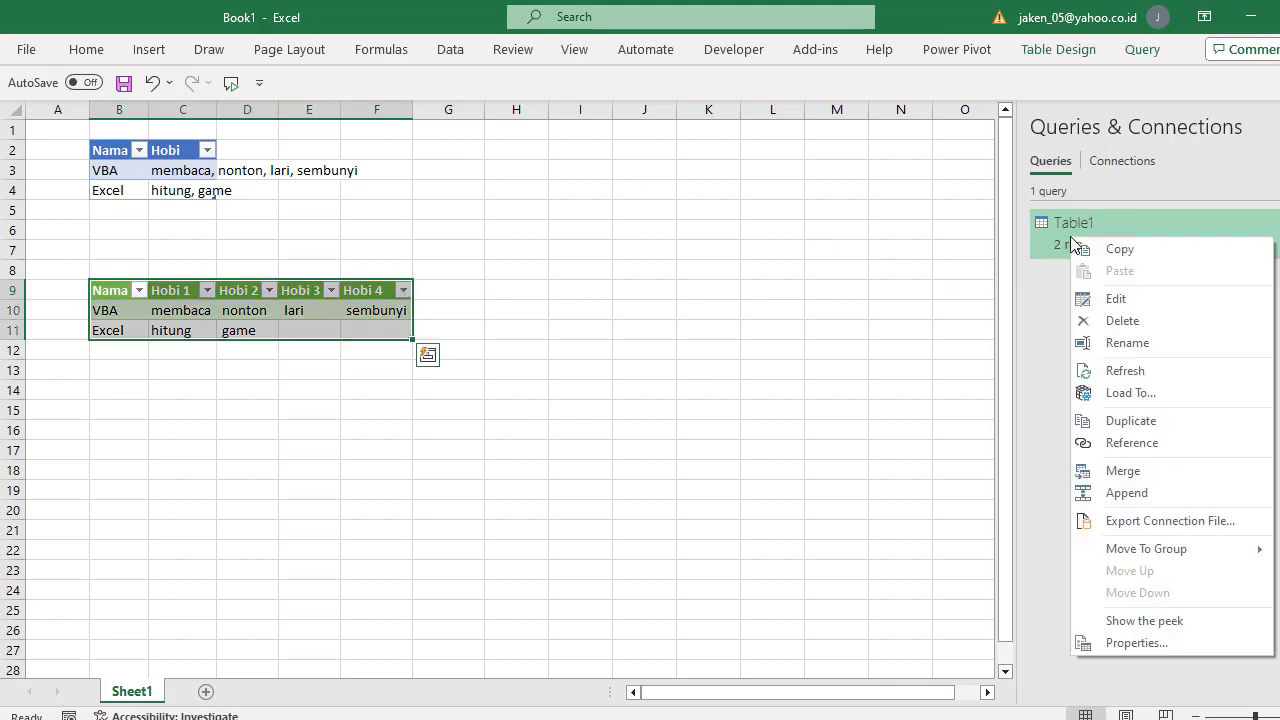
click(1113, 303)
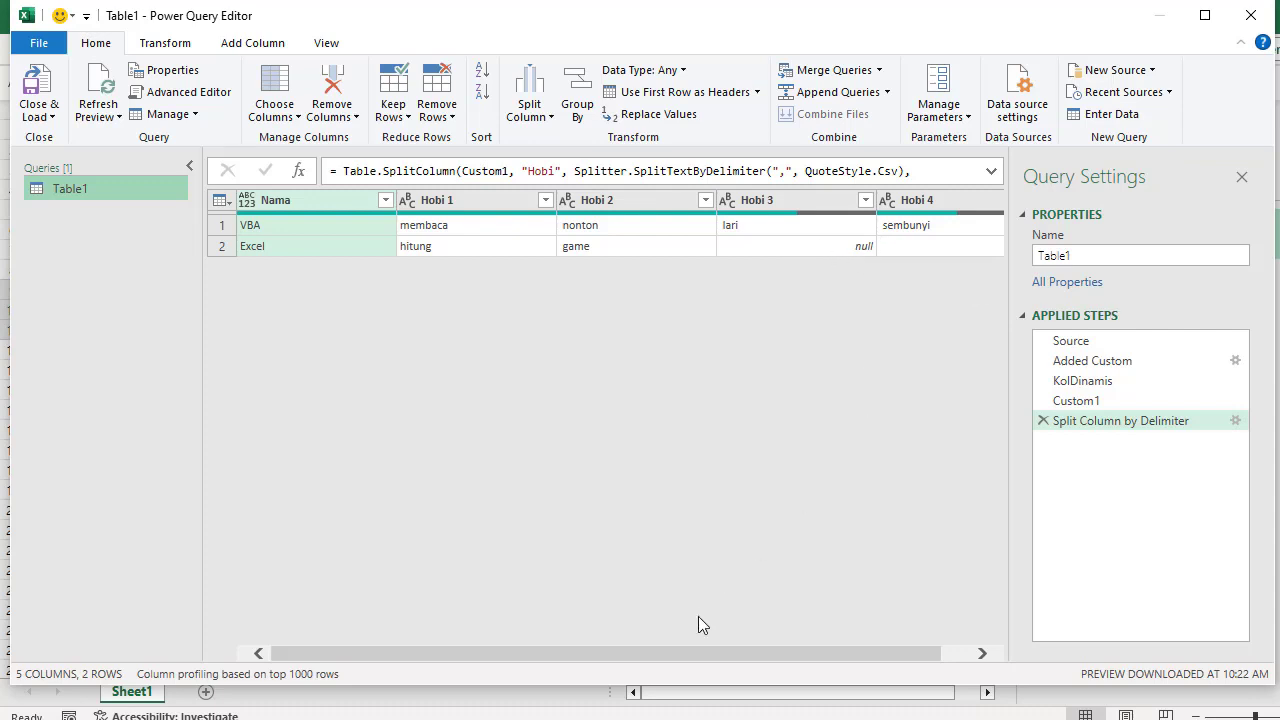
drag(677, 656, 791, 635)
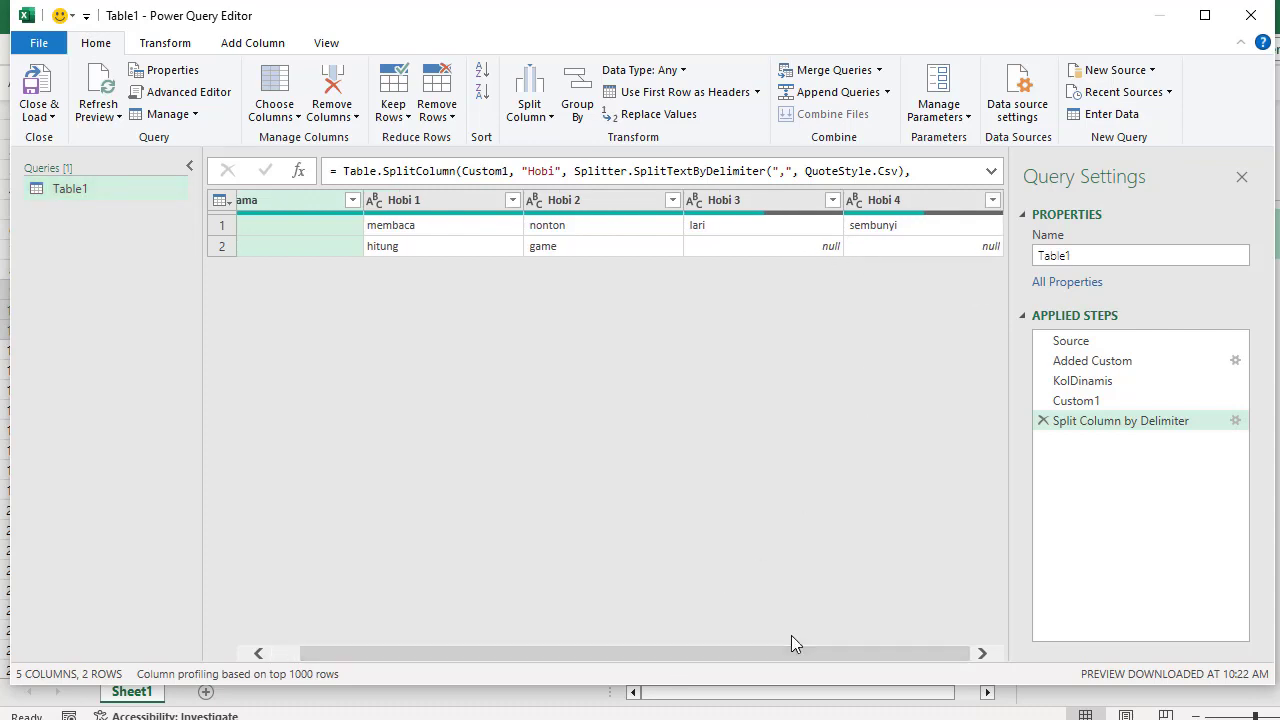